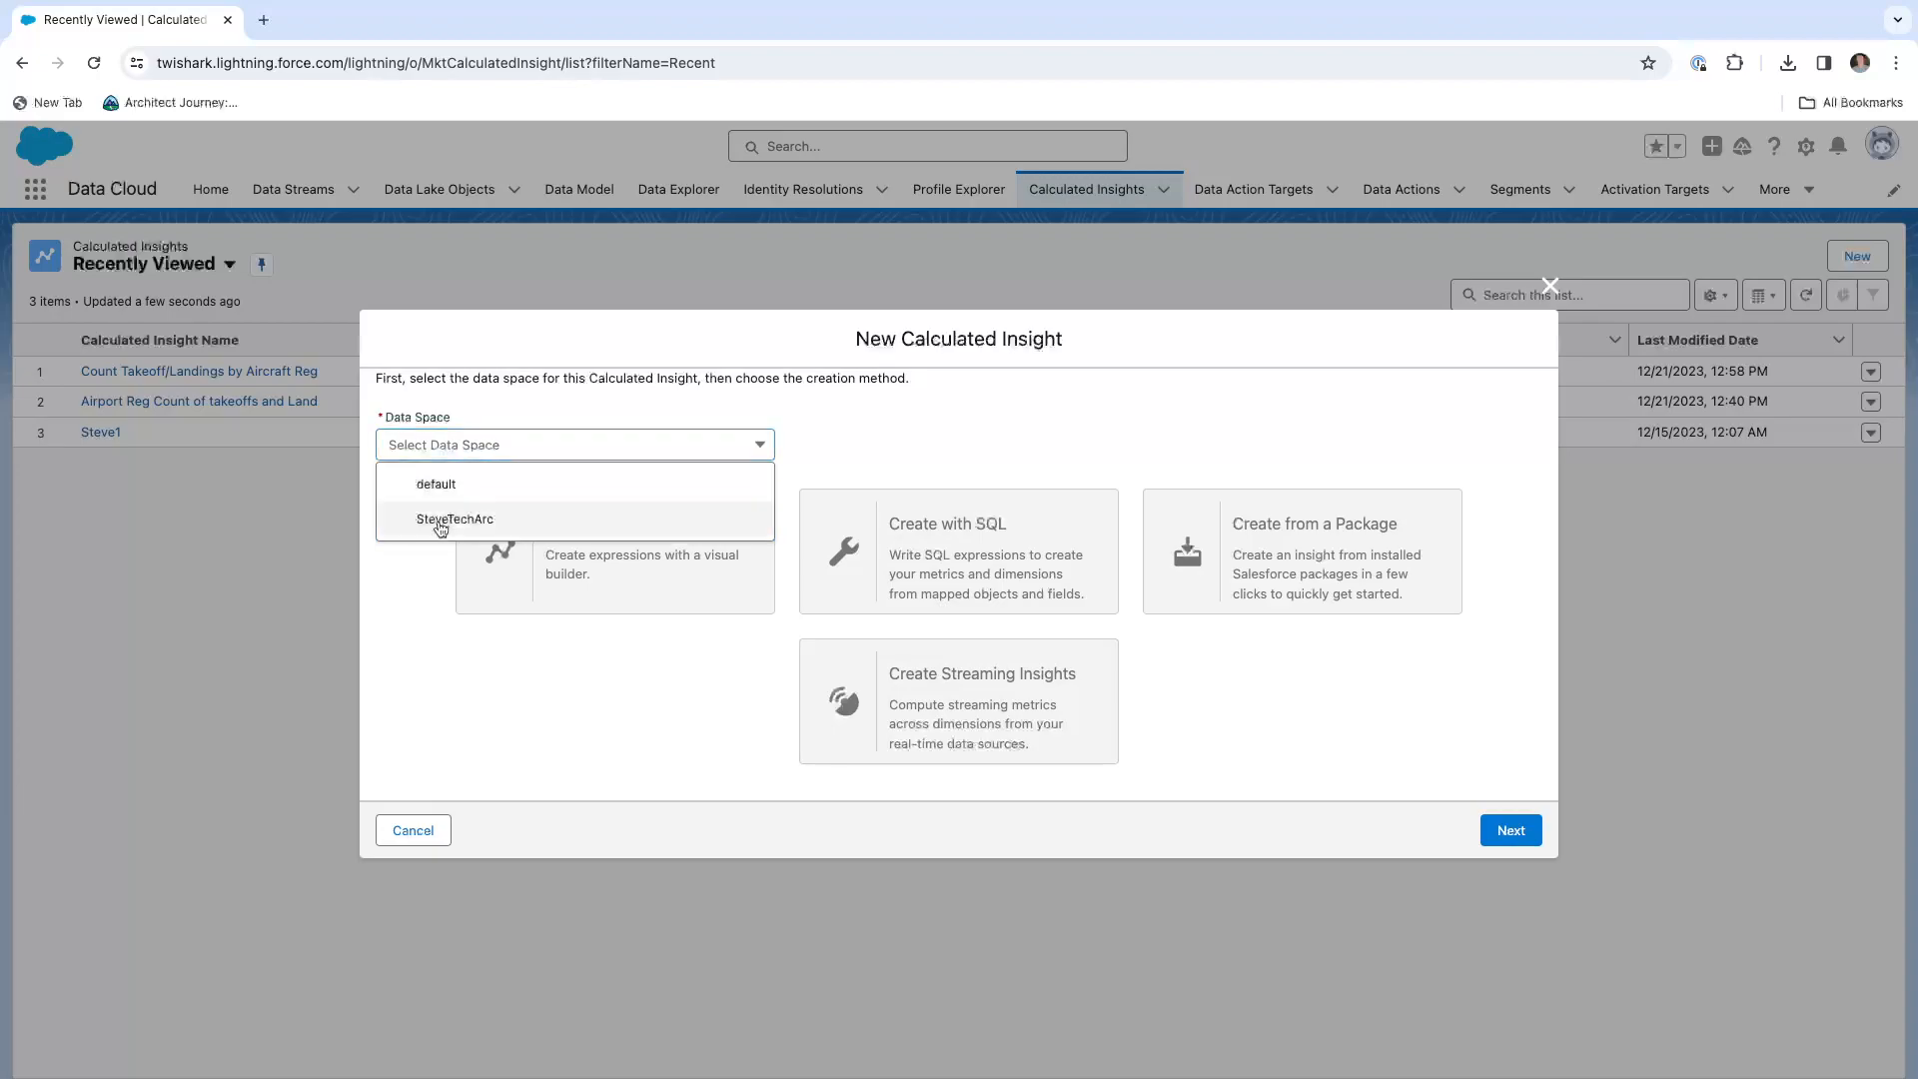
# Start a calculated insight created with SQL in the SteveTechArc data space and name it Demo1.
pyautogui.click(919, 597)
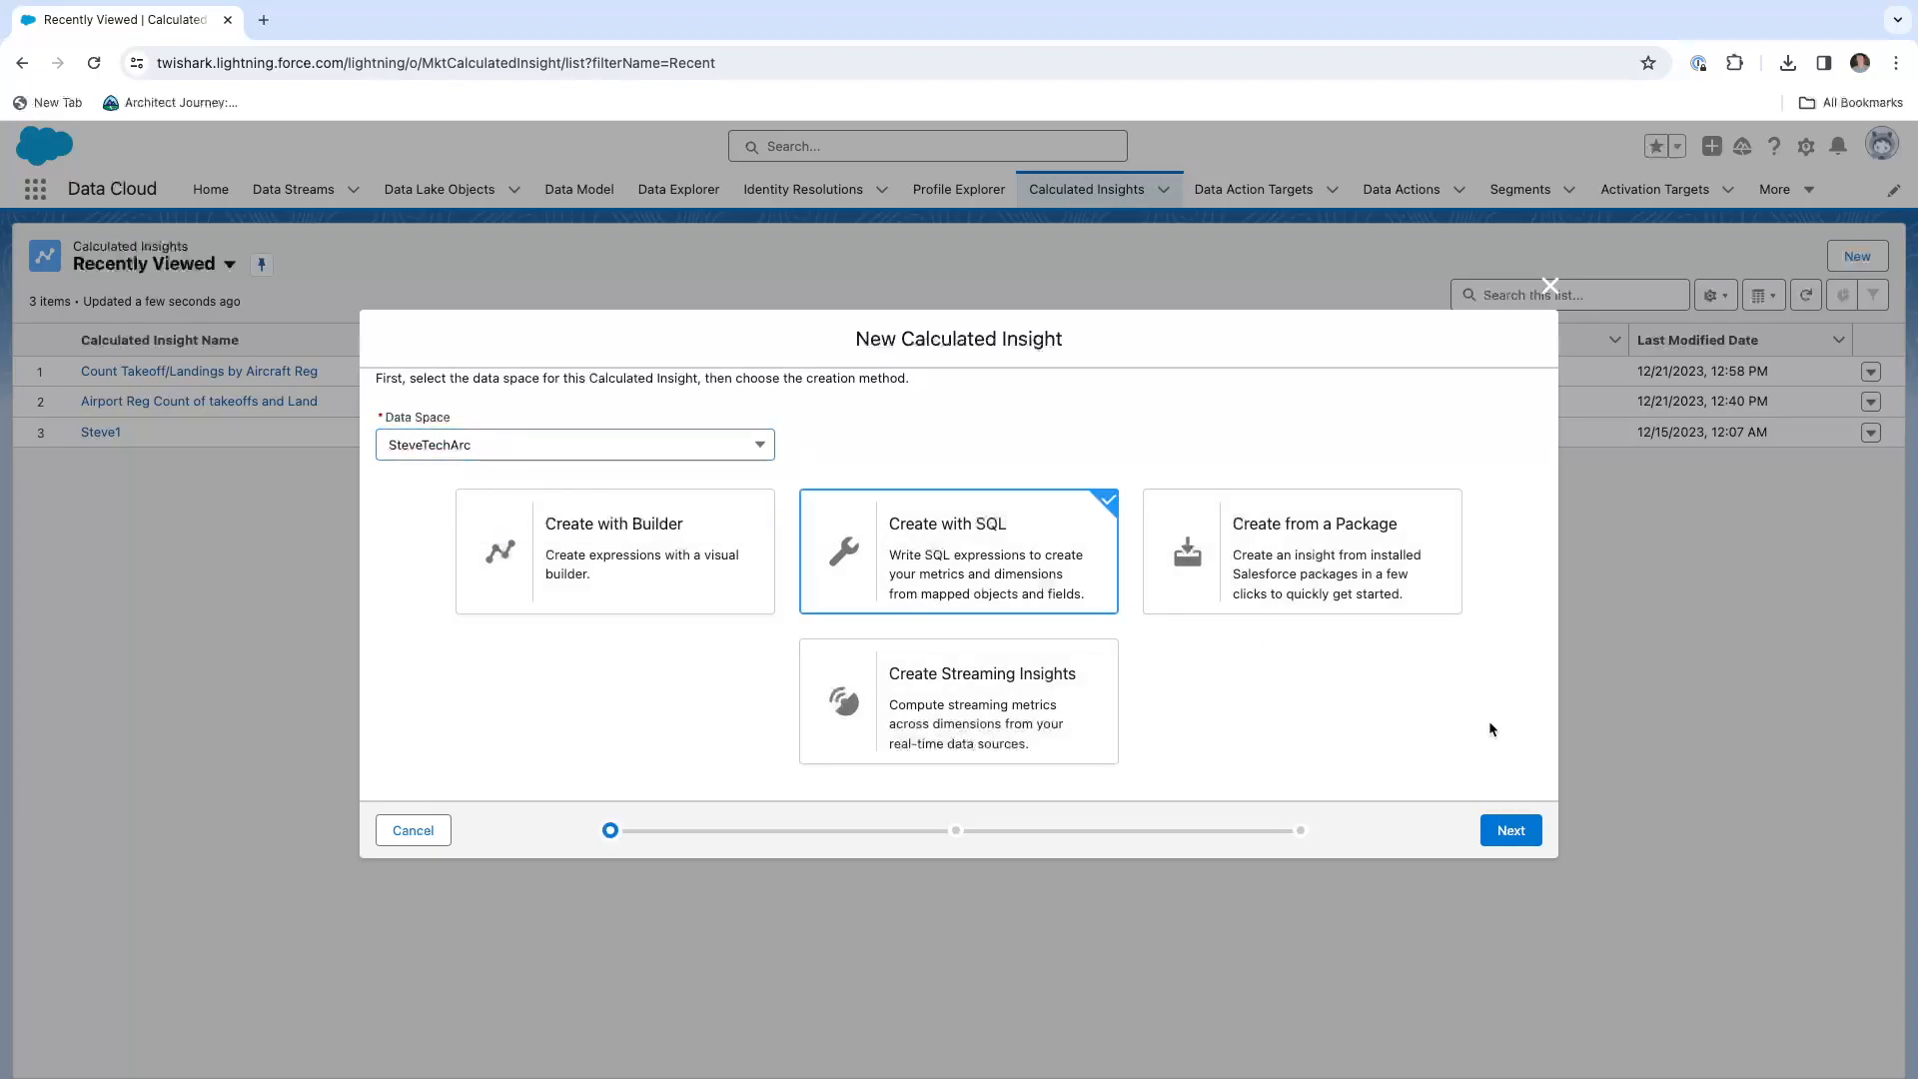
pyautogui.click(1513, 830)
pyautogui.click(535, 293)
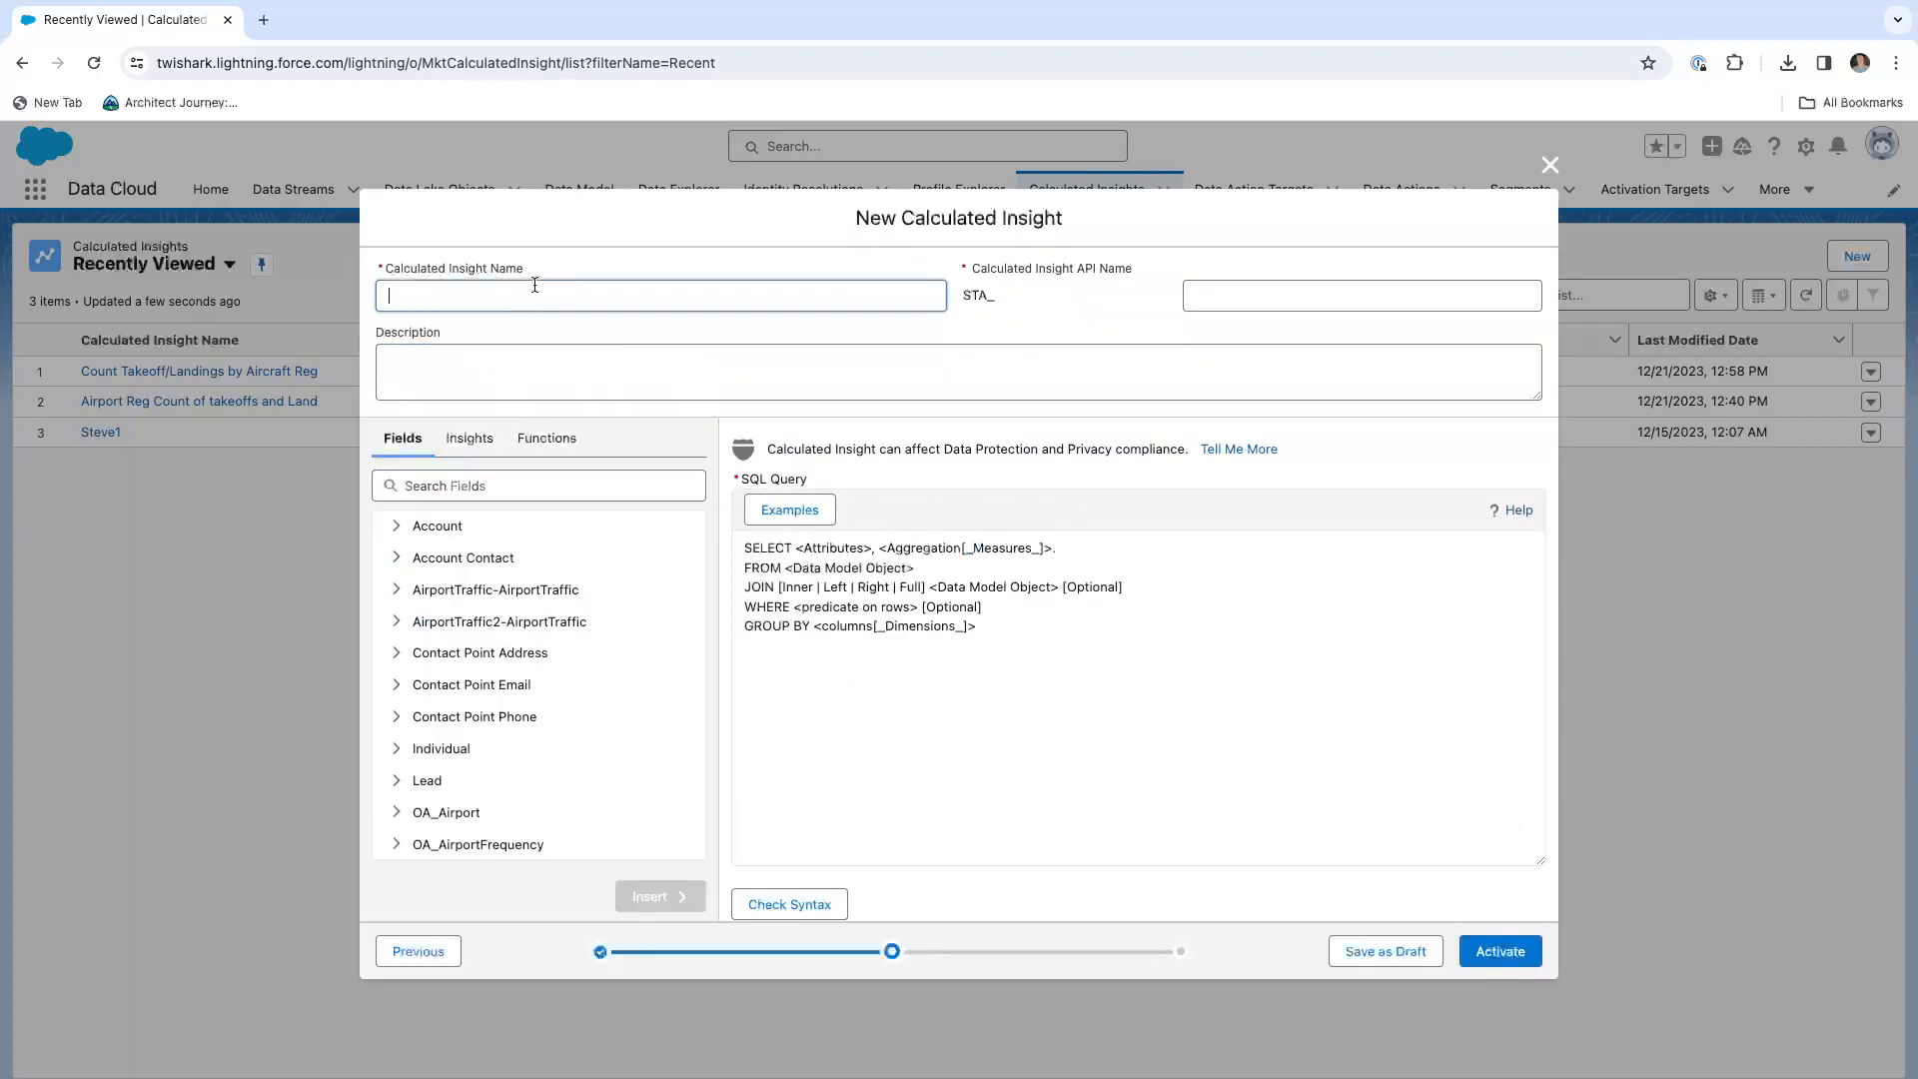
pyautogui.write('Demo1')
pyautogui.press('Tab')
pyautogui.press('Tab')
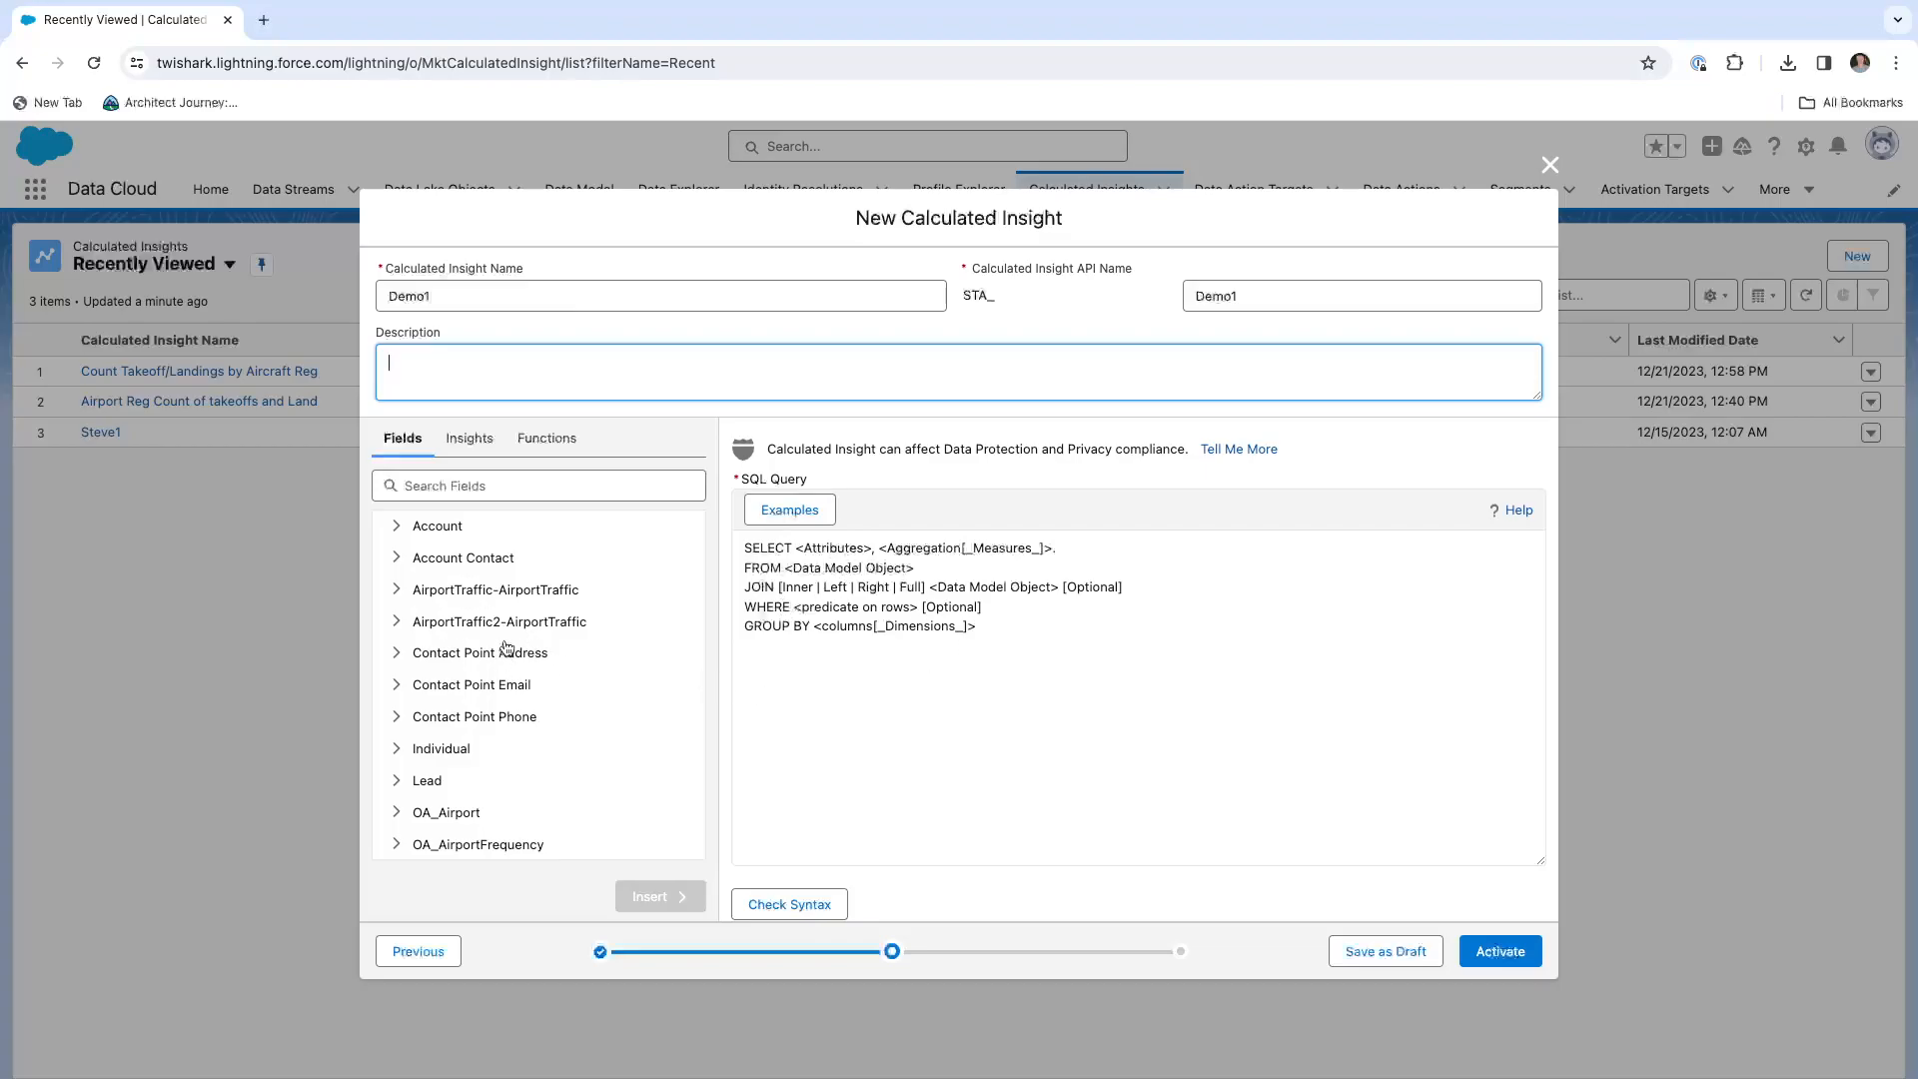
# Replace the template query with SELECT, FROM and GROUP BY lines, inserting the AirportTraffic-AirportTraffic object as the FROM source.
pyautogui.click(481, 598)
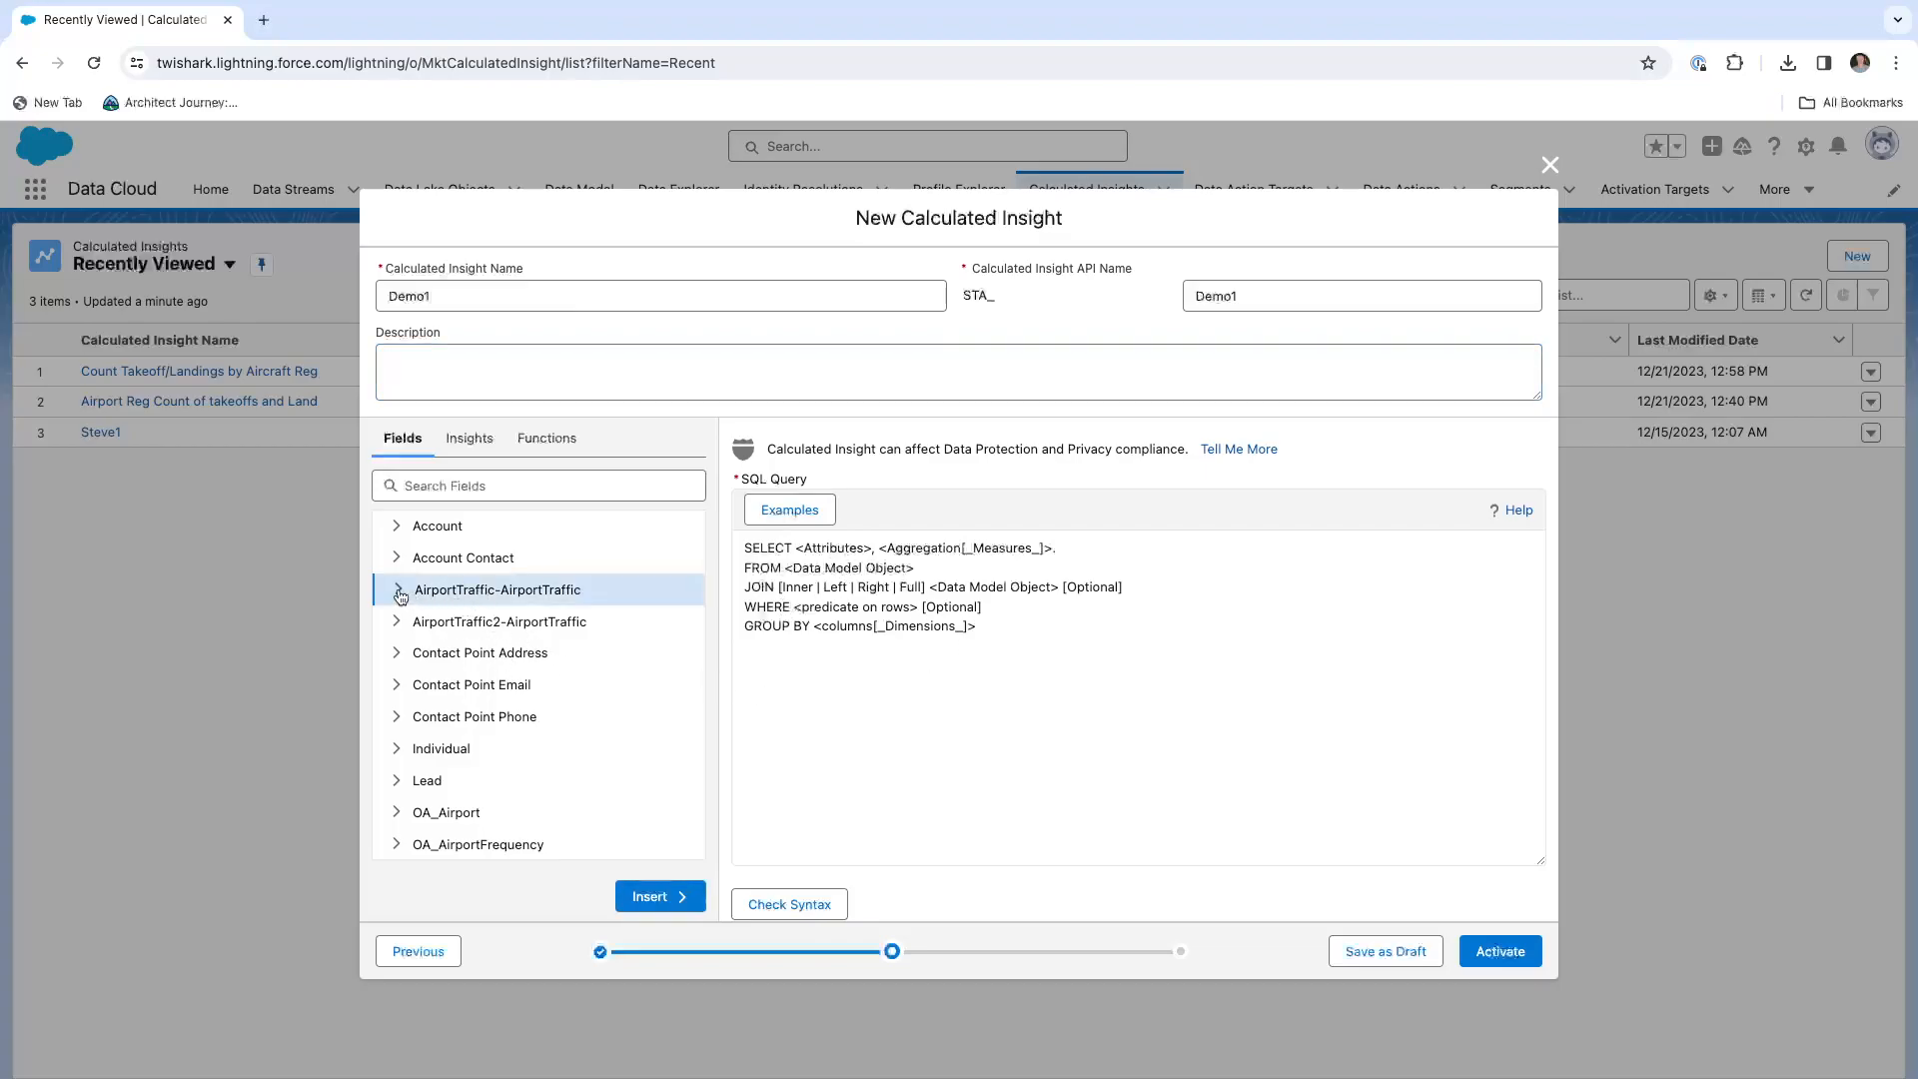
pyautogui.click(400, 593)
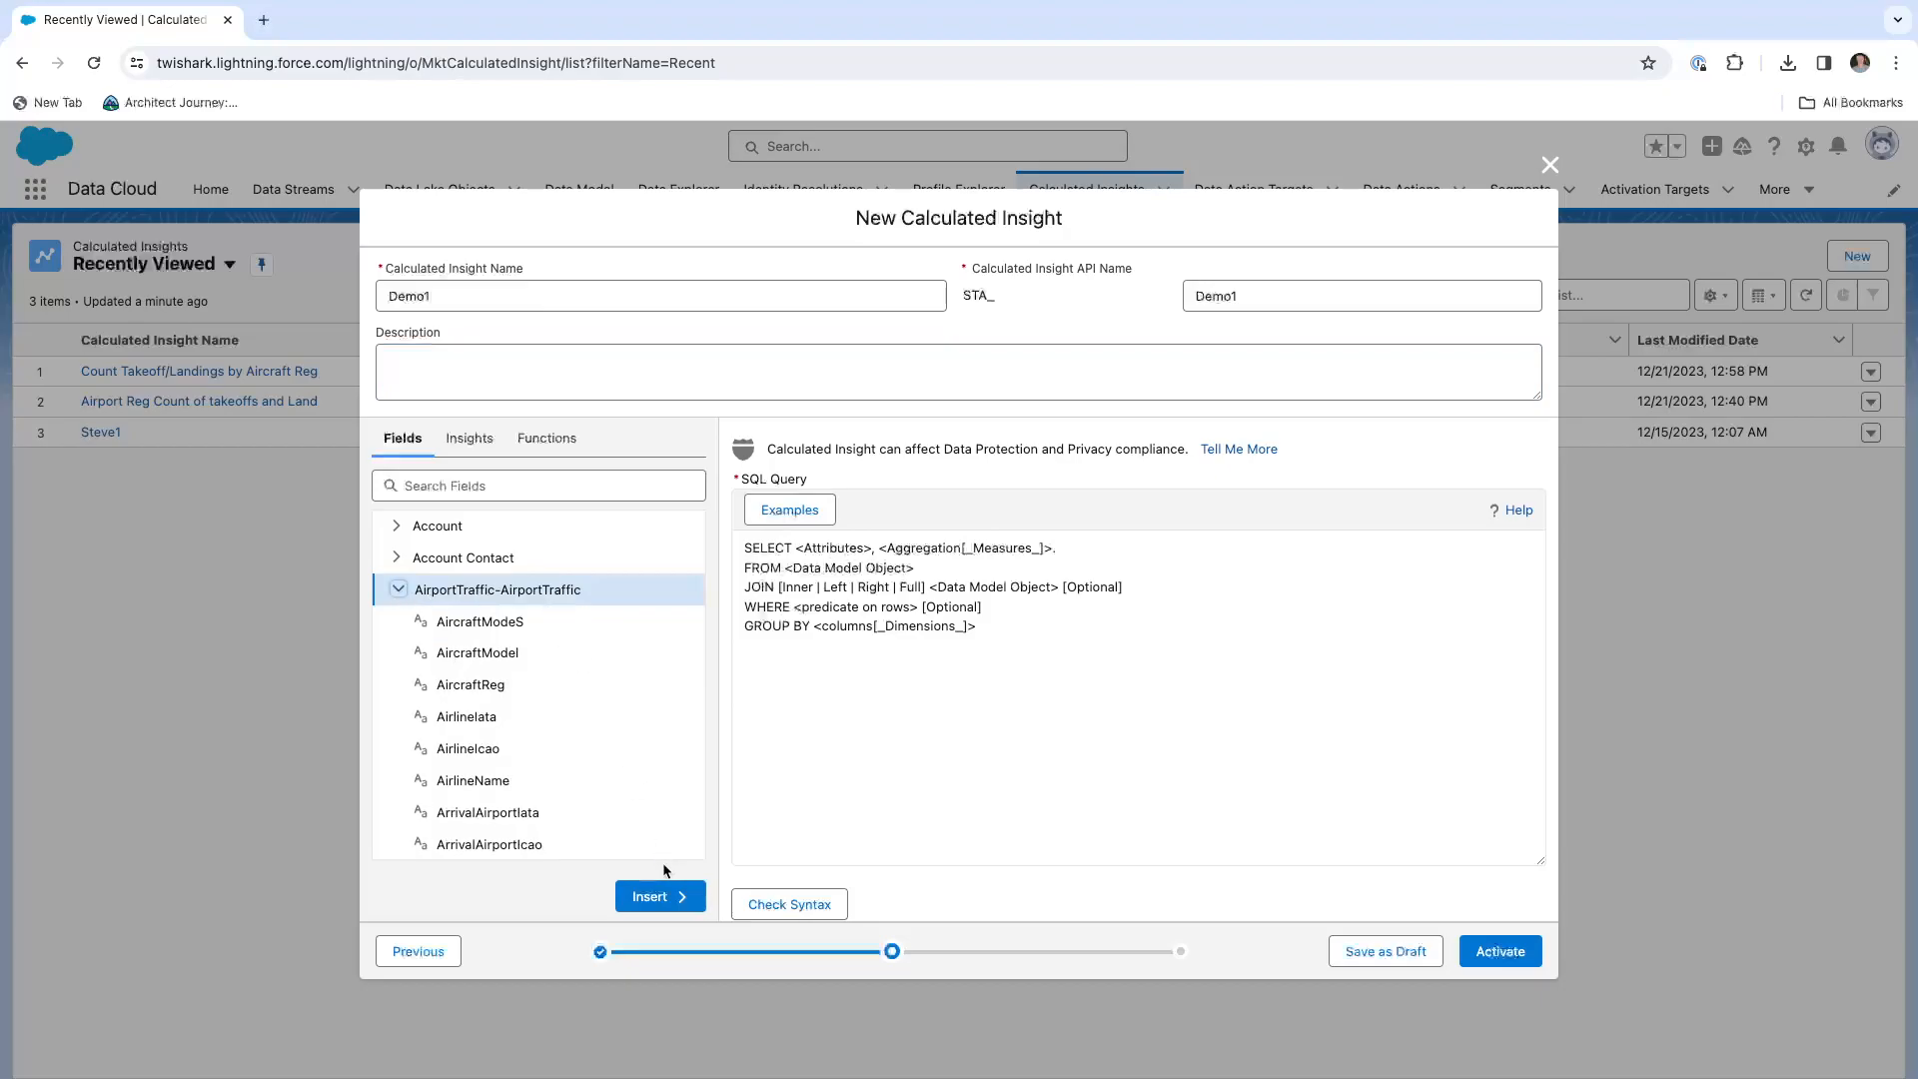
pyautogui.moveTo(1080, 628); pyautogui.dragTo(707, 545)
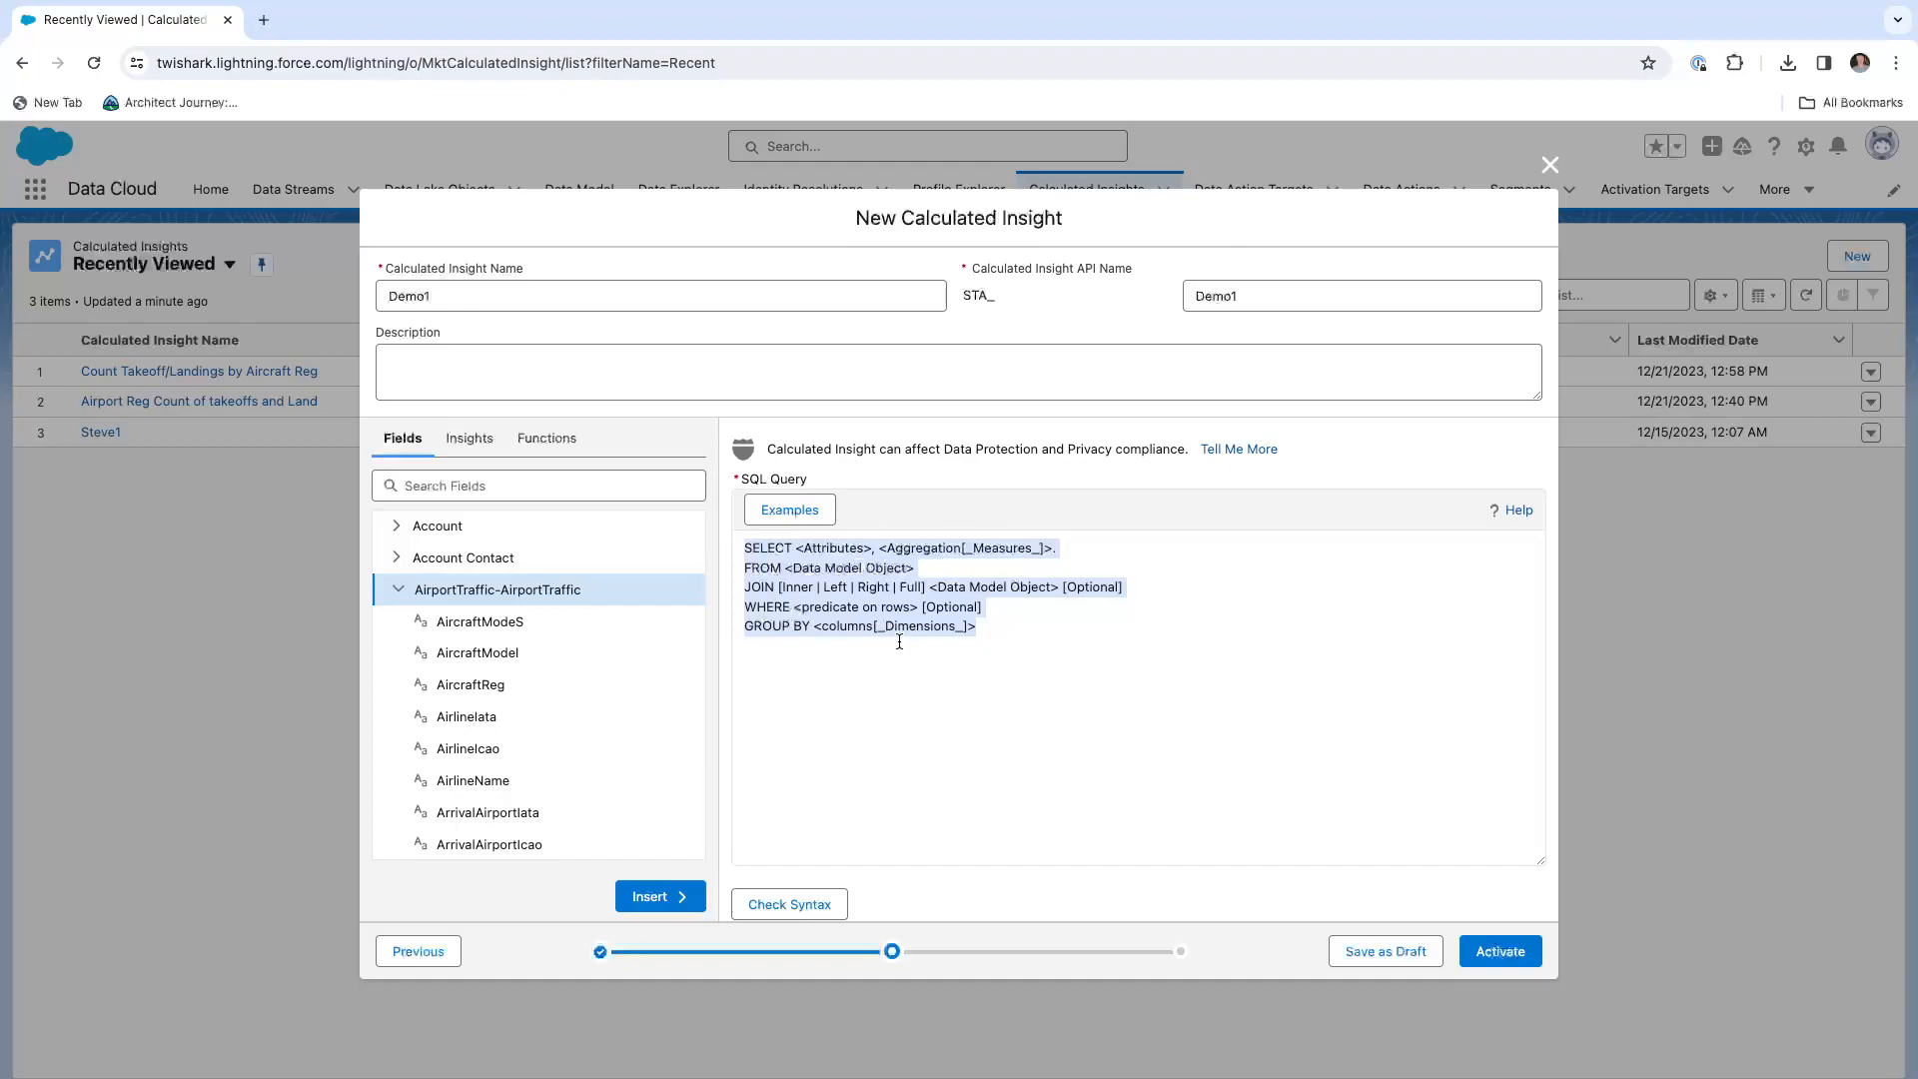
pyautogui.press('BackSpace')
pyautogui.write('SELECT')
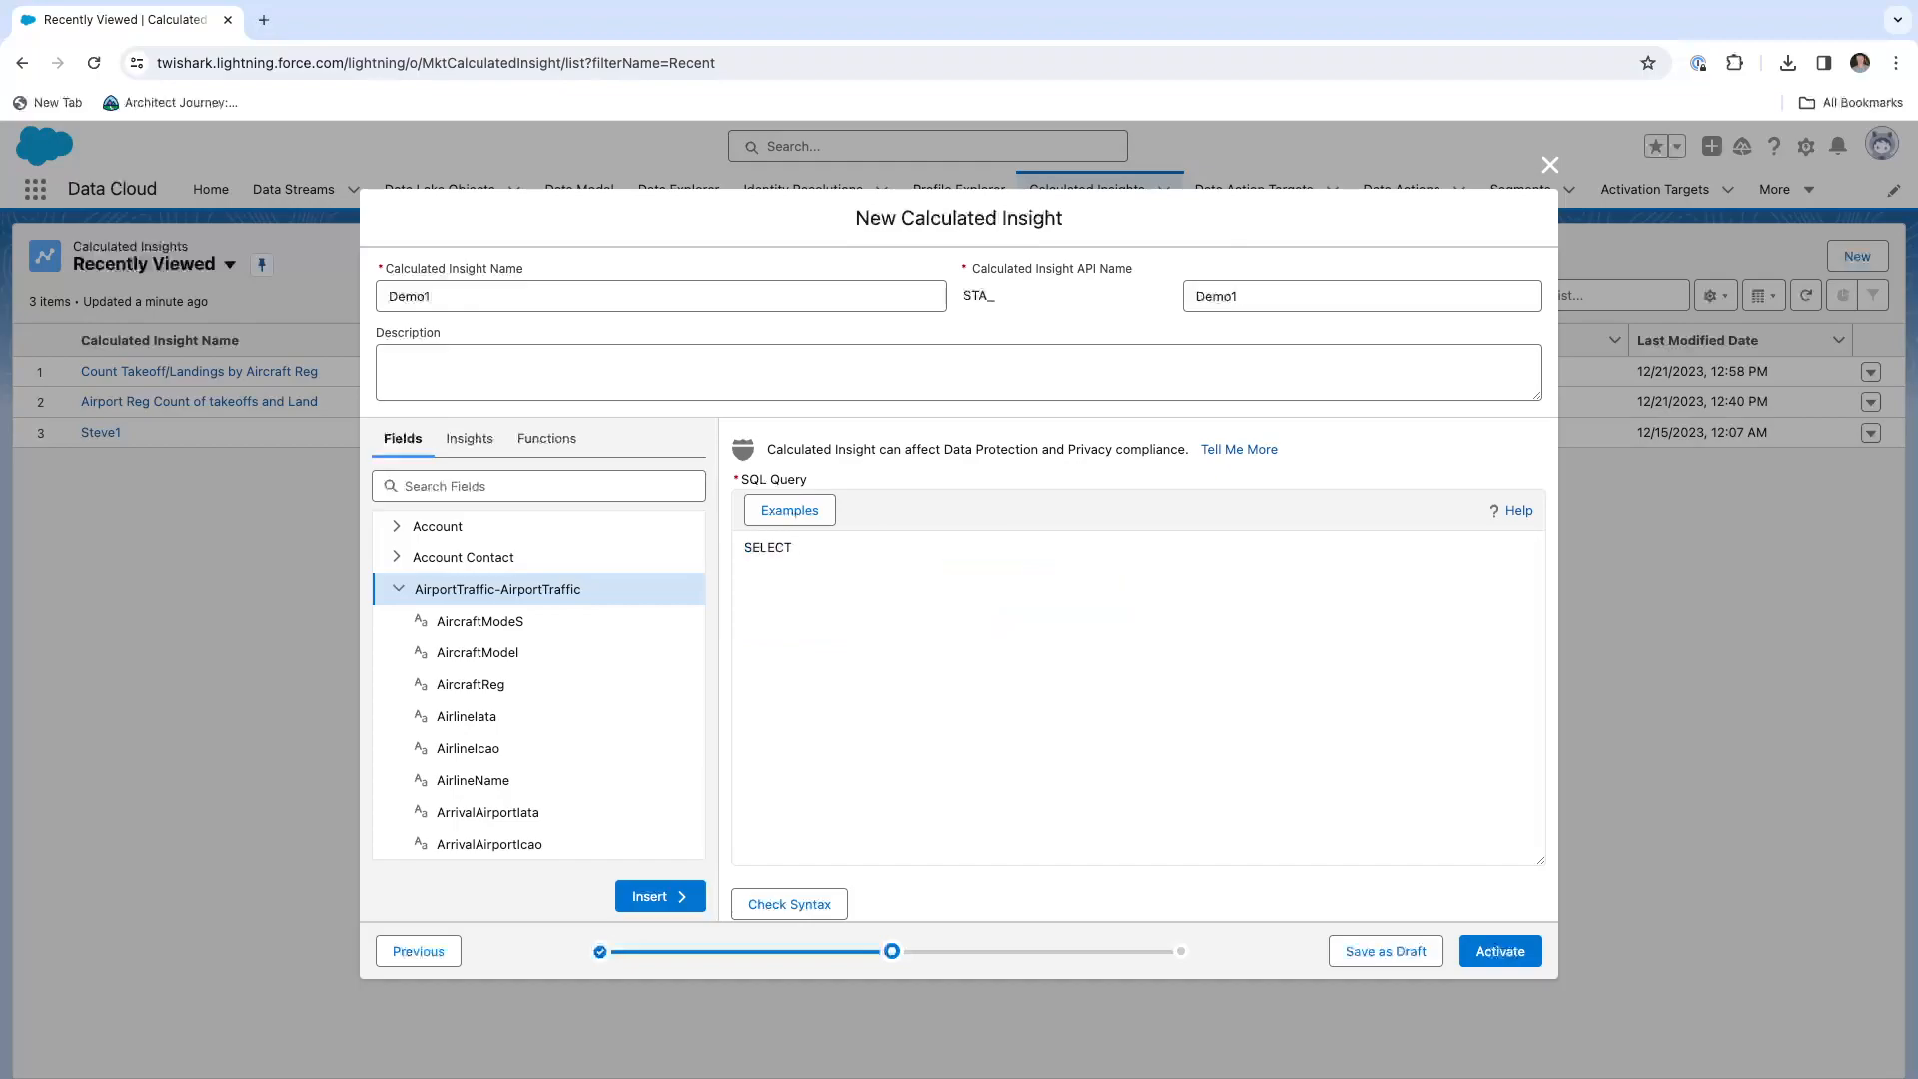
pyautogui.write('ROM')
pyautogui.write('GROPU BY')
pyautogui.write('UP BY')
pyautogui.click(844, 556)
pyautogui.click(661, 898)
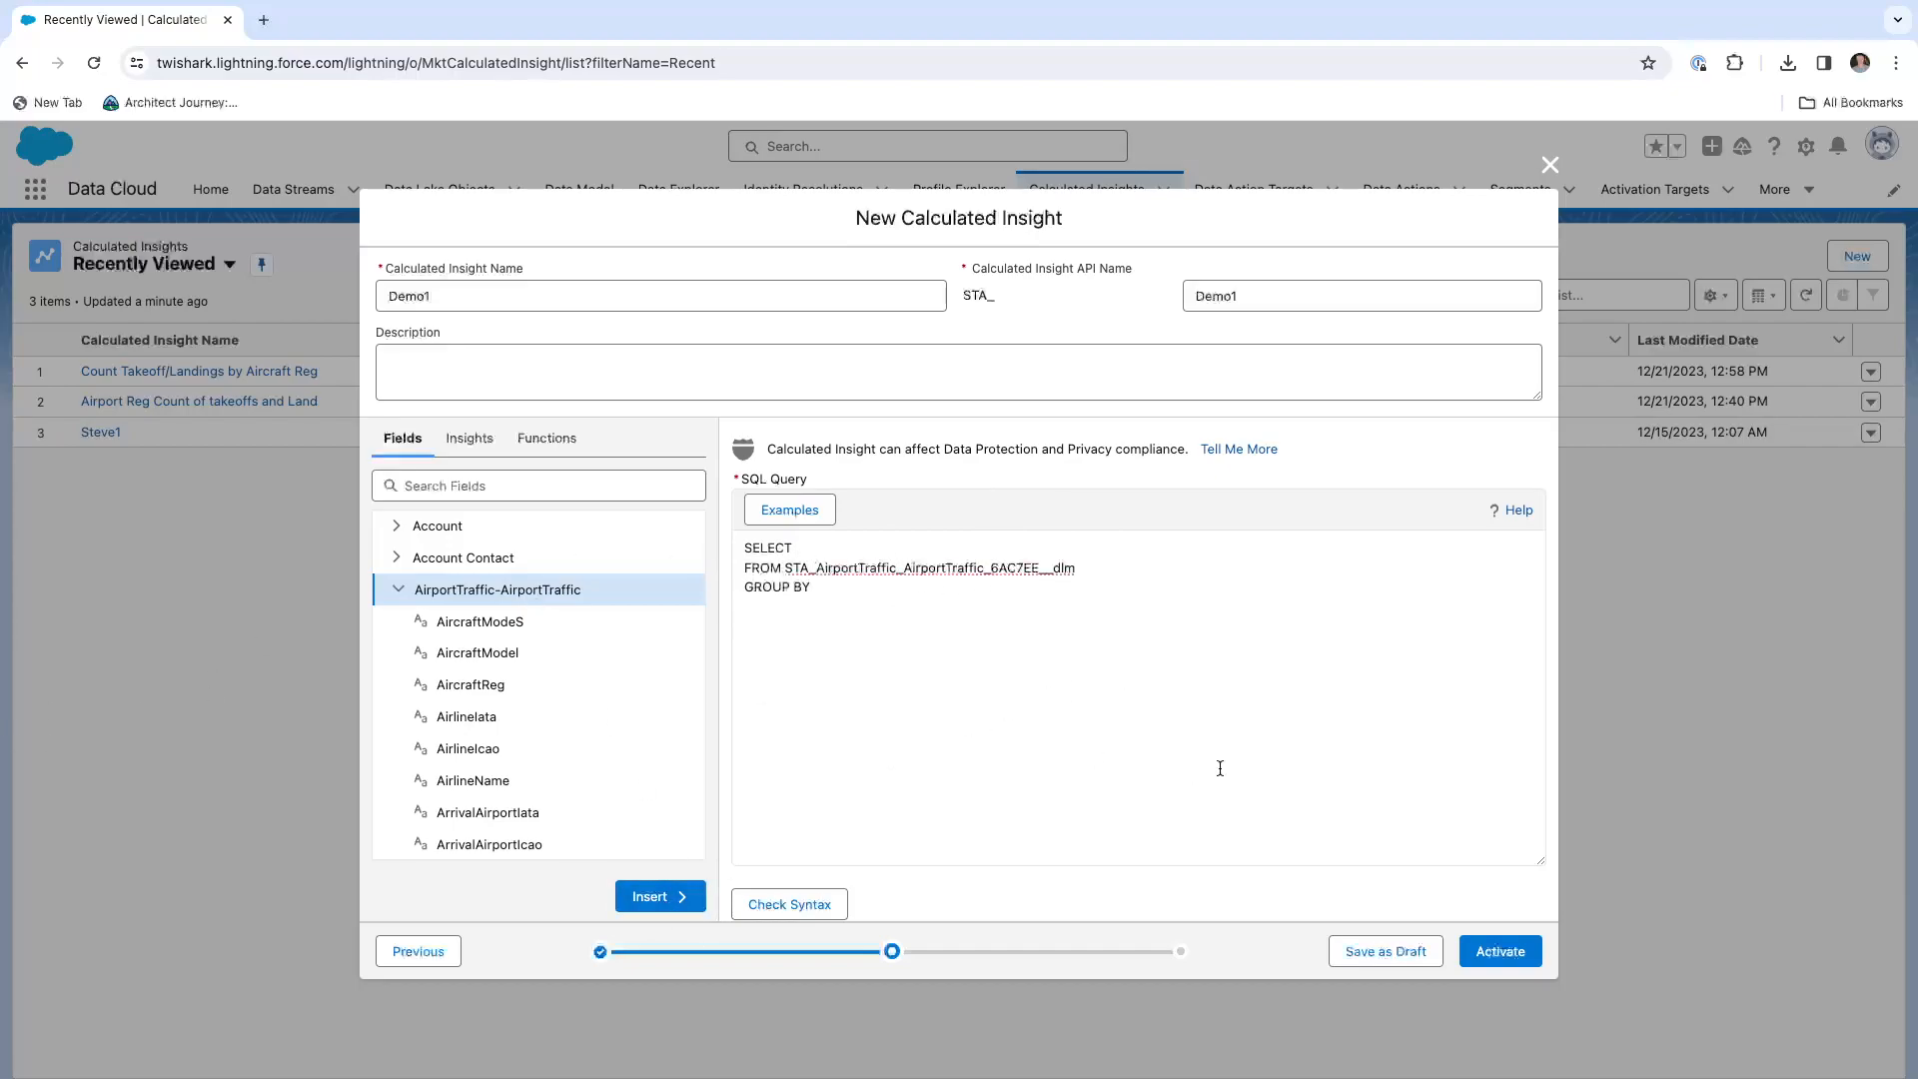
# Add the AirportTraffic AircraftReg field to the SELECT line with the alias AircraftReg__c.
pyautogui.click(475, 689)
pyautogui.click(651, 896)
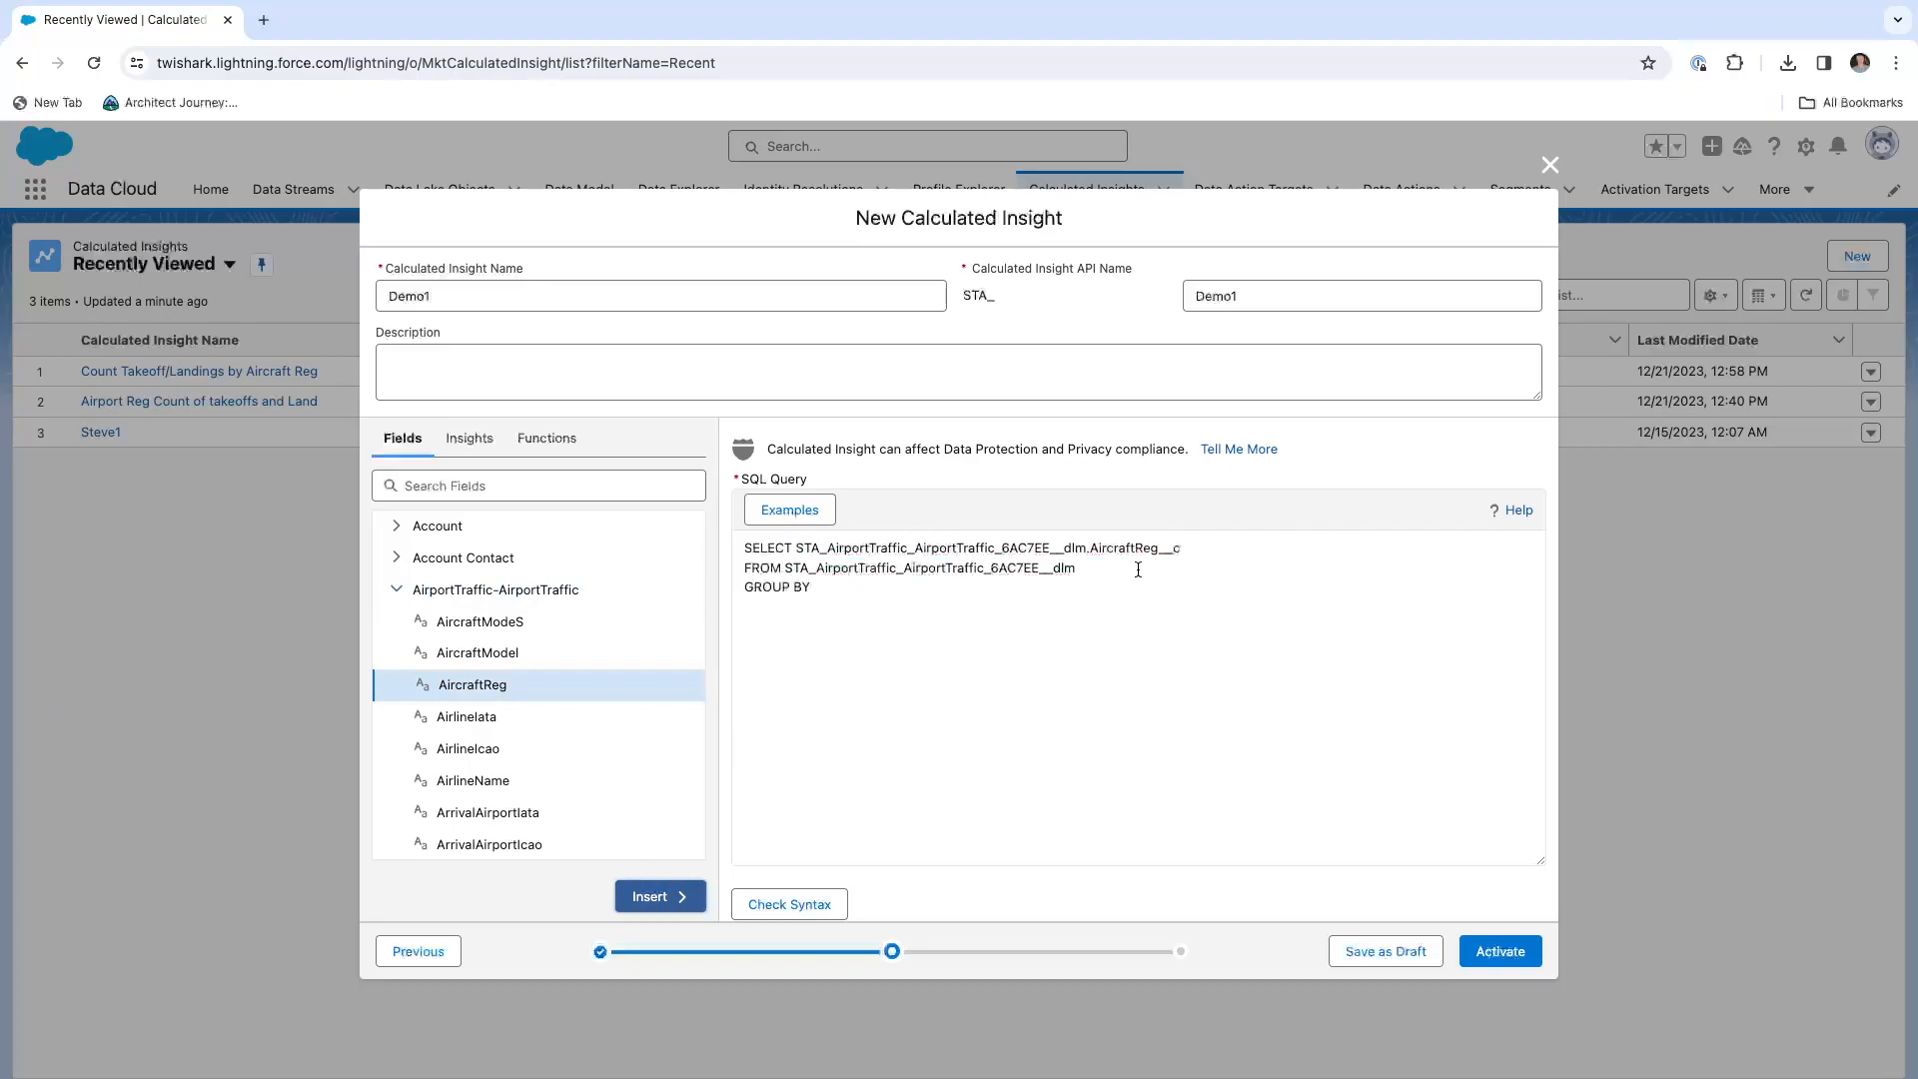
pyautogui.click(1194, 549)
pyautogui.write('AS')
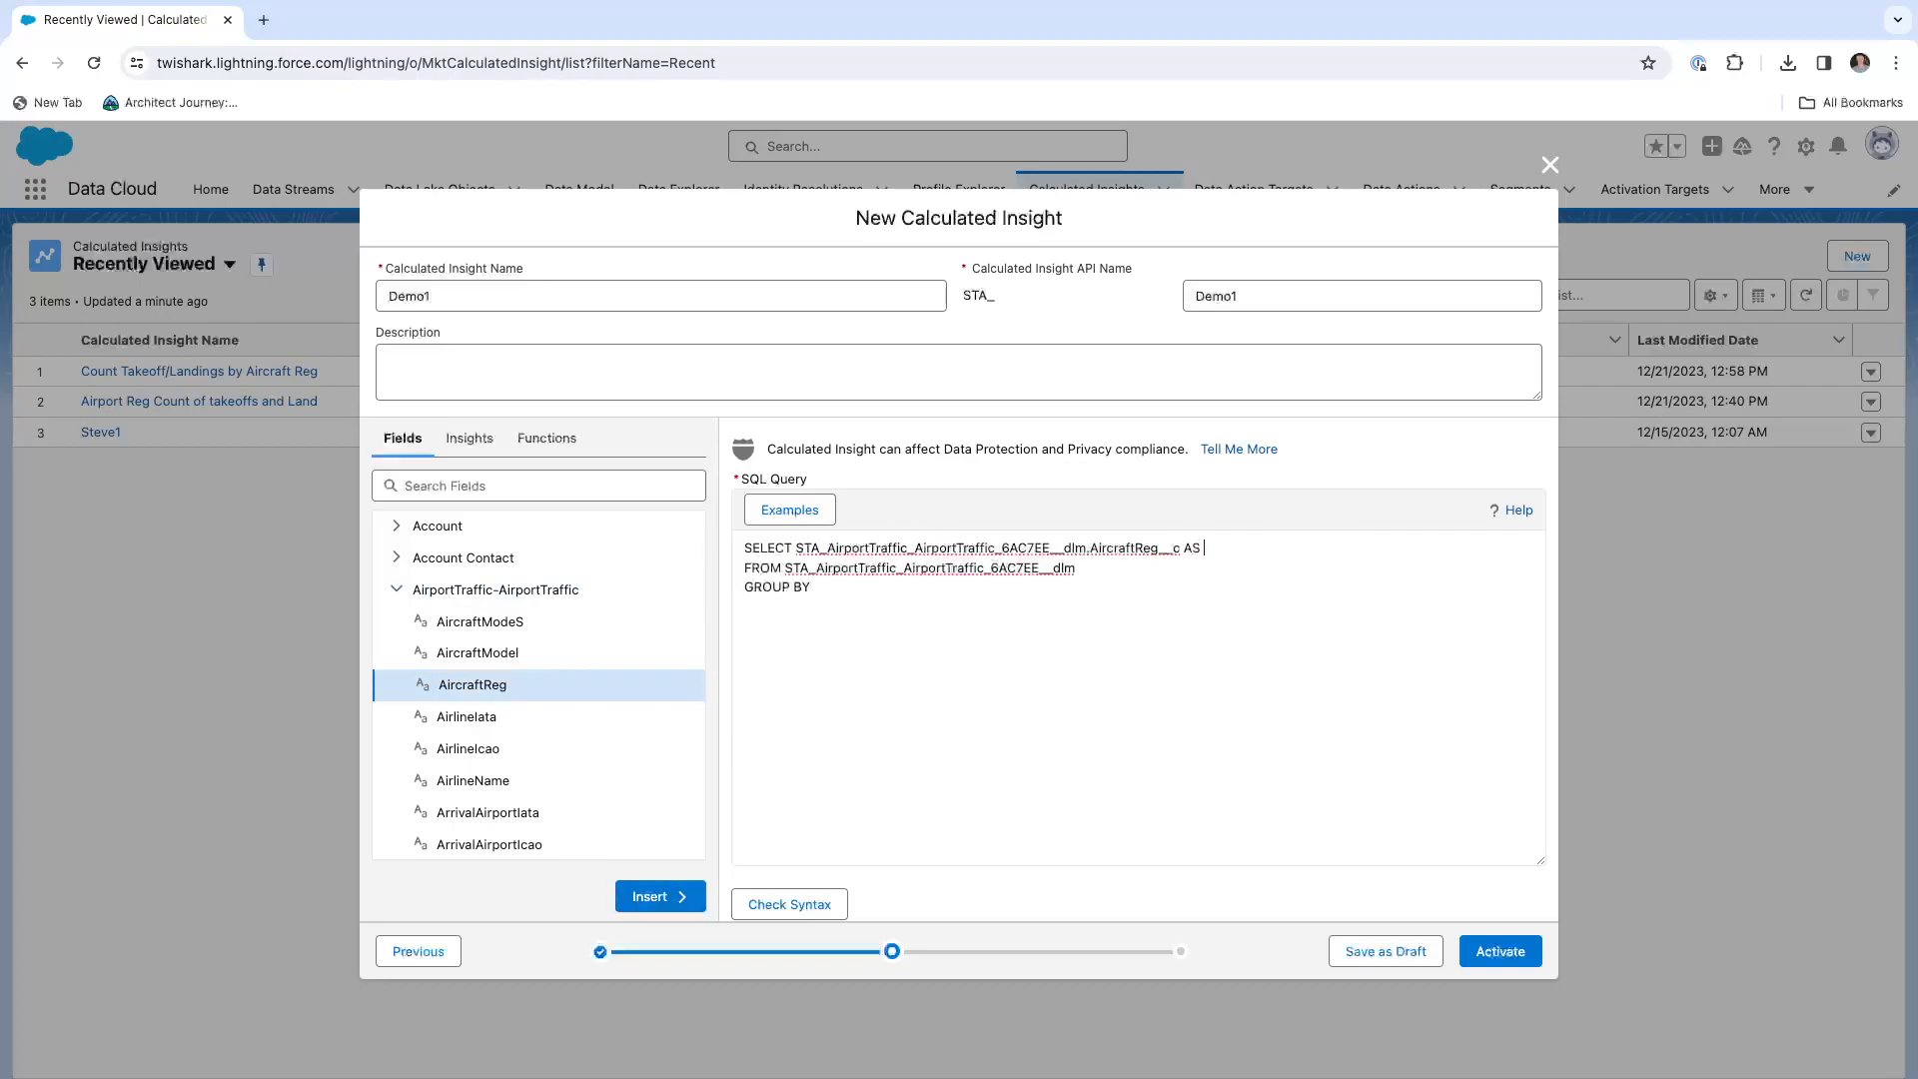
pyautogui.doubleClick(1129, 548)
pyautogui.hotkey('ctrl', 'c')
pyautogui.click(1244, 555)
pyautogui.hotkey('ctrl', 'v')
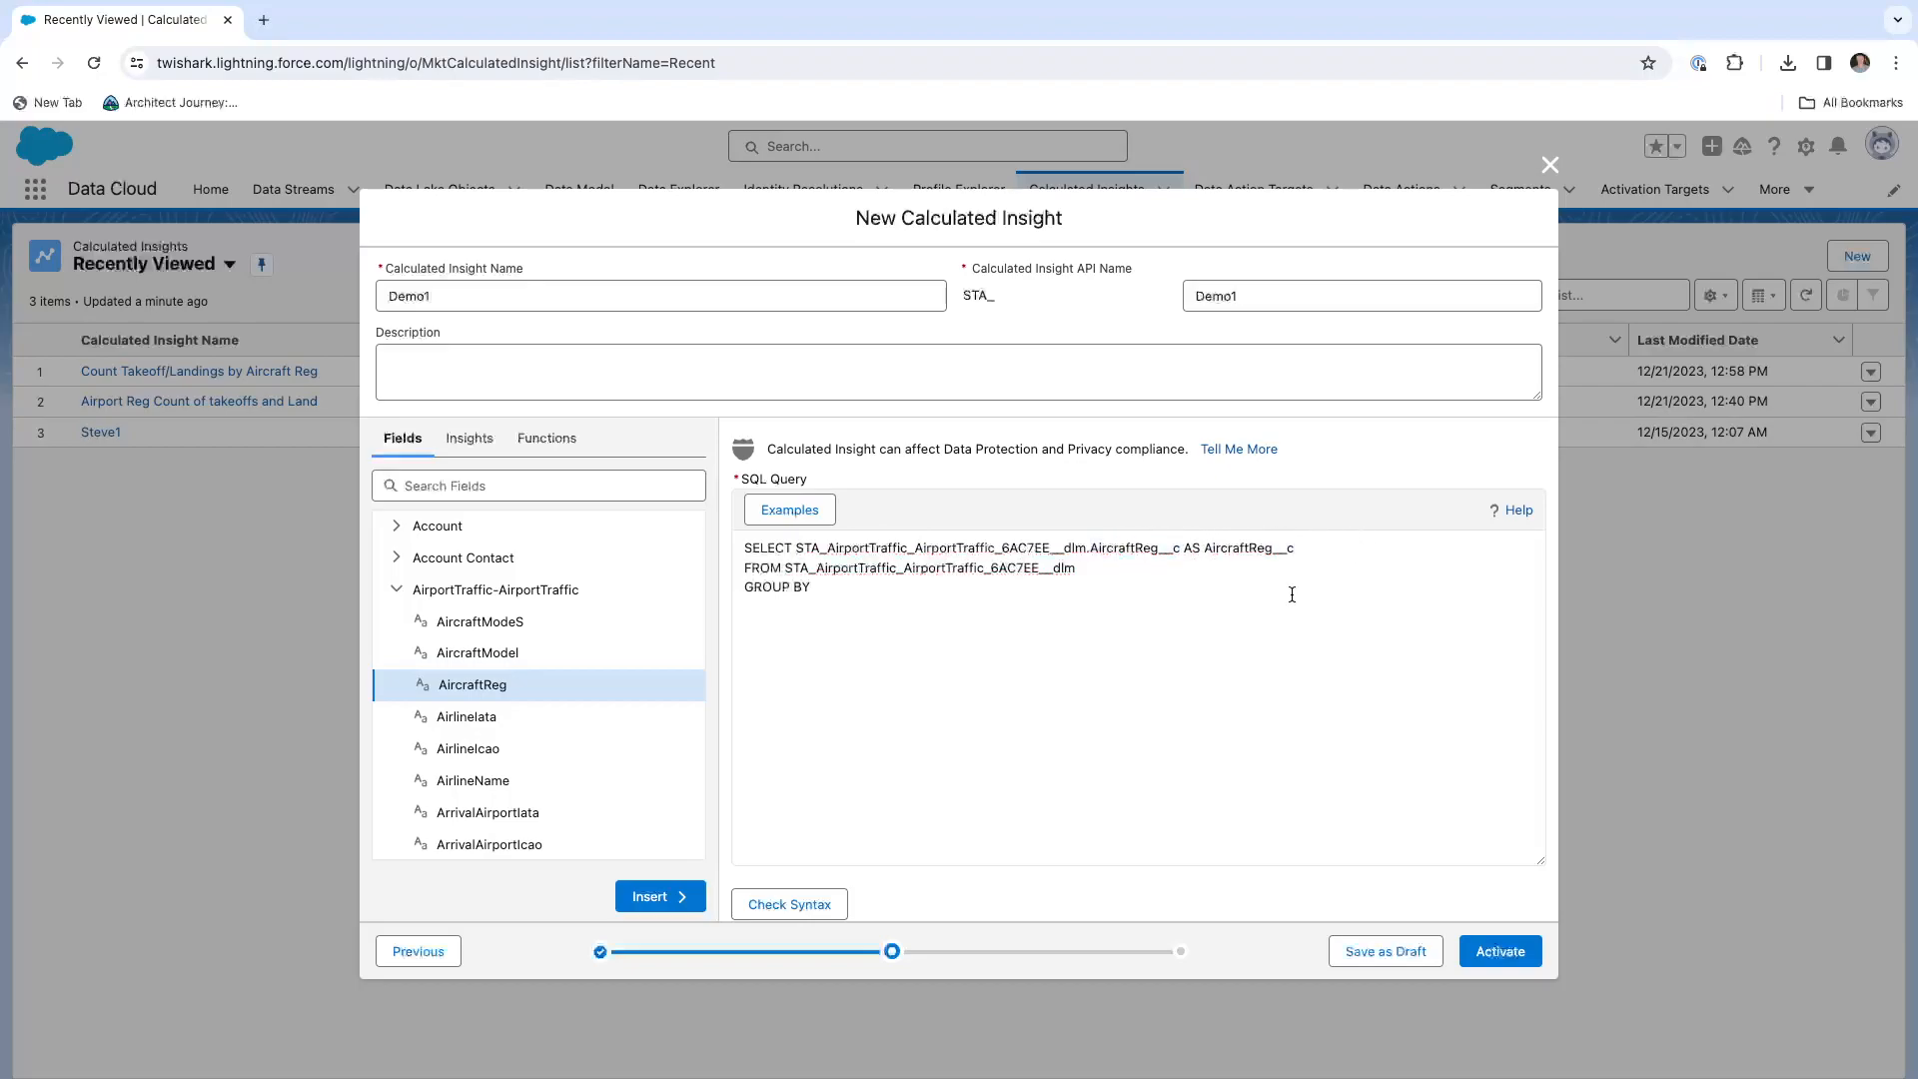
# Add COUNT(*) AS Count__c as a second selected column on a new line of the query.
pyautogui.scroll(-1, 537, 737)
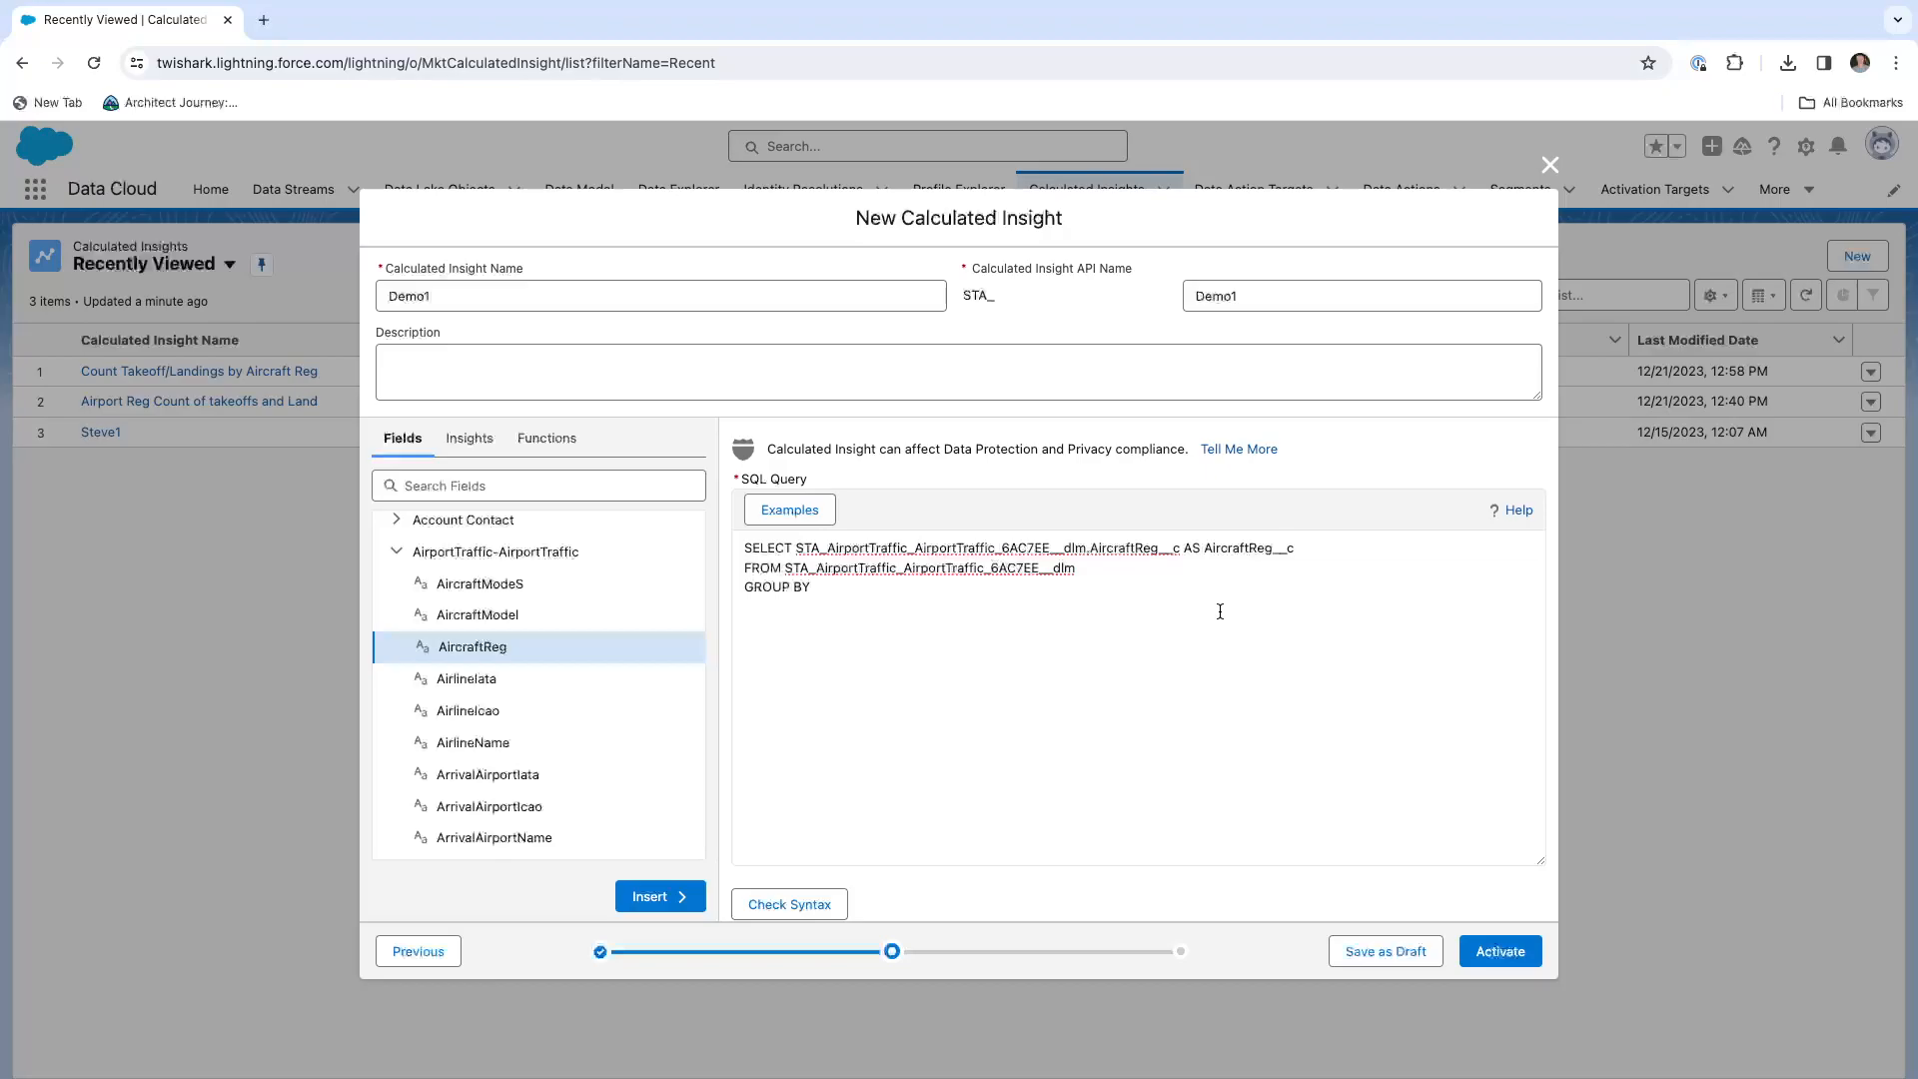
pyautogui.press('Return')
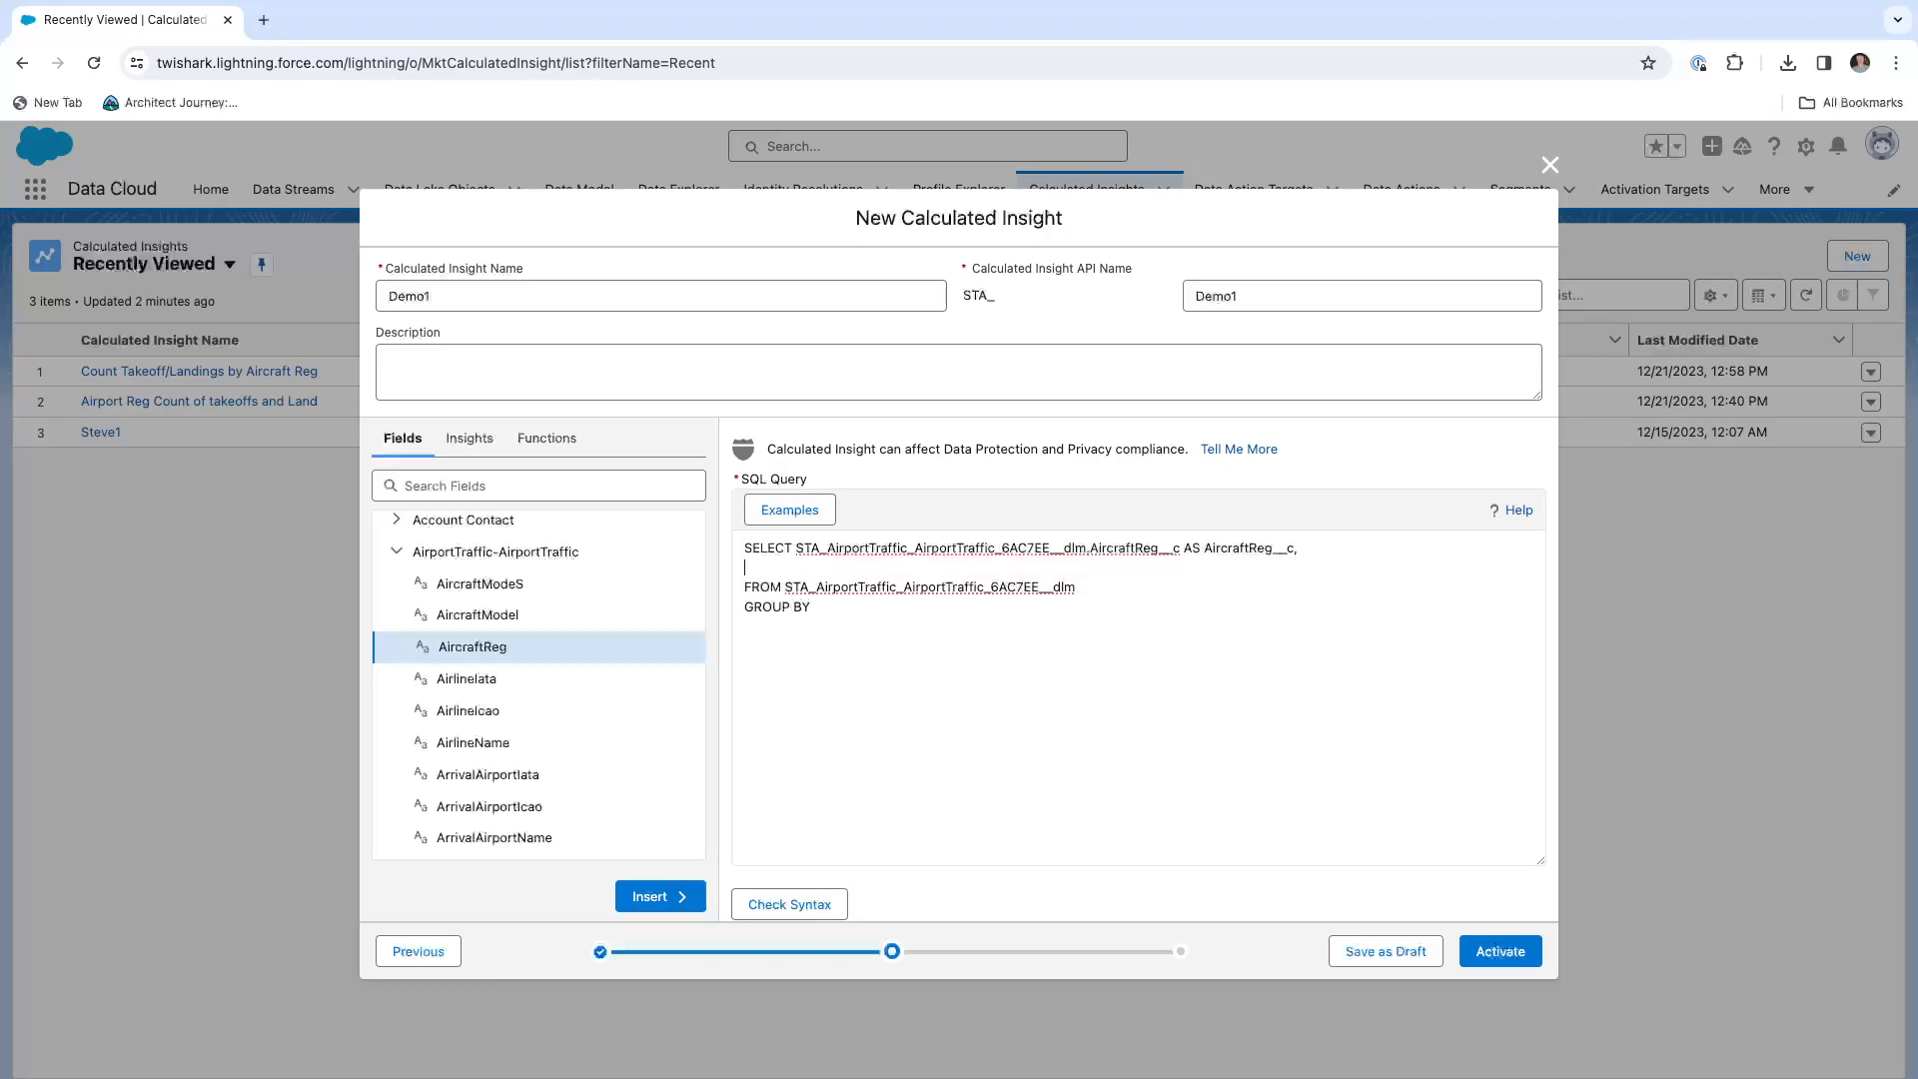
pyautogui.write('COUNT(*) AS Count__c')
# Complete the GROUP BY line with the full AircraftReg__c field reference from the SELECT line and check the query's syntax.
pyautogui.moveTo(796, 547); pyautogui.dragTo(1179, 549)
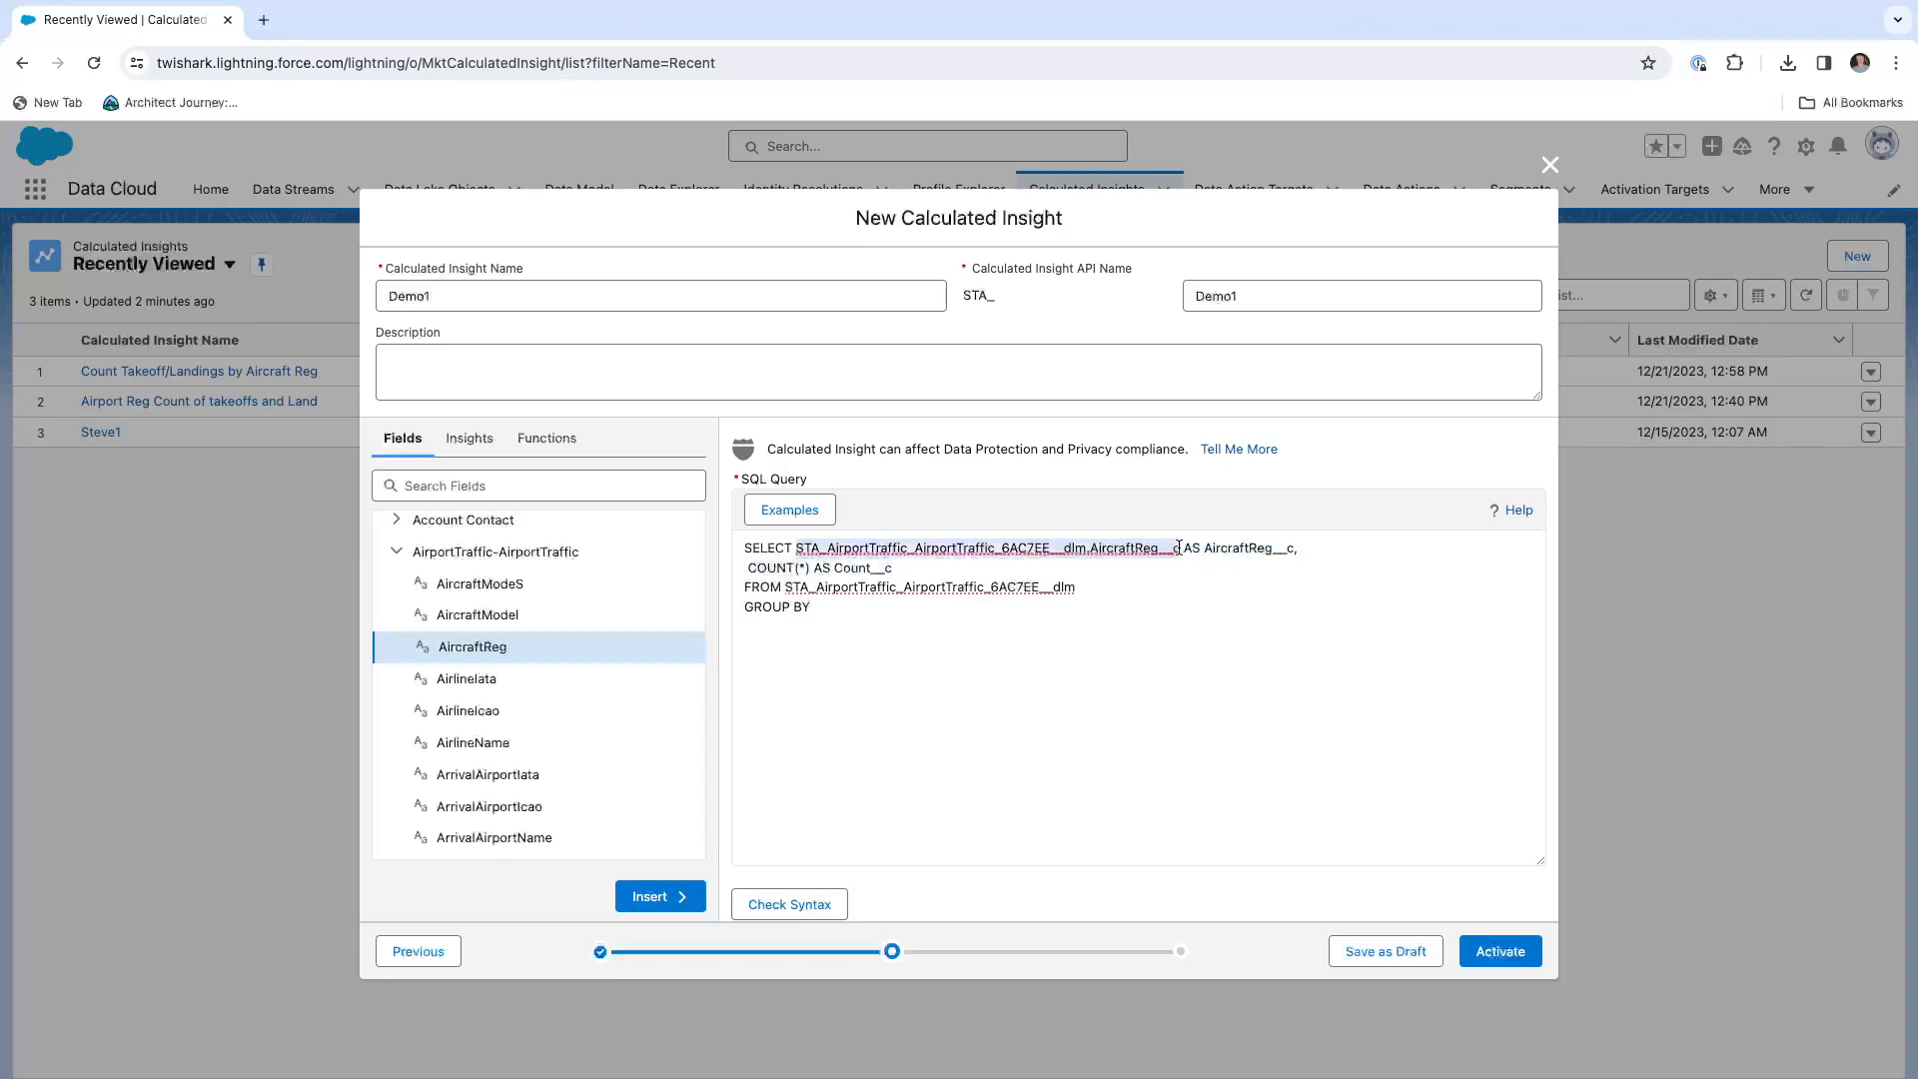
pyautogui.click(900, 611)
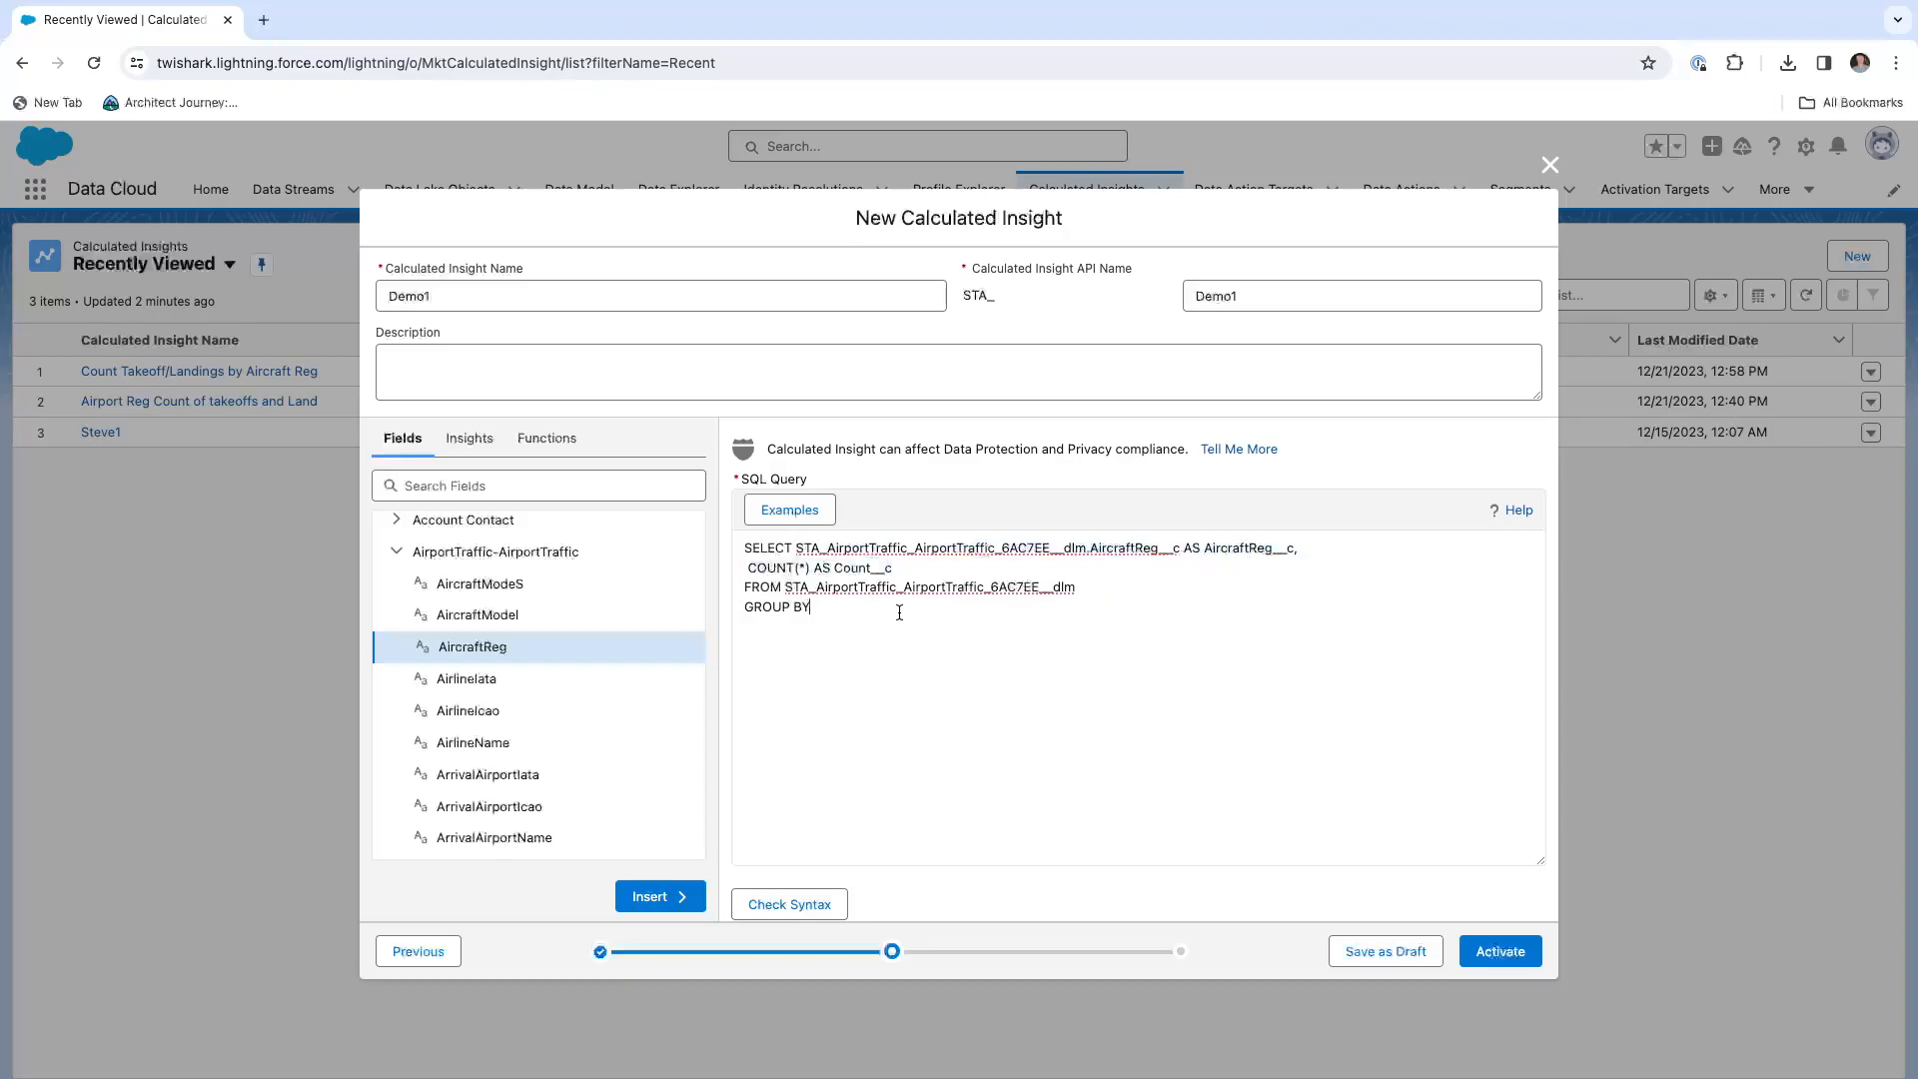
pyautogui.press('super+v')
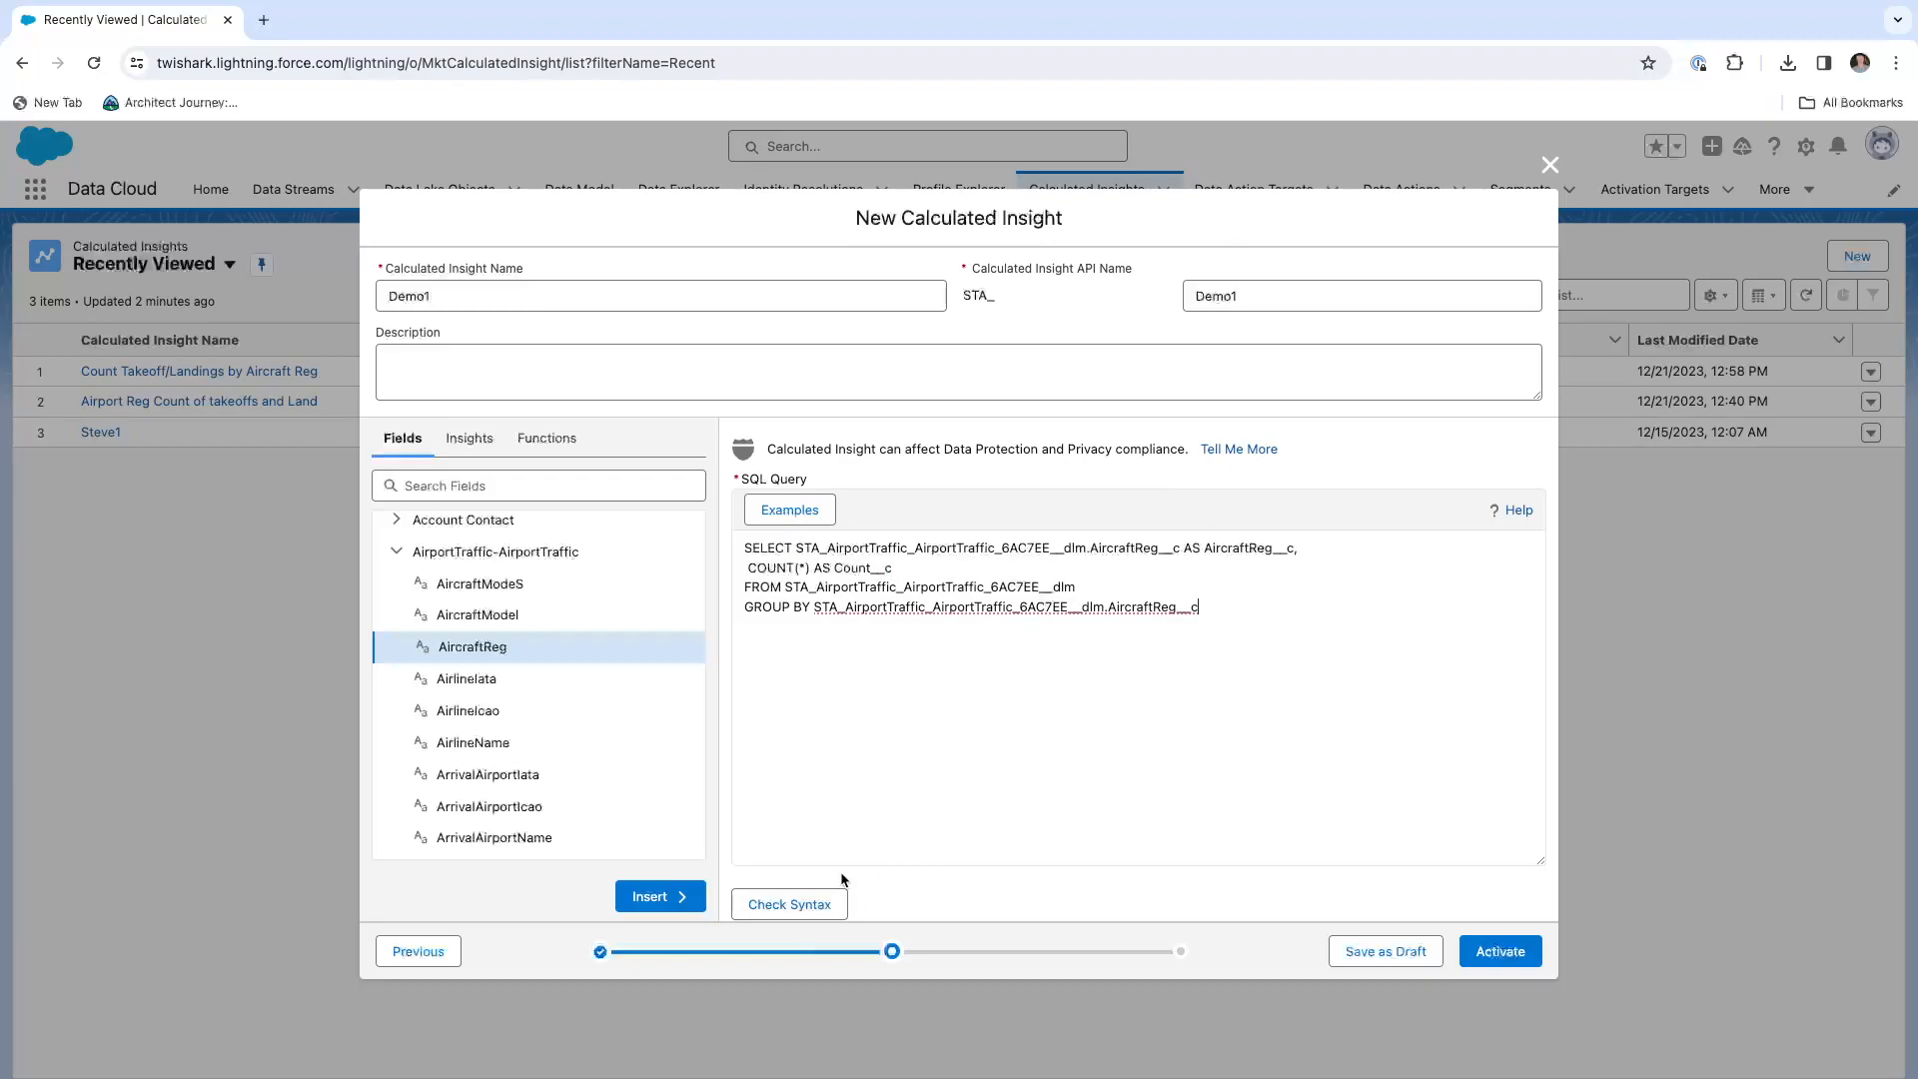
pyautogui.scroll(-1, 803, 892)
pyautogui.click(803, 892)
pyautogui.scroll(-1, 1076, 733)
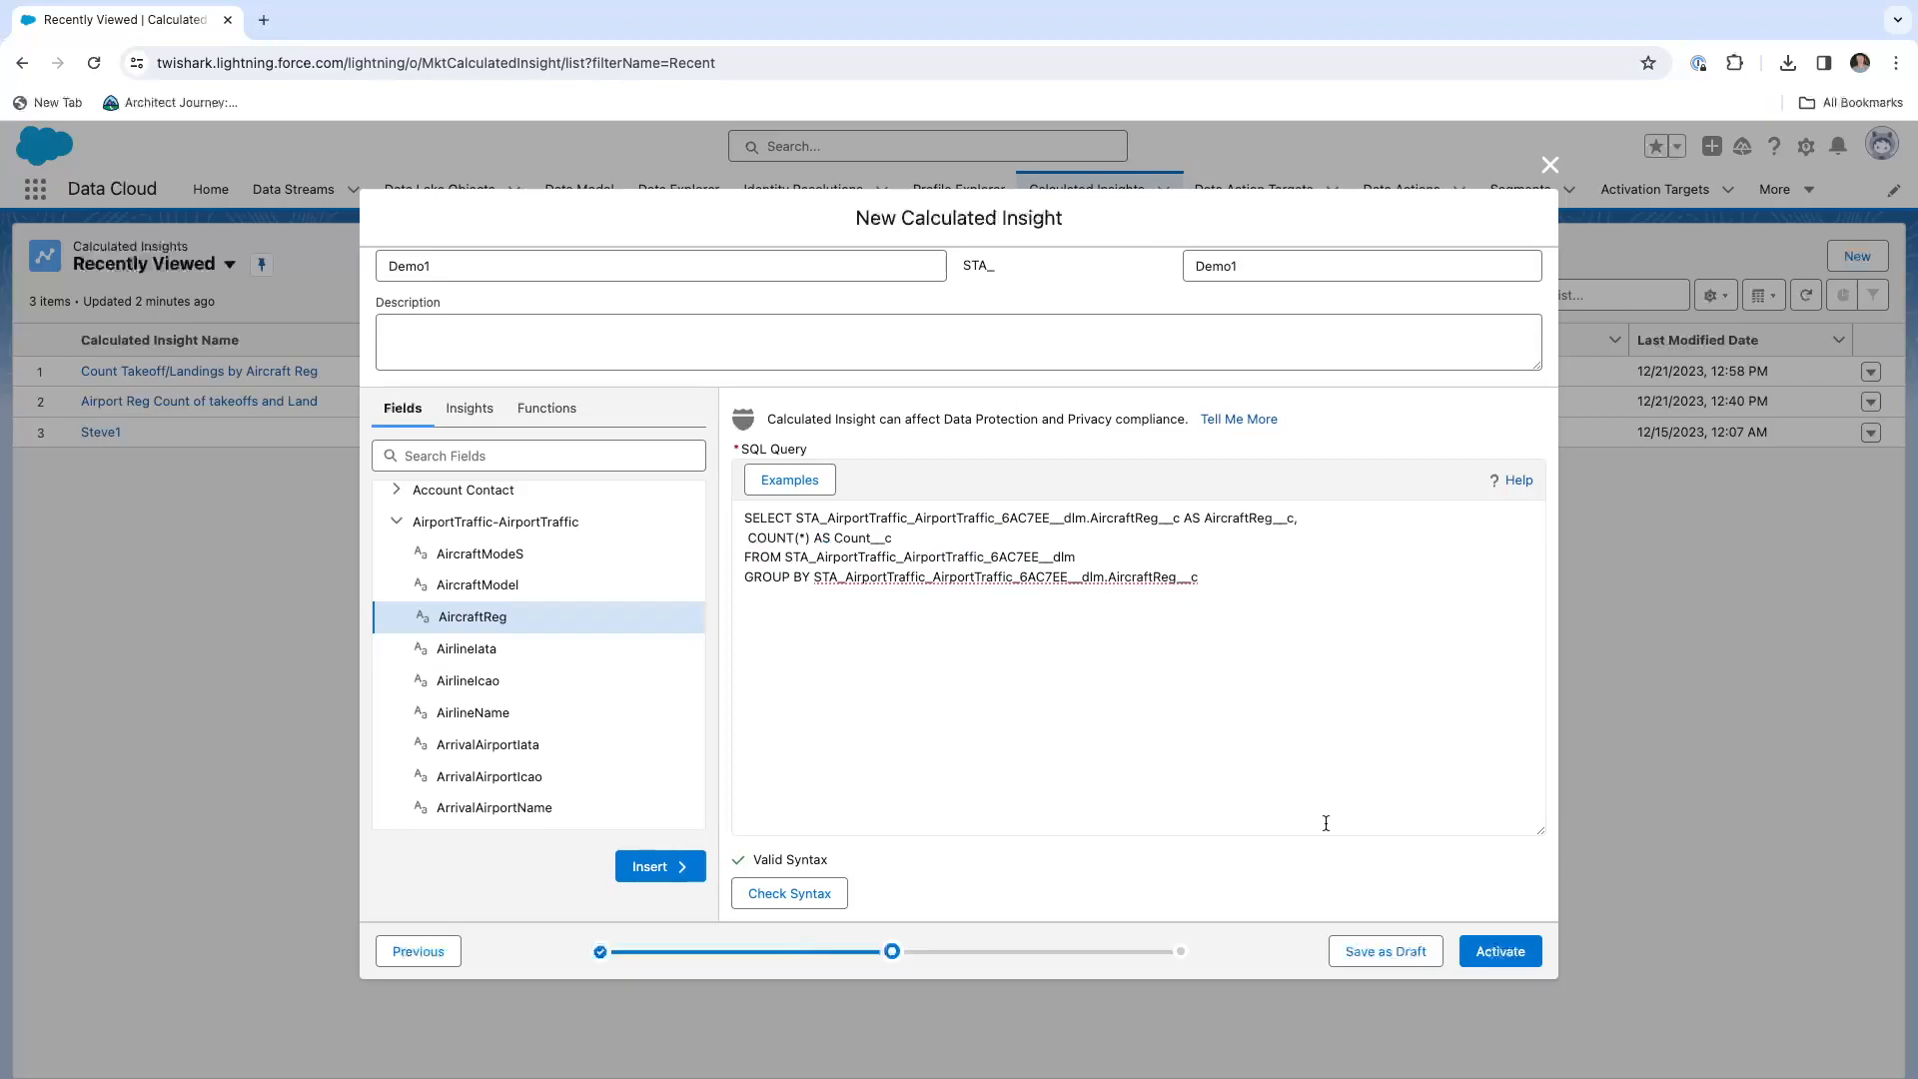
pyautogui.scroll(1, 430, 304)
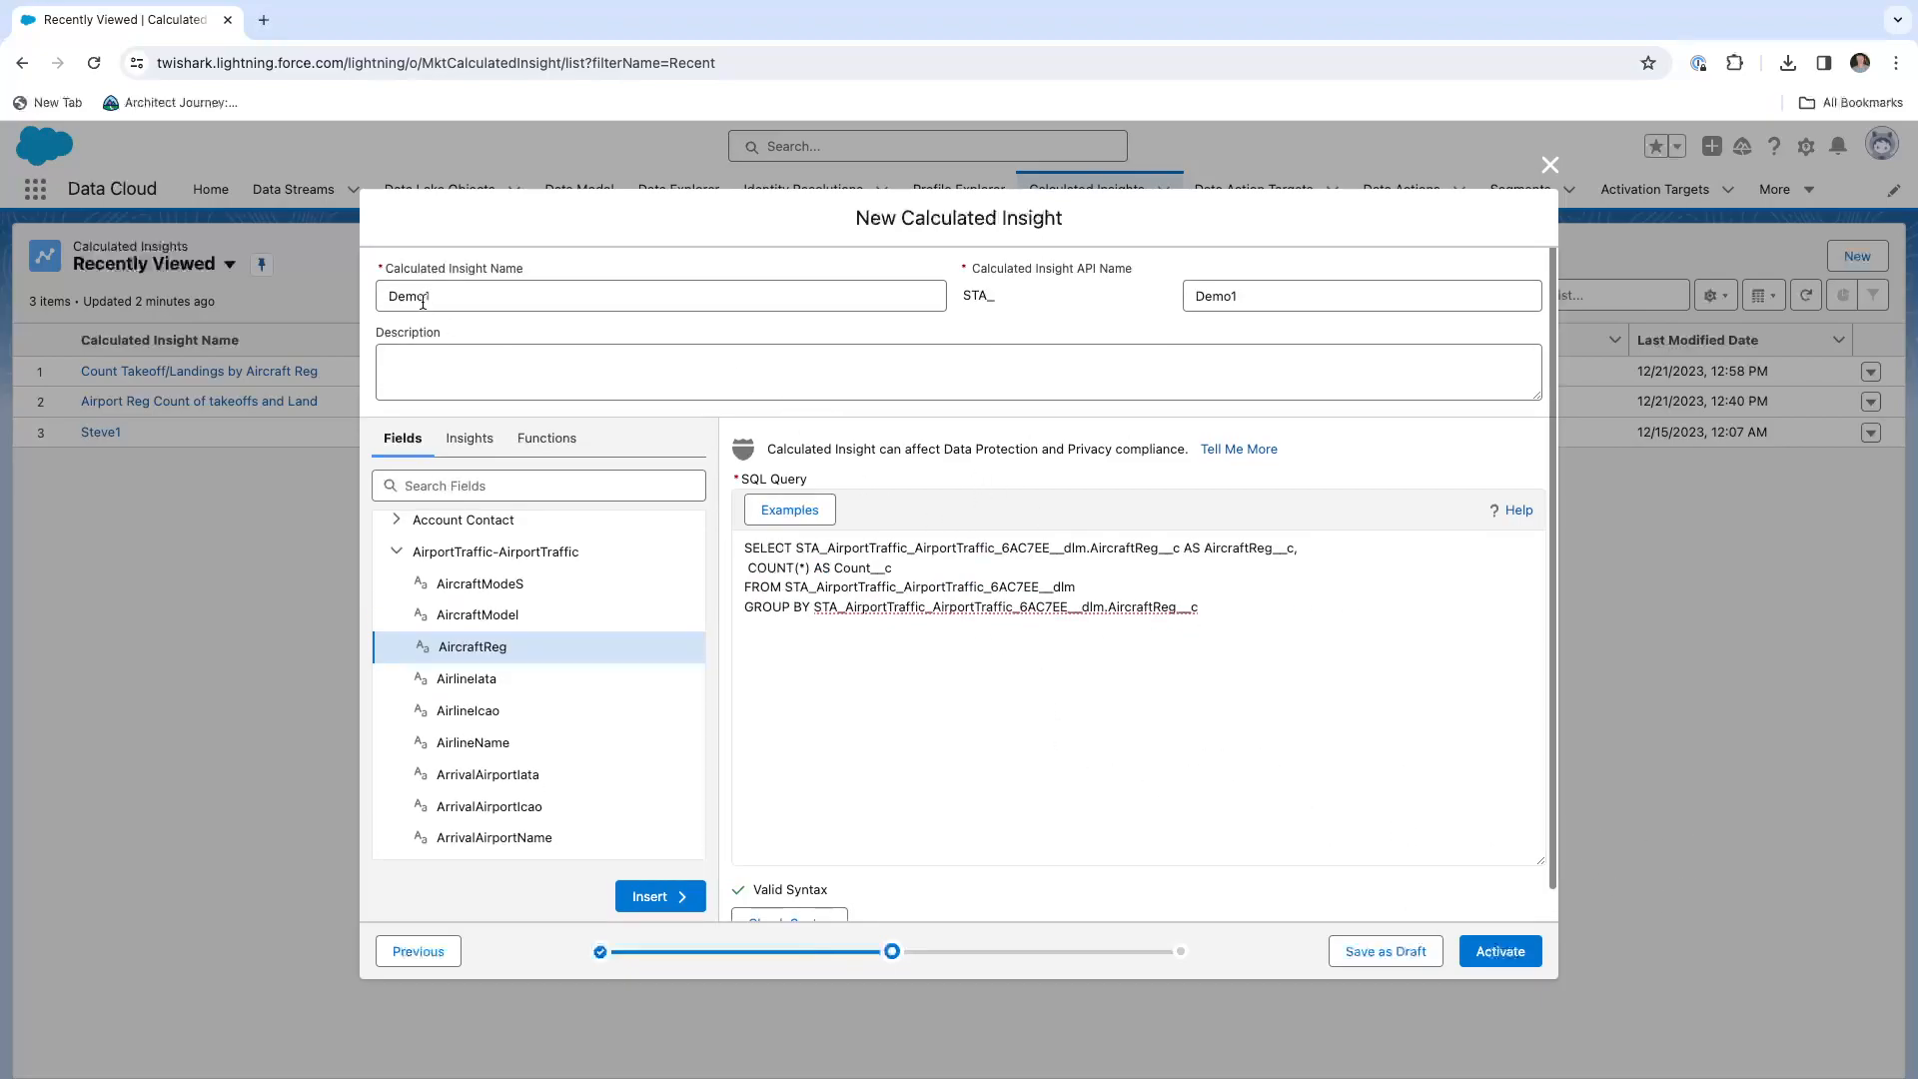
# Activate the Demo1 insight with its schedule kept as Not Scheduled and enable it.
pyautogui.click(1495, 950)
pyautogui.click(463, 462)
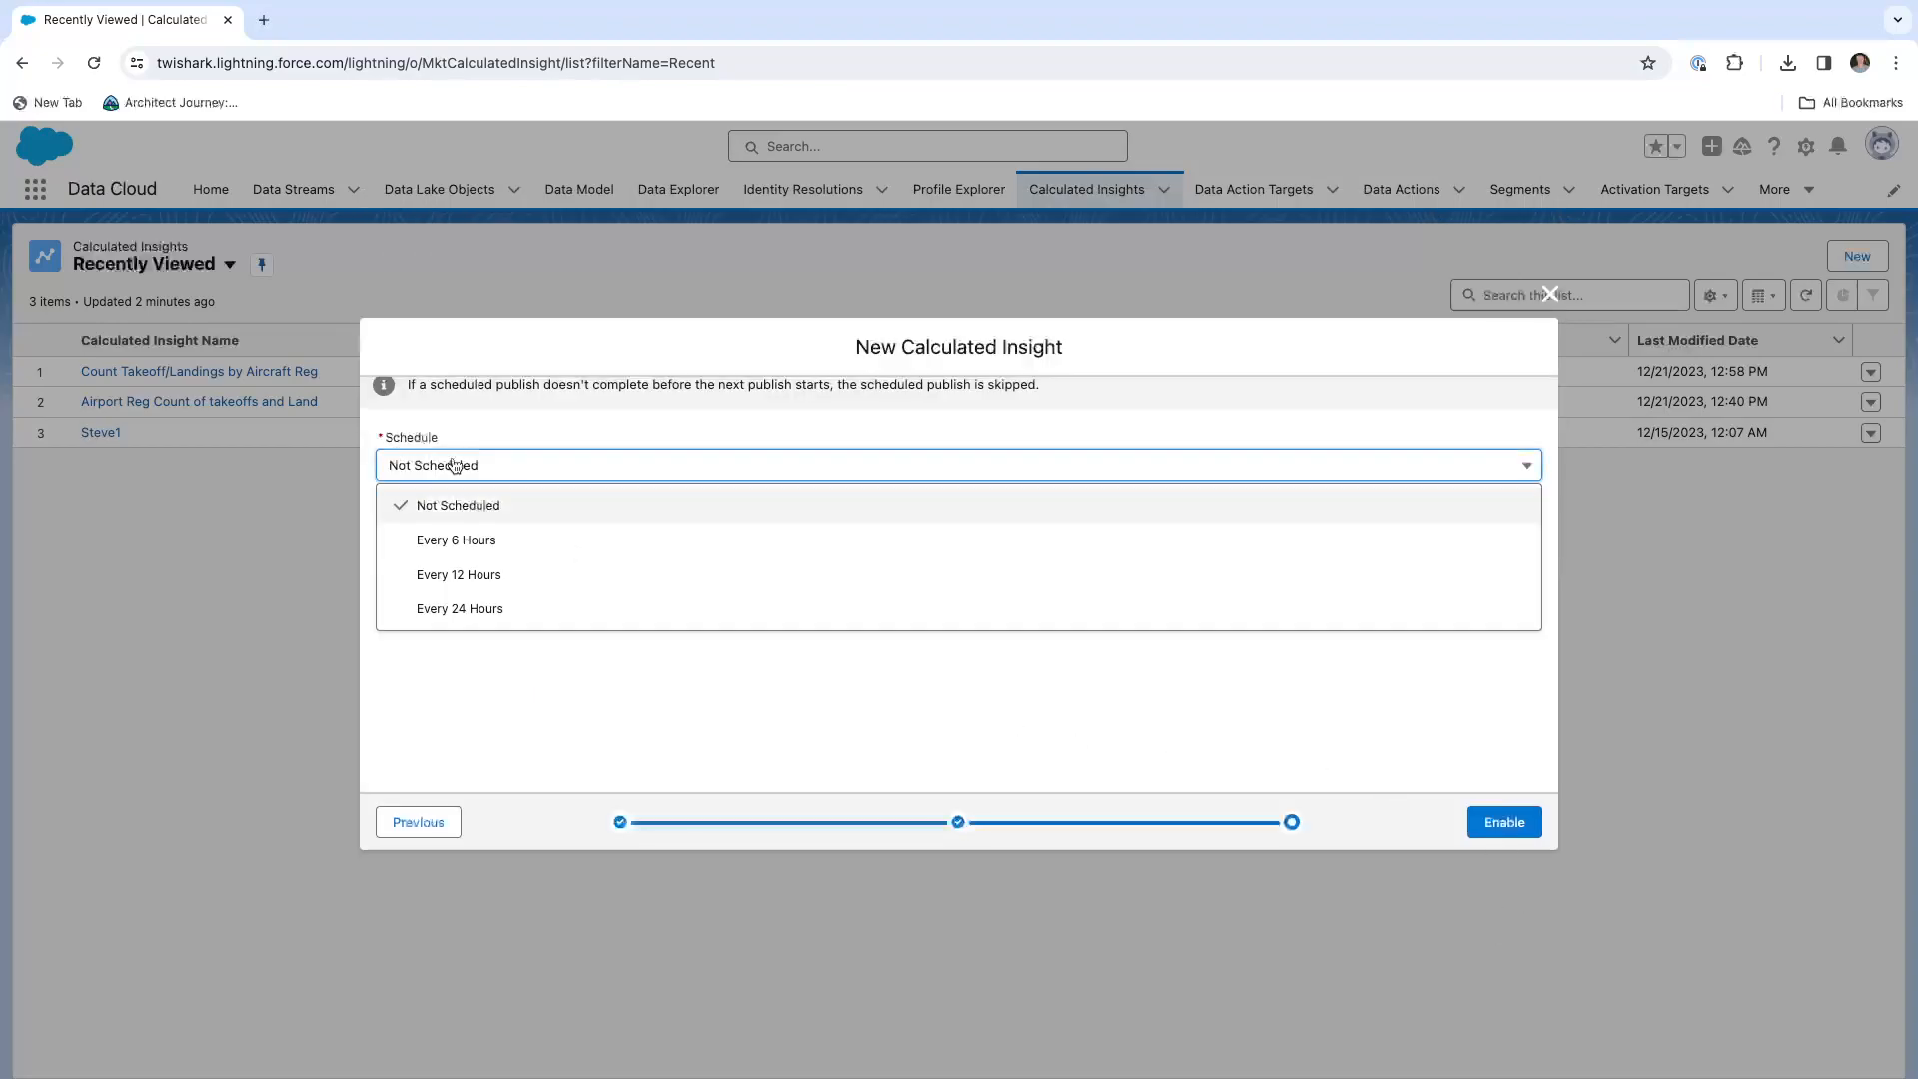
pyautogui.click(493, 457)
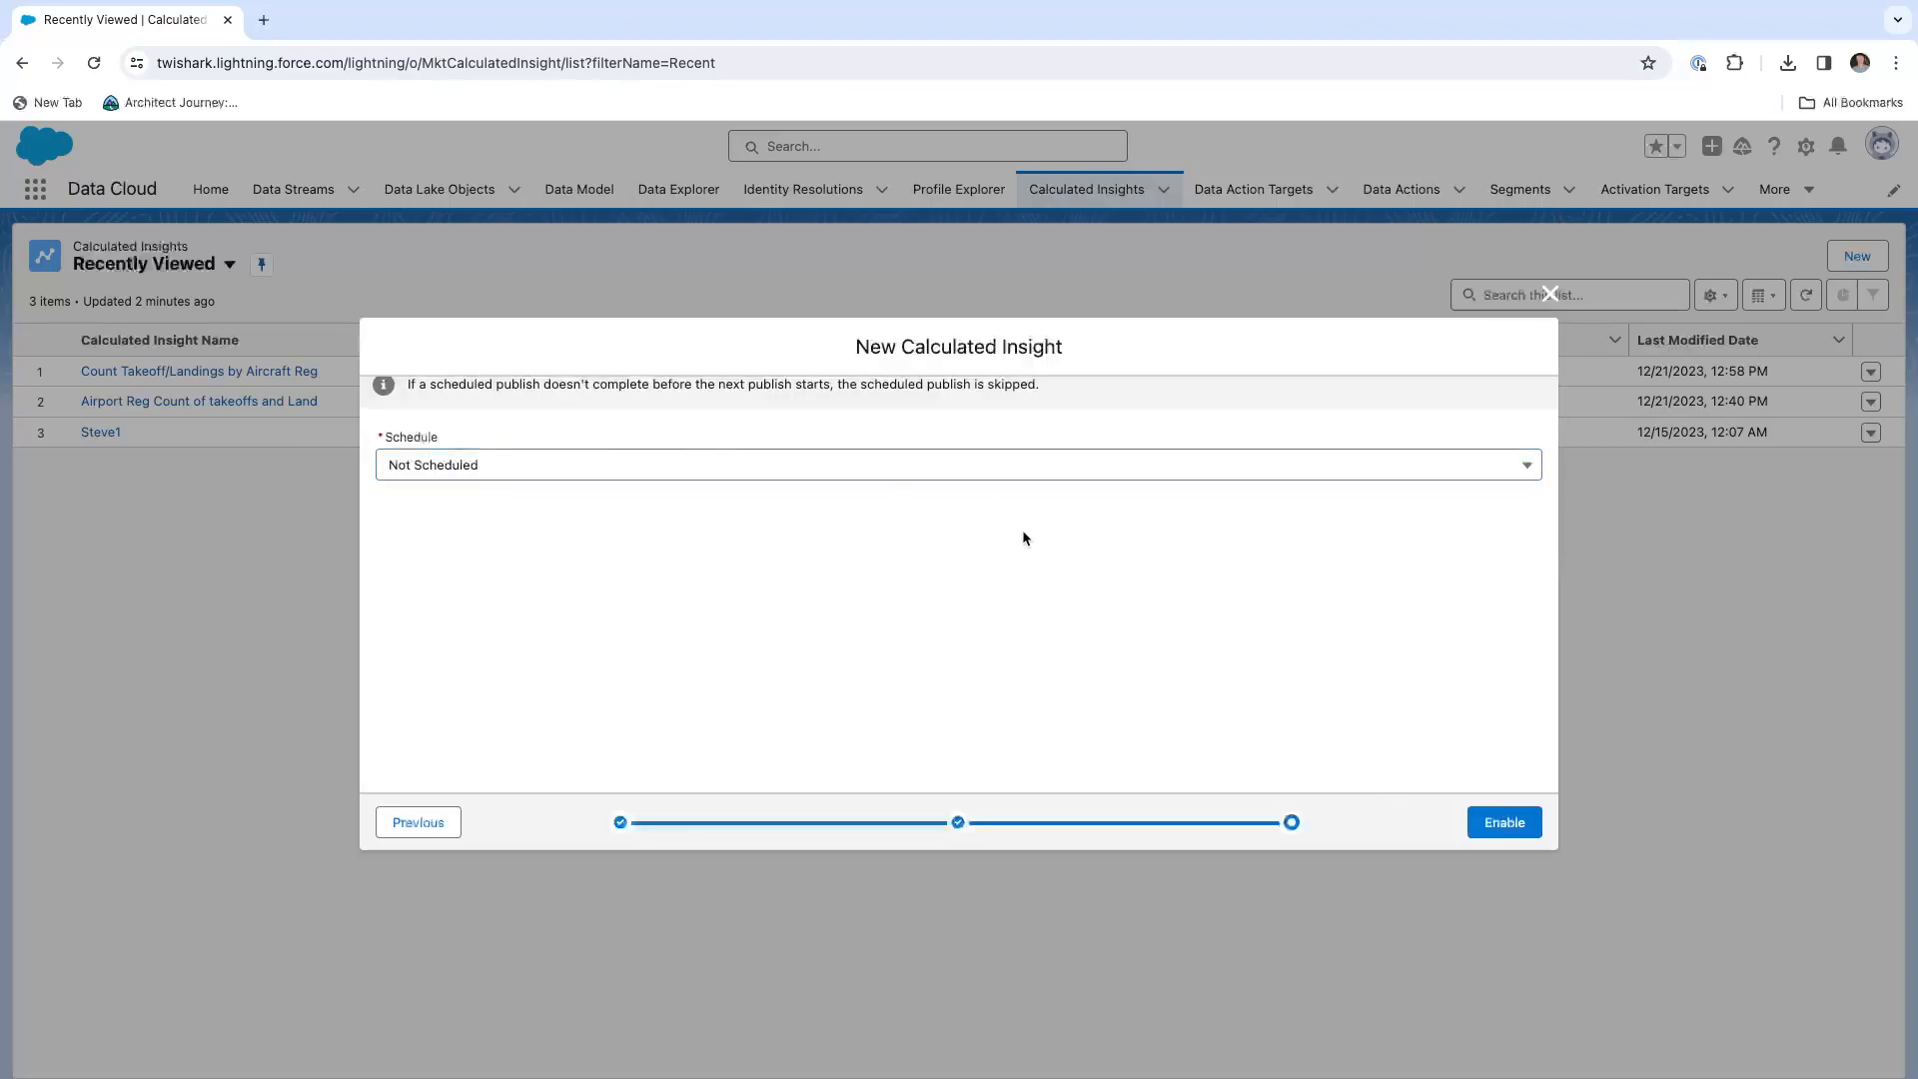
pyautogui.click(1504, 838)
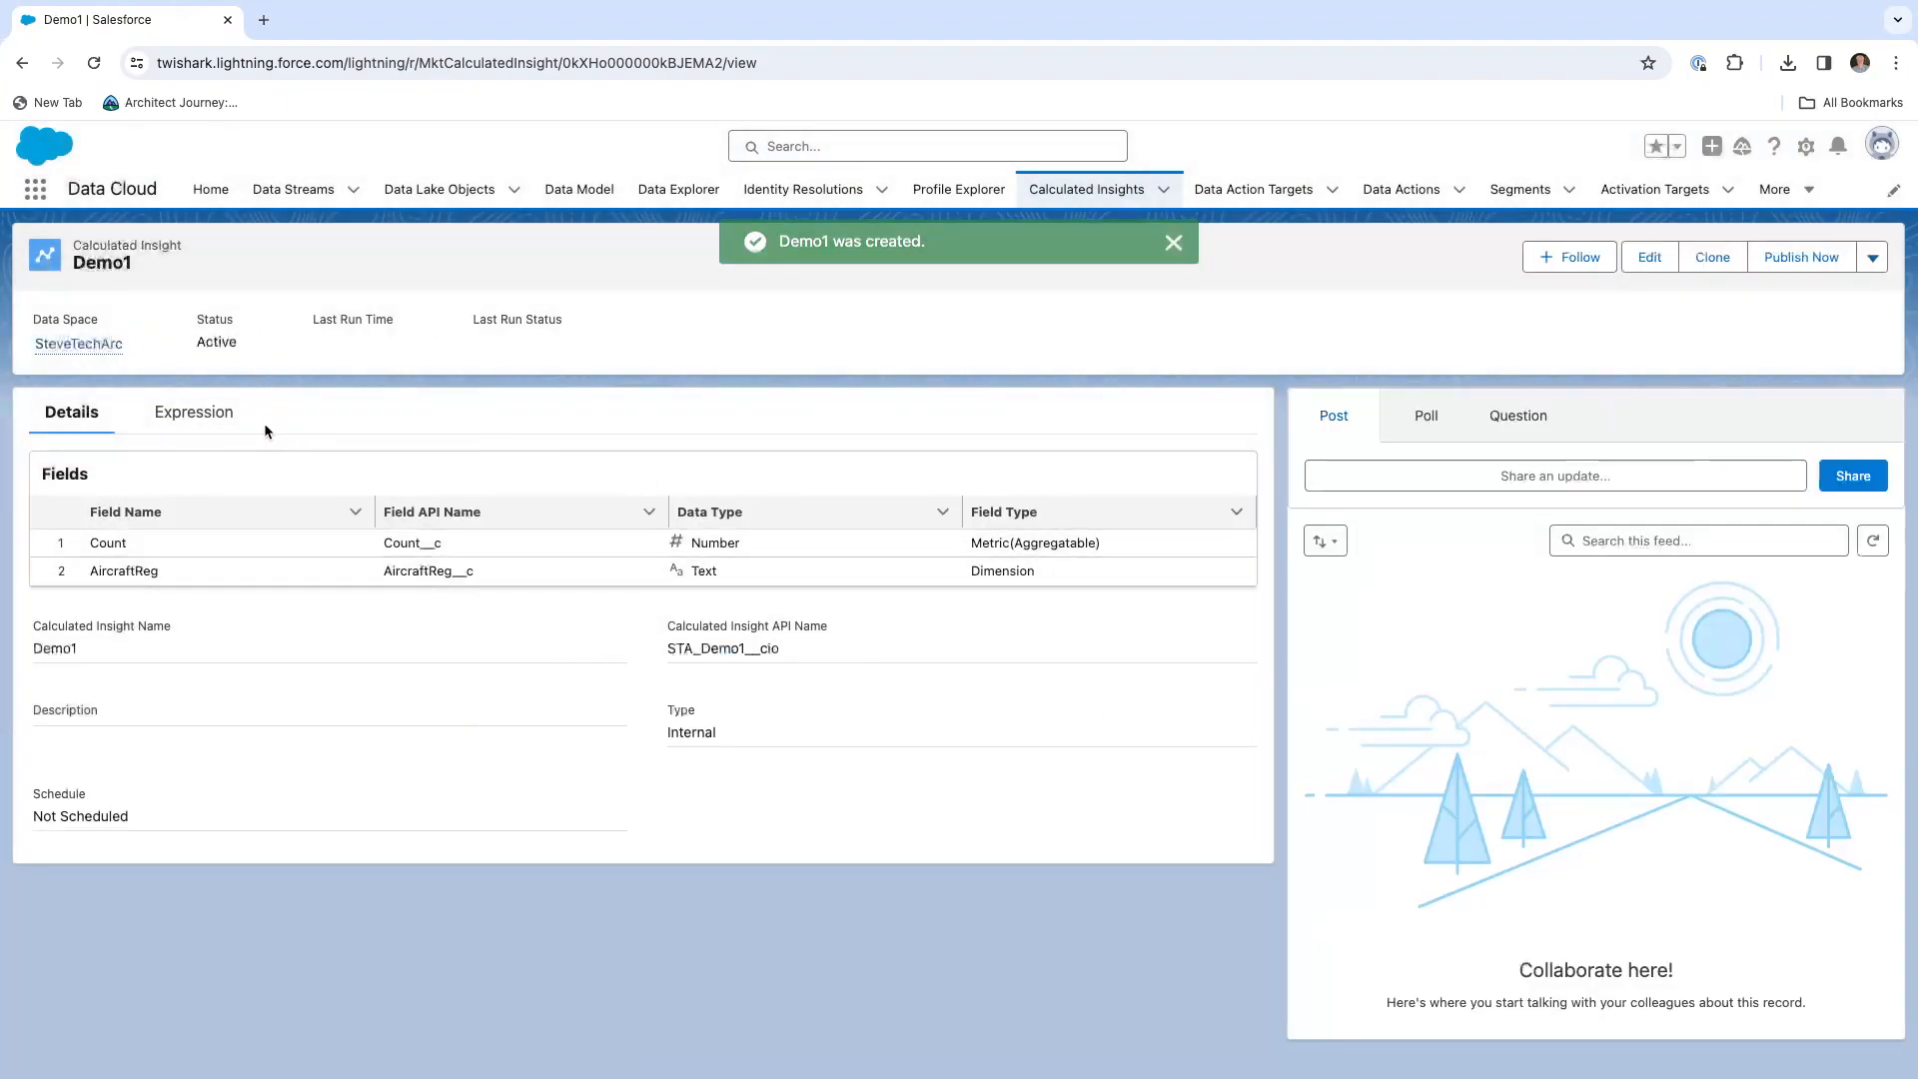
# Open the Demo1 insight's expression and copy the whole SQL statement.
pyautogui.click(209, 424)
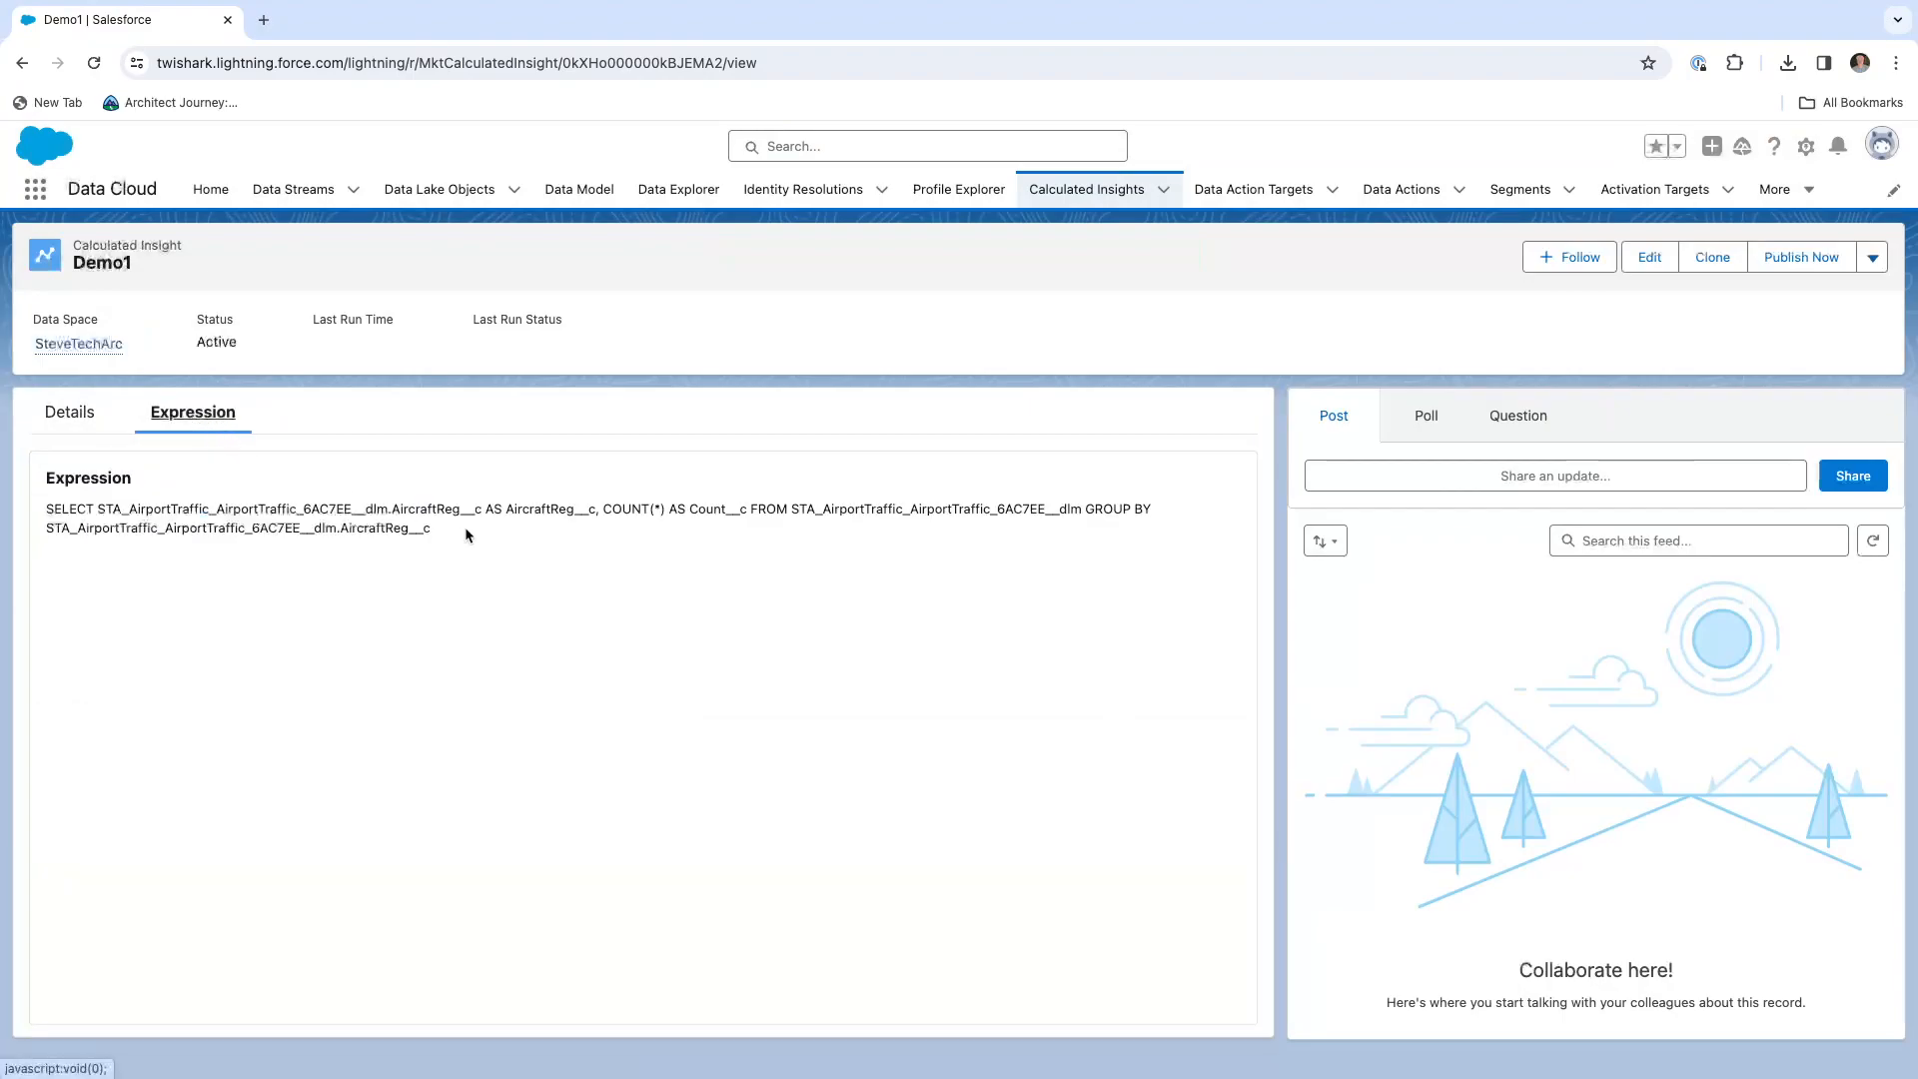
pyautogui.moveTo(463, 542); pyautogui.dragTo(37, 511)
pyautogui.press('super+c')
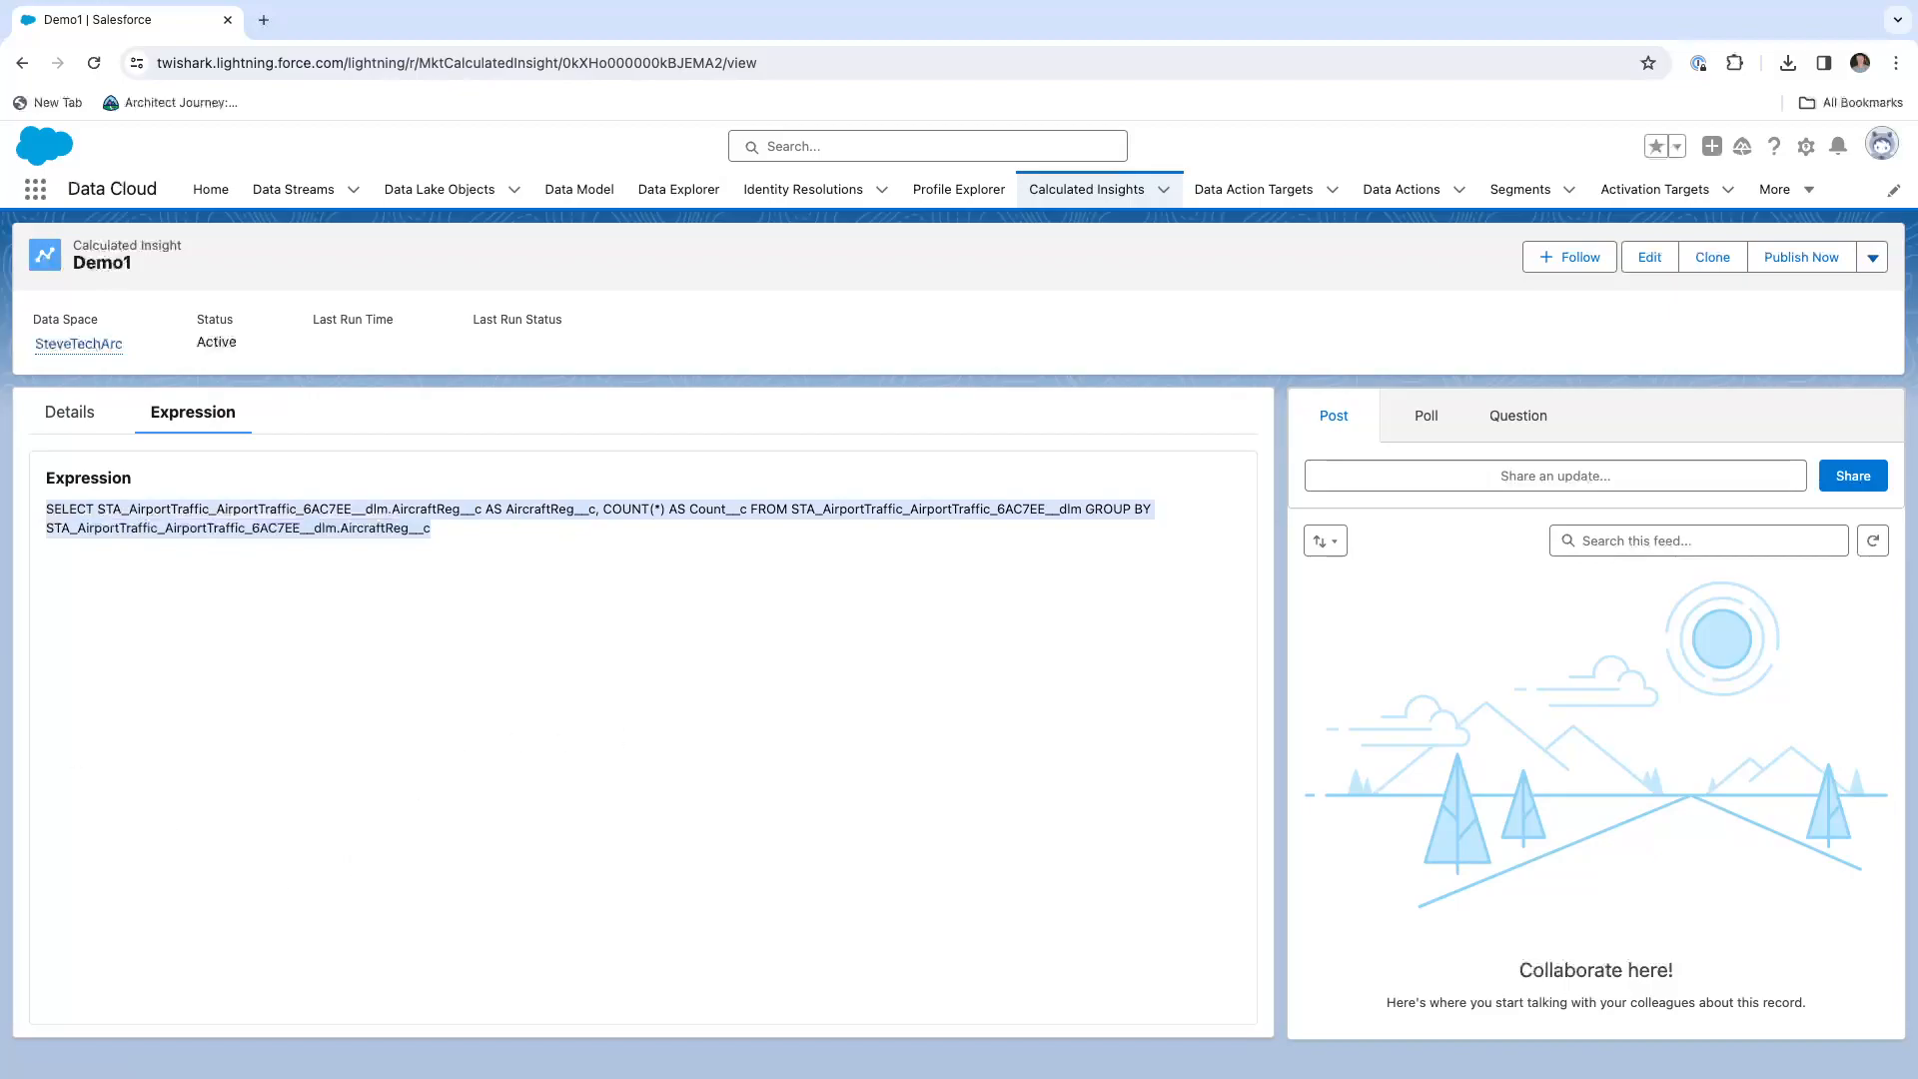
# Switch to Postman, replace the SQL statement in the DC Direct Query V2 request body with the copied expression, and send the request.
pyautogui.hotkey('ctrl', 'Left')
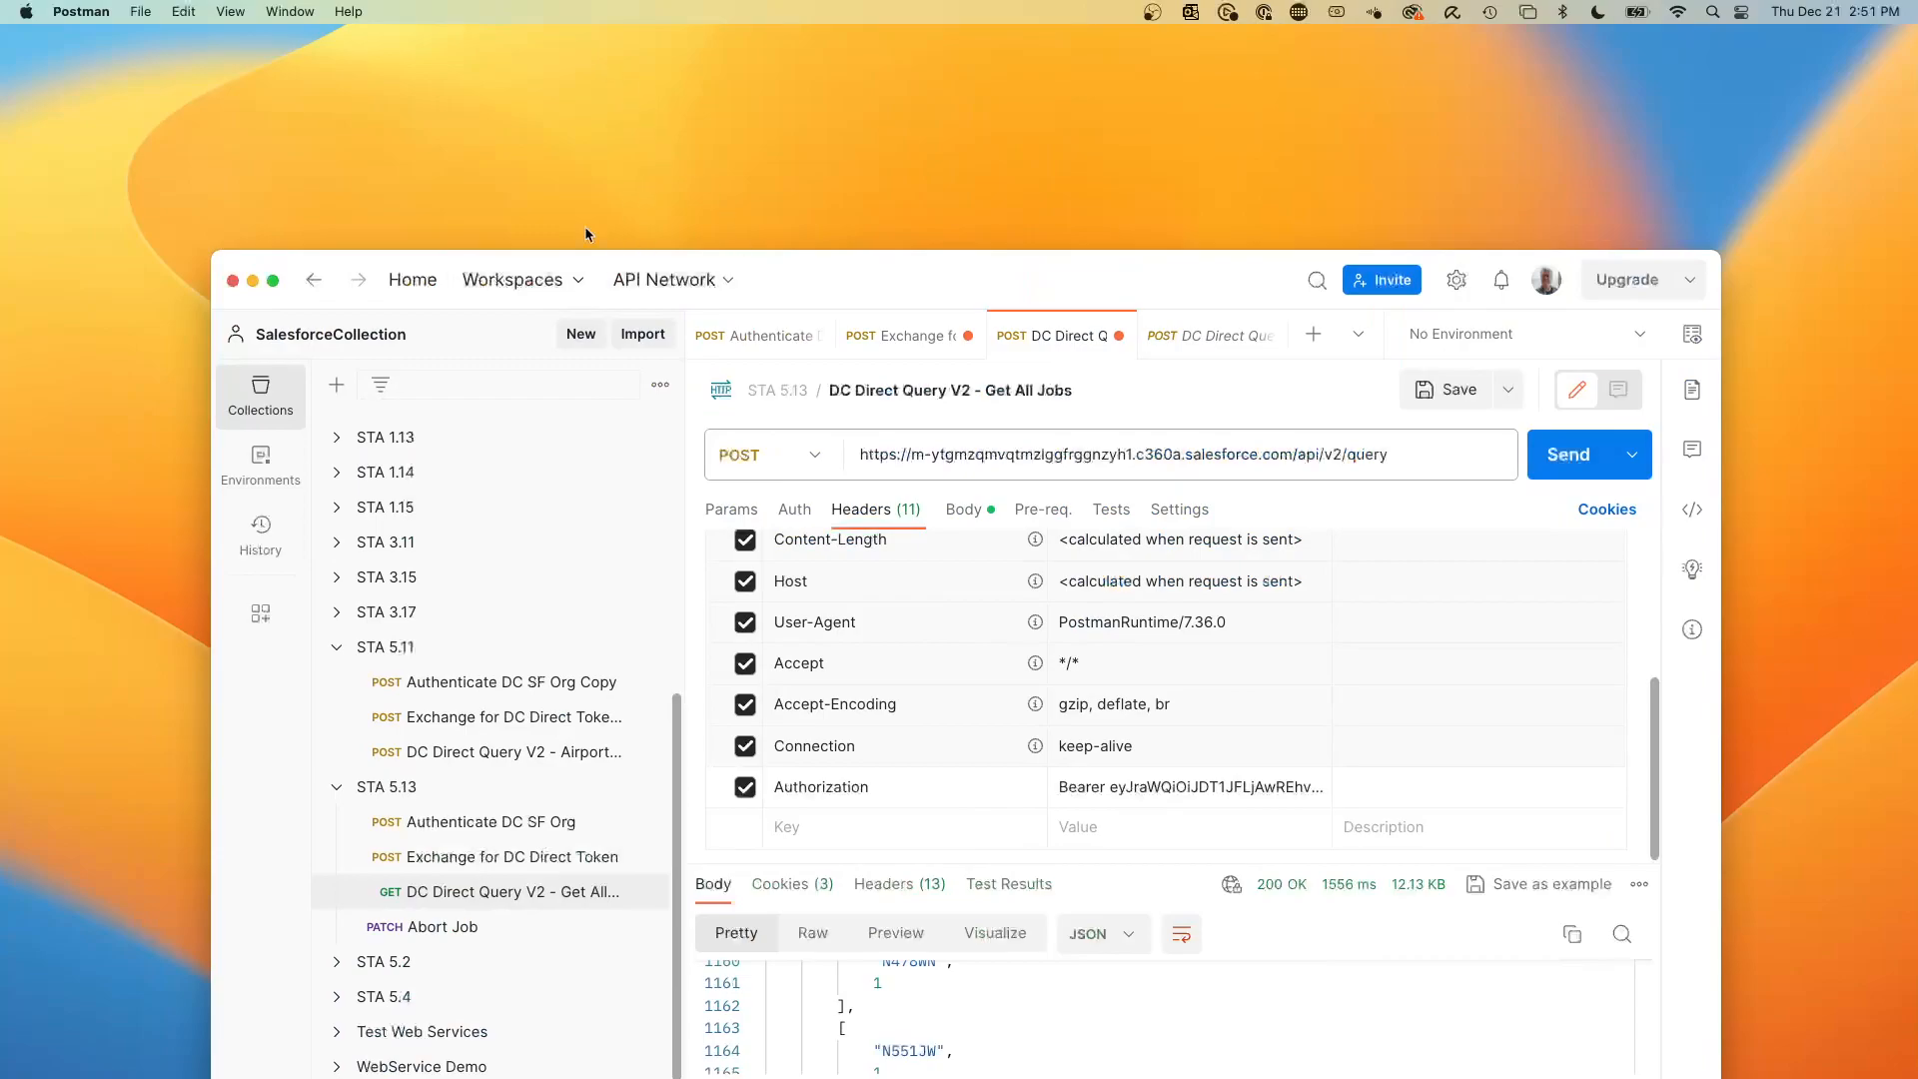
pyautogui.moveTo(355, 262); pyautogui.dragTo(230, 25)
pyautogui.click(213, 422)
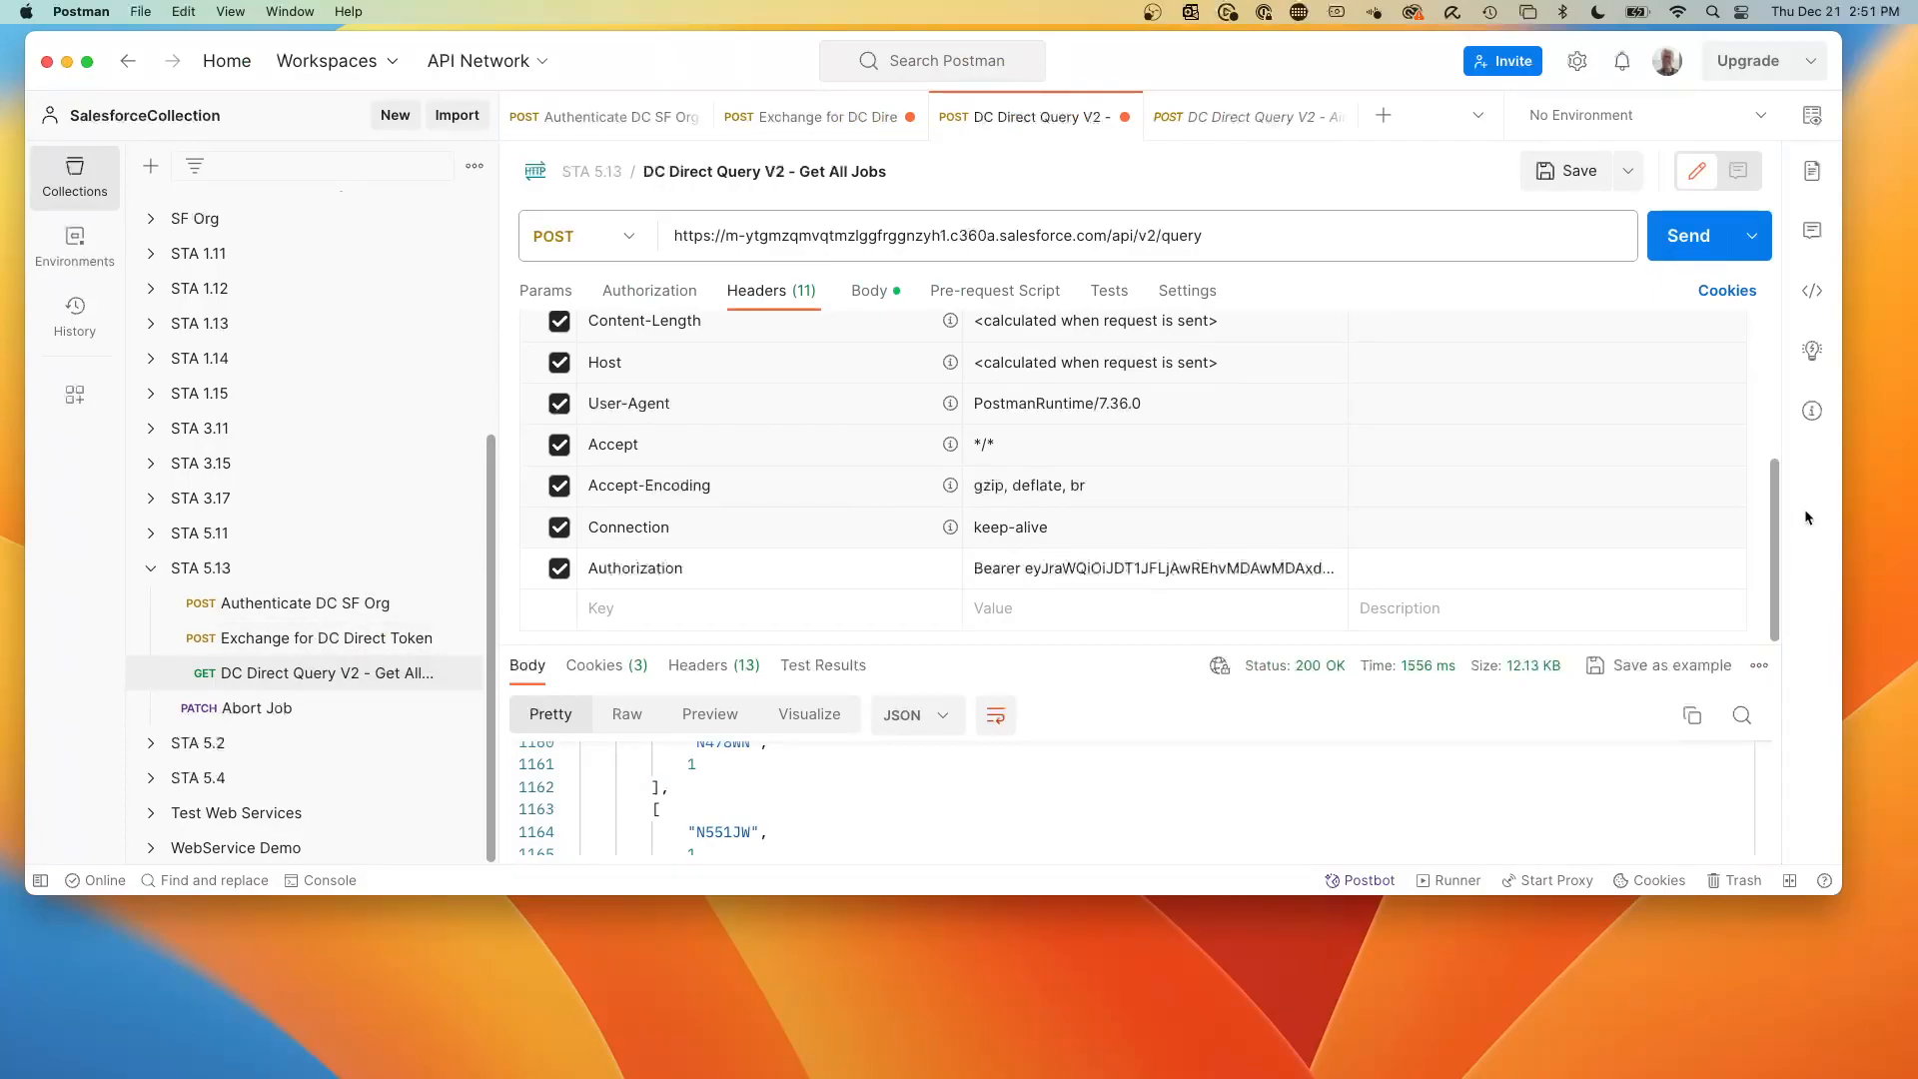
pyautogui.click(1108, 236)
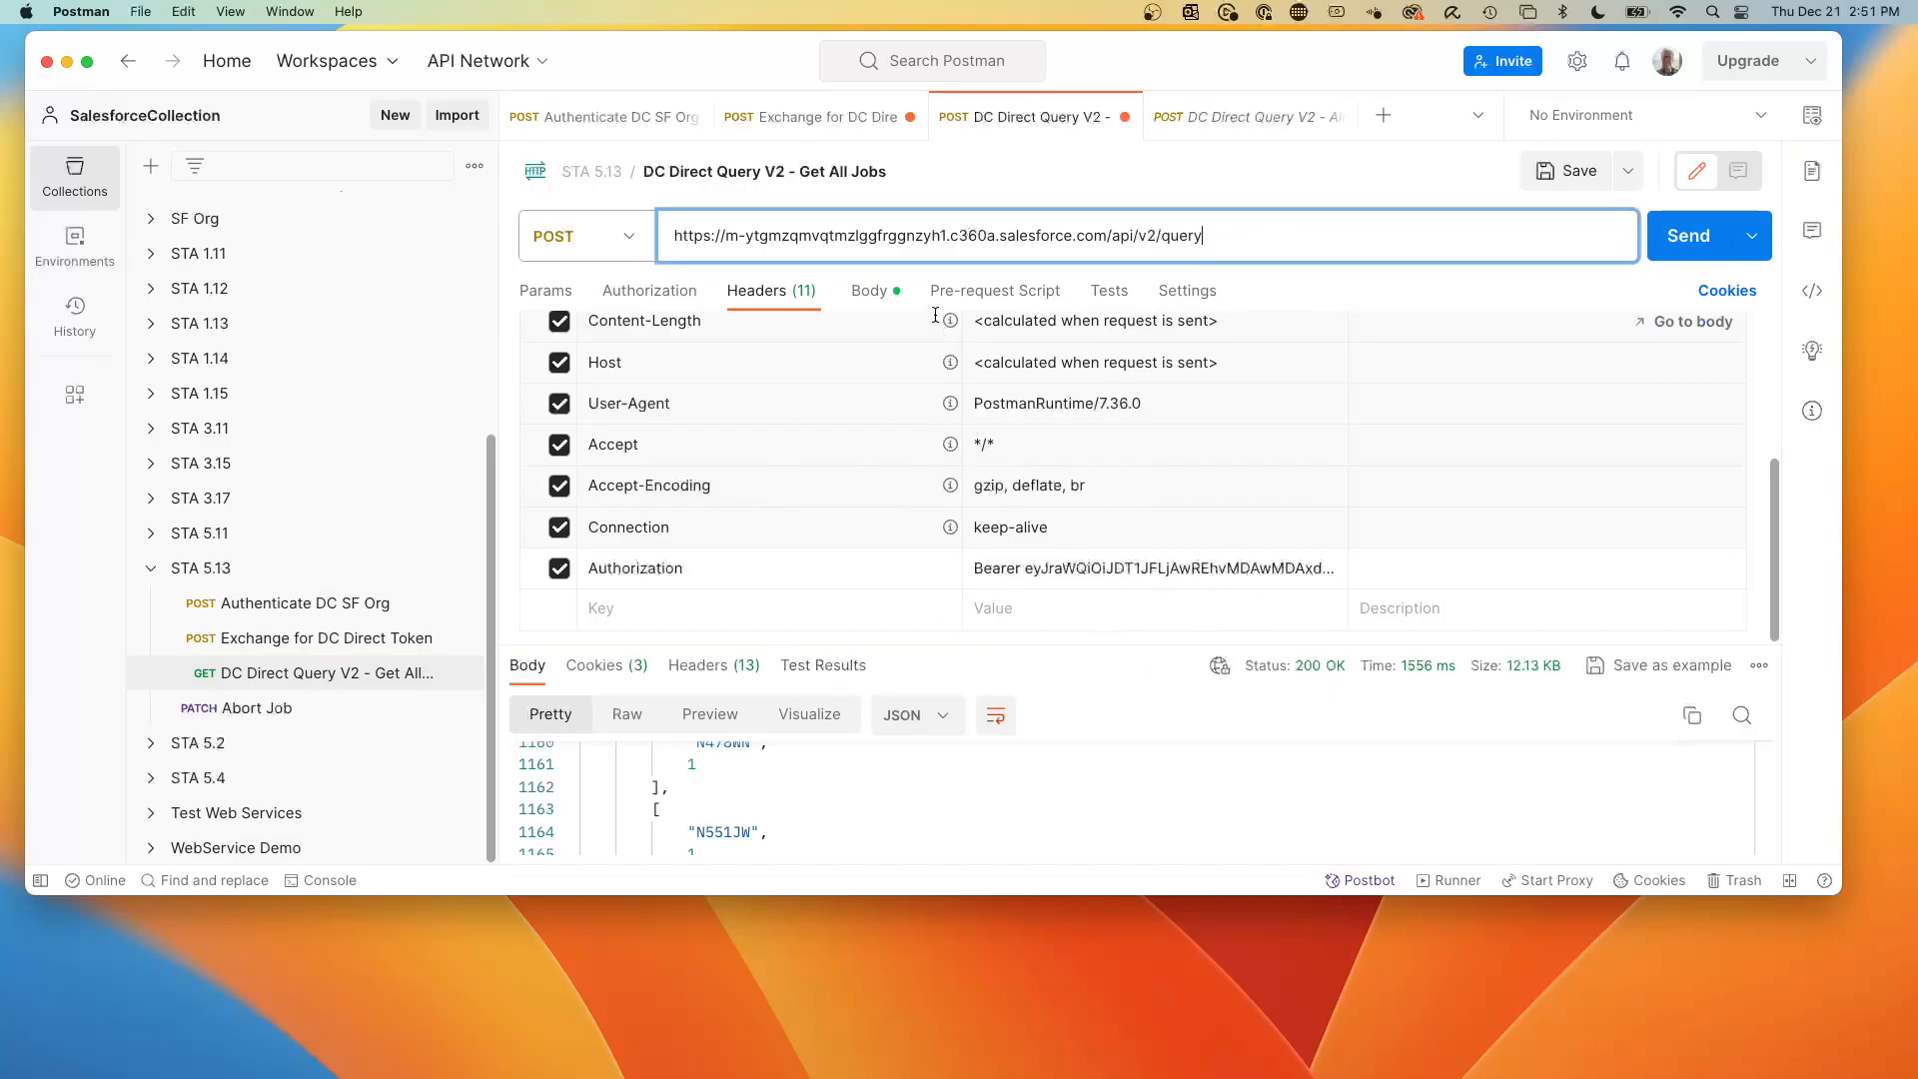
pyautogui.click(869, 291)
pyautogui.moveTo(680, 405); pyautogui.dragTo(1686, 436)
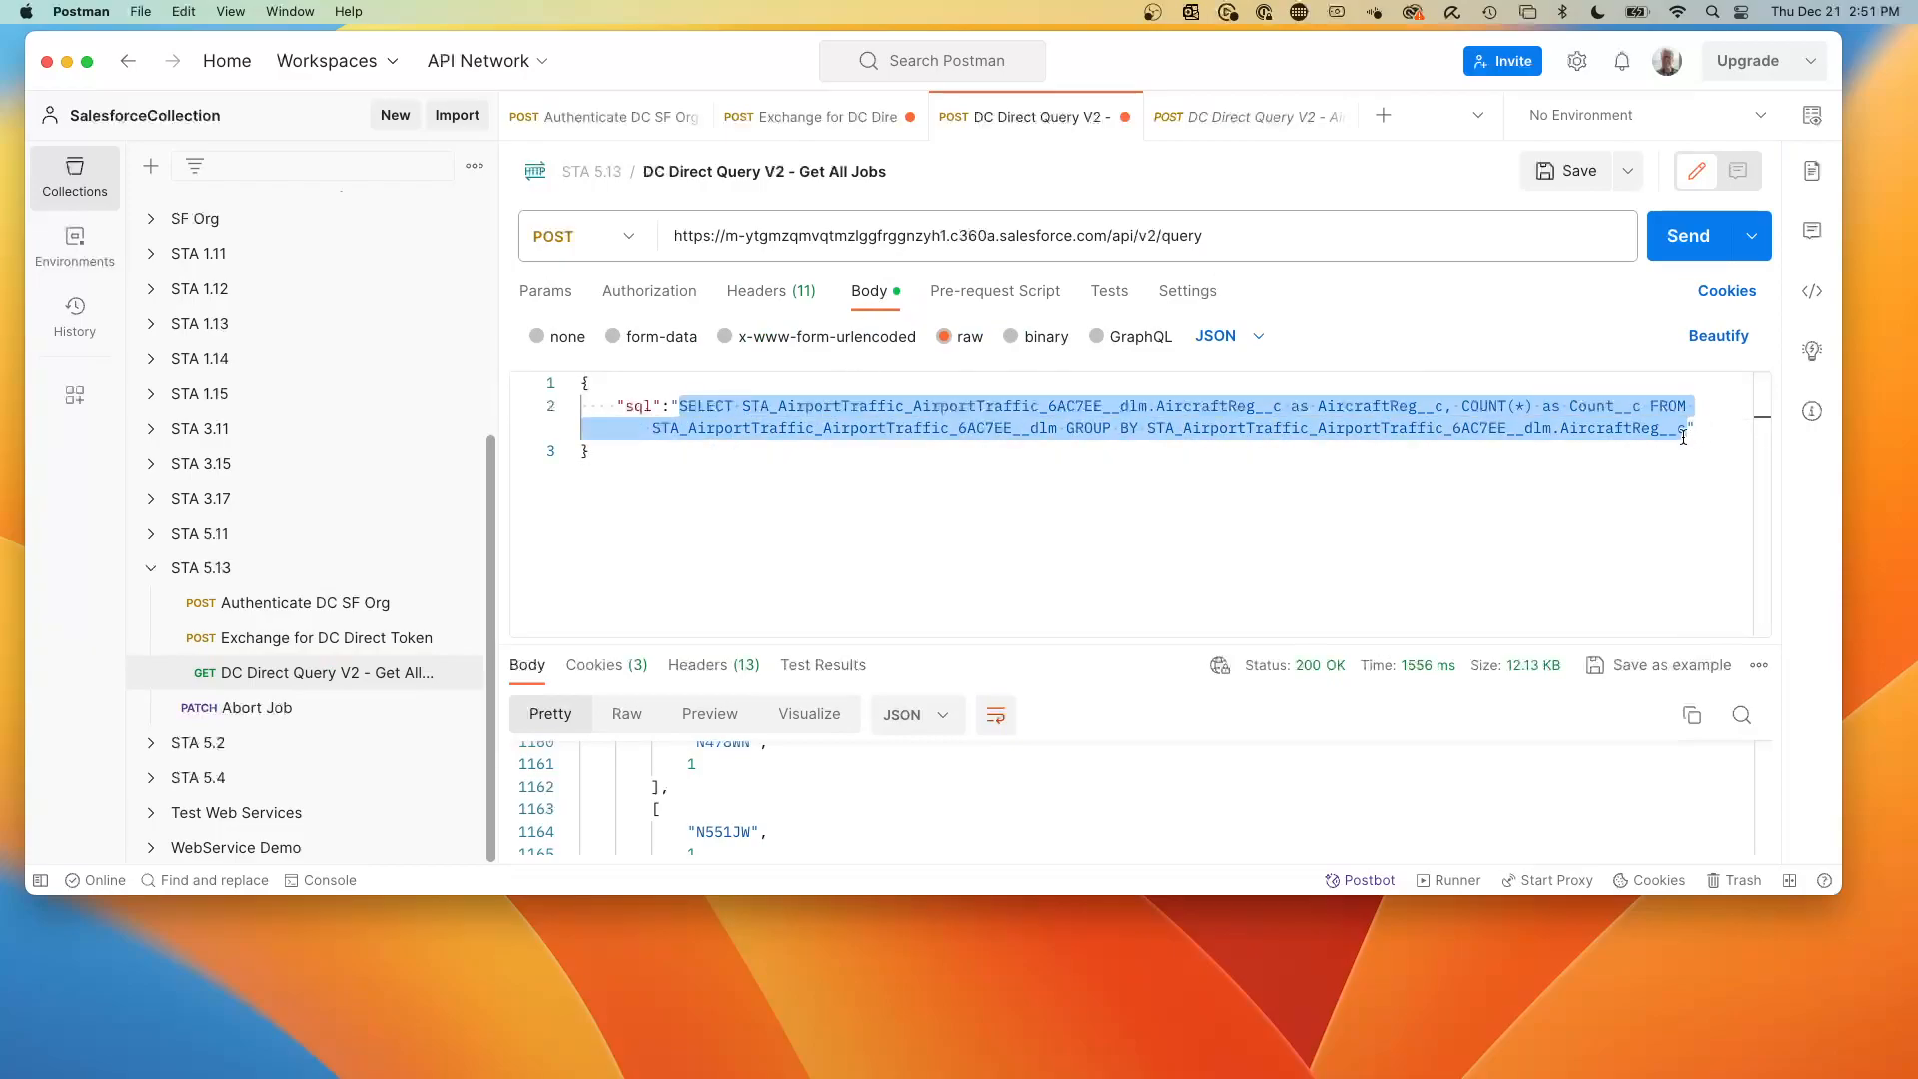
pyautogui.press('super+v')
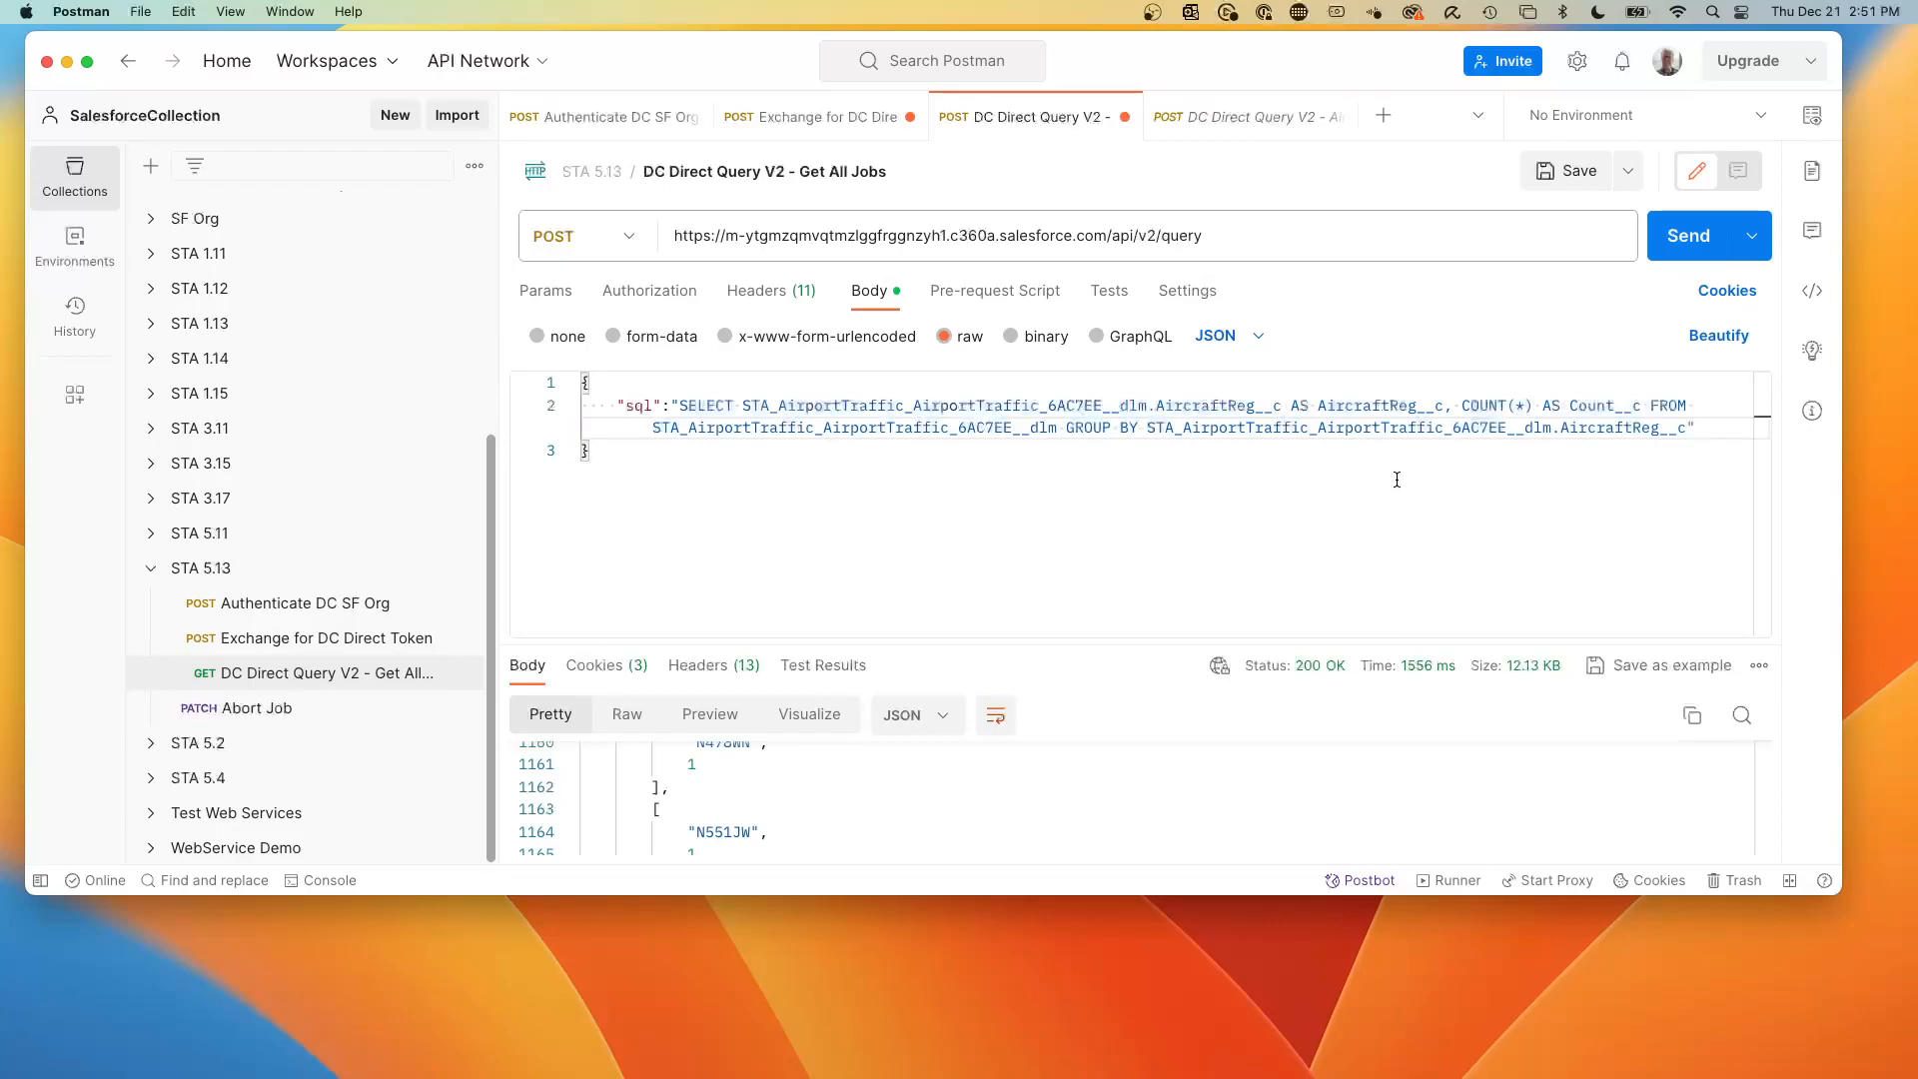
pyautogui.click(1678, 239)
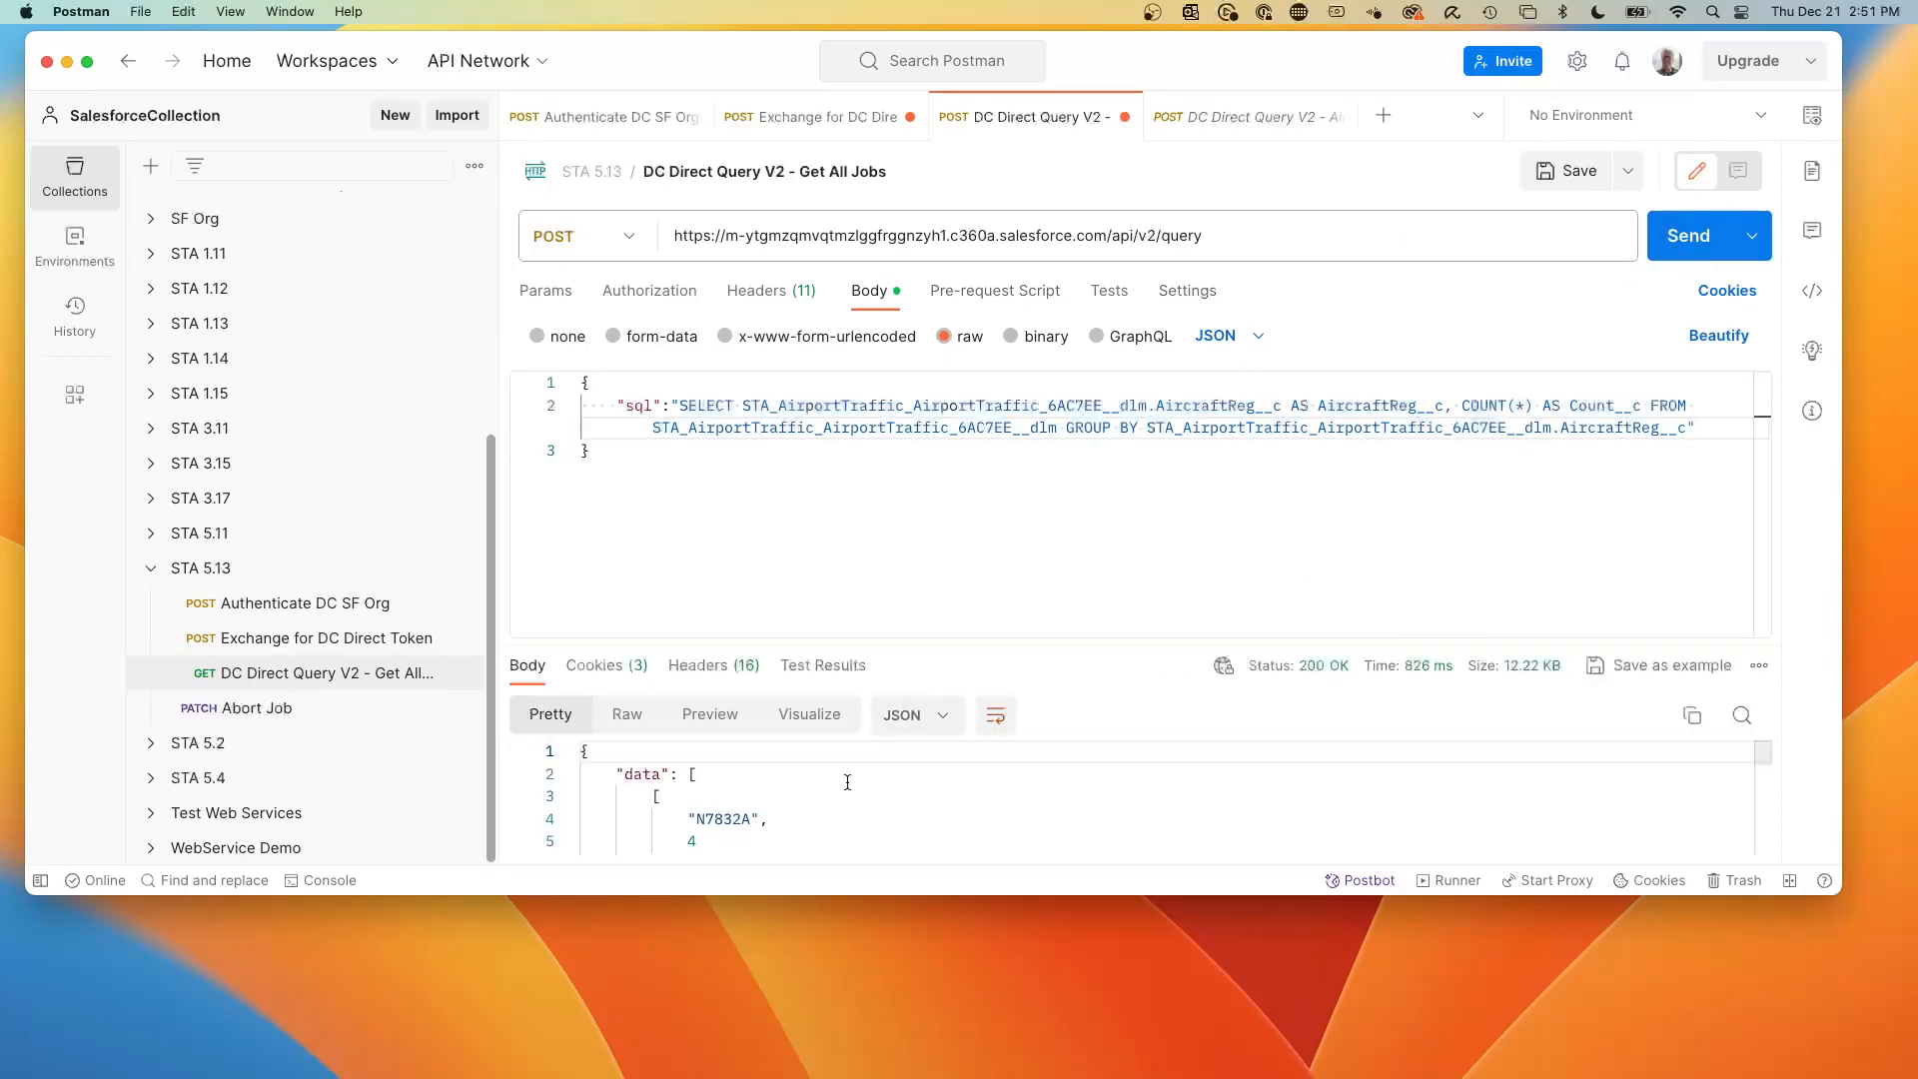
# Enlarge the response area and examine the aircraft registrations and their counts in the returned JSON data.
pyautogui.scroll(-3, 827, 800)
pyautogui.moveTo(946, 646); pyautogui.dragTo(946, 446)
pyautogui.scroll(2, 839, 686)
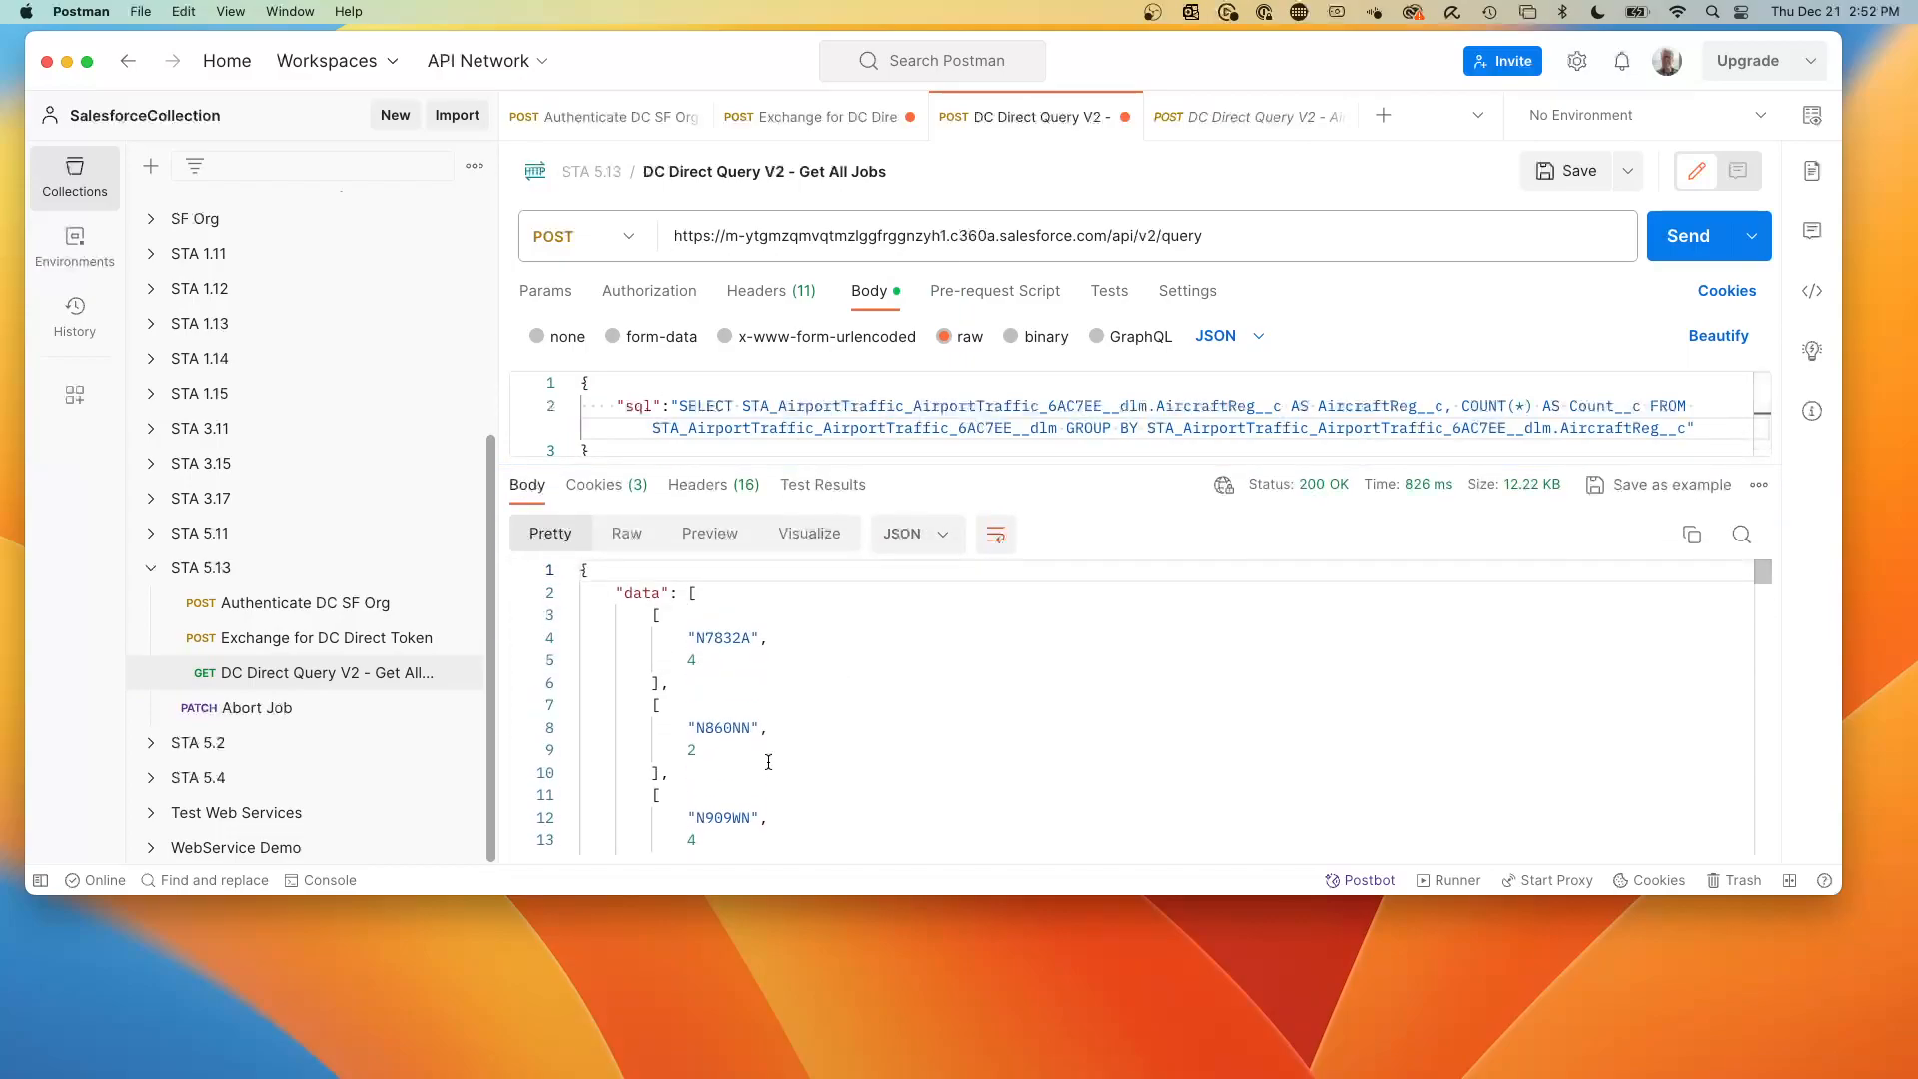
pyautogui.scroll(-3, 768, 762)
pyautogui.scroll(-1, 768, 763)
pyautogui.scroll(-5, 768, 762)
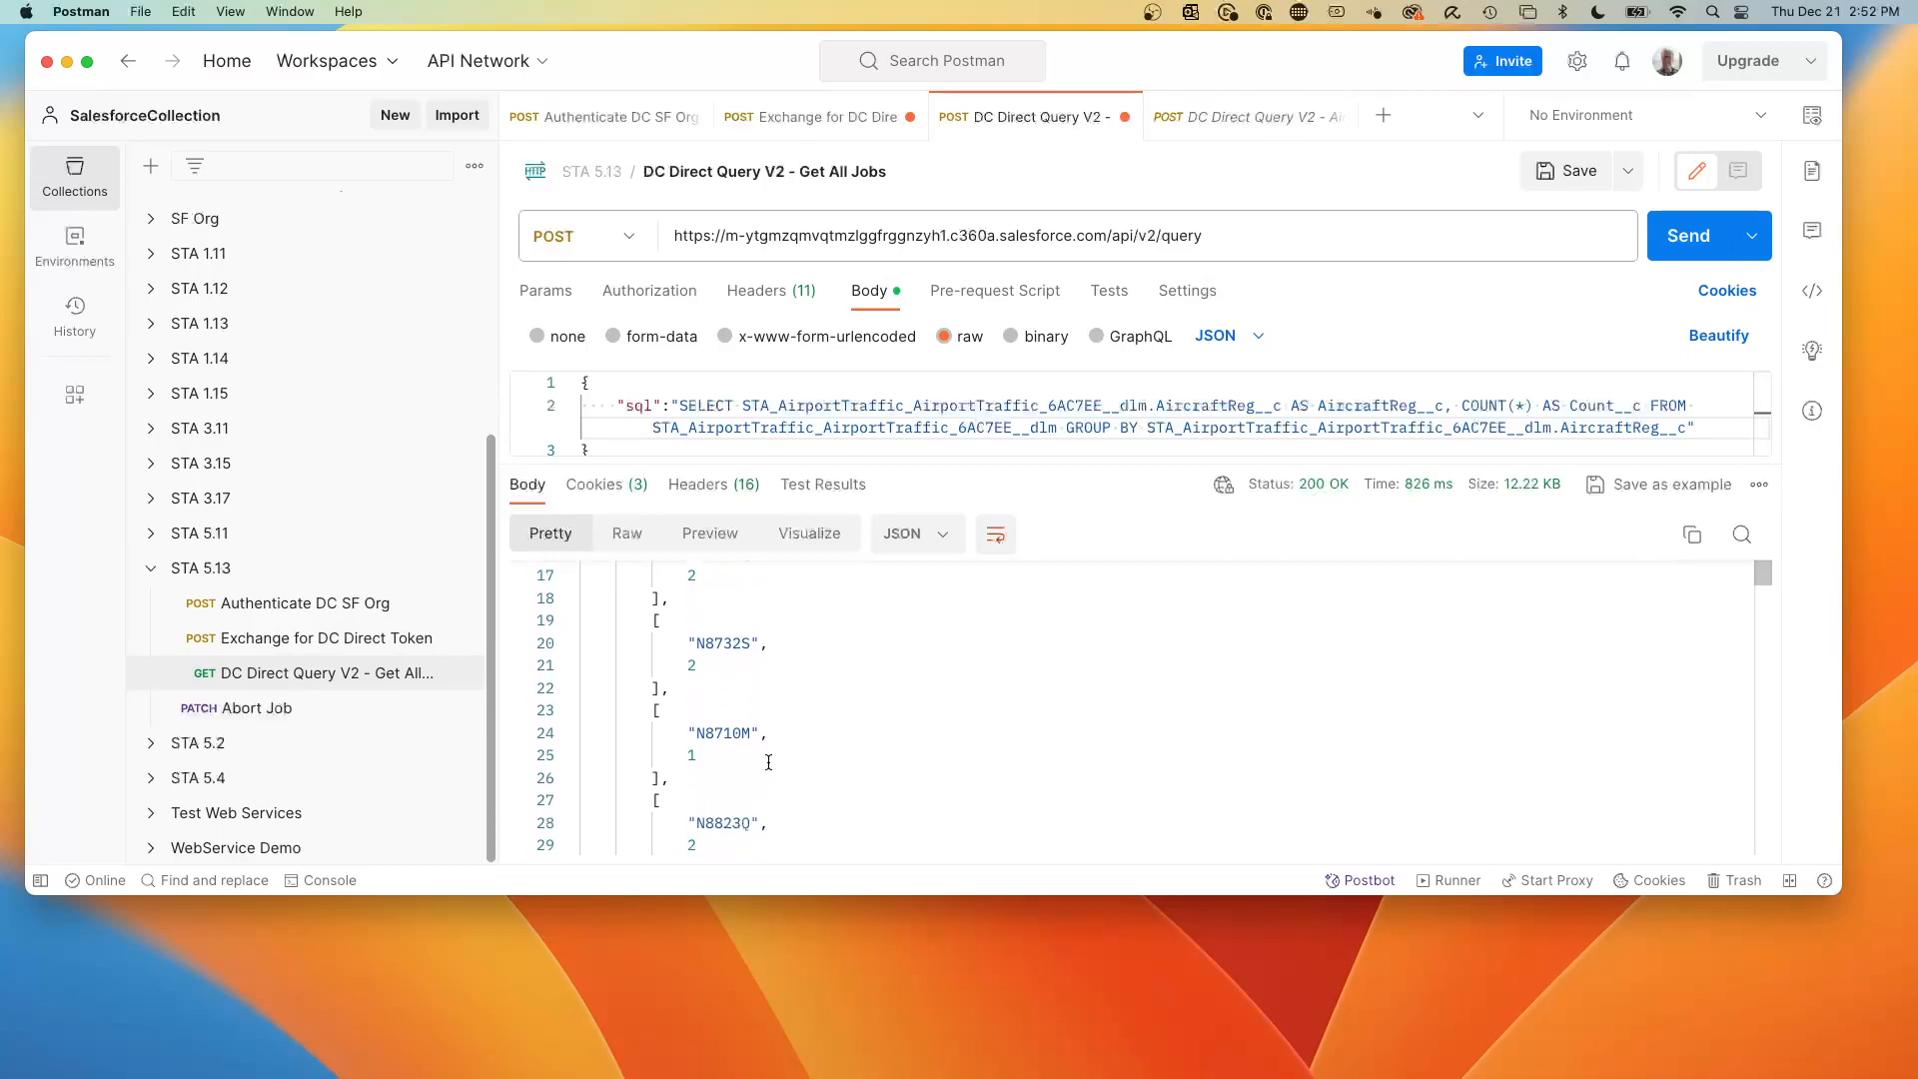
pyautogui.scroll(-4, 769, 763)
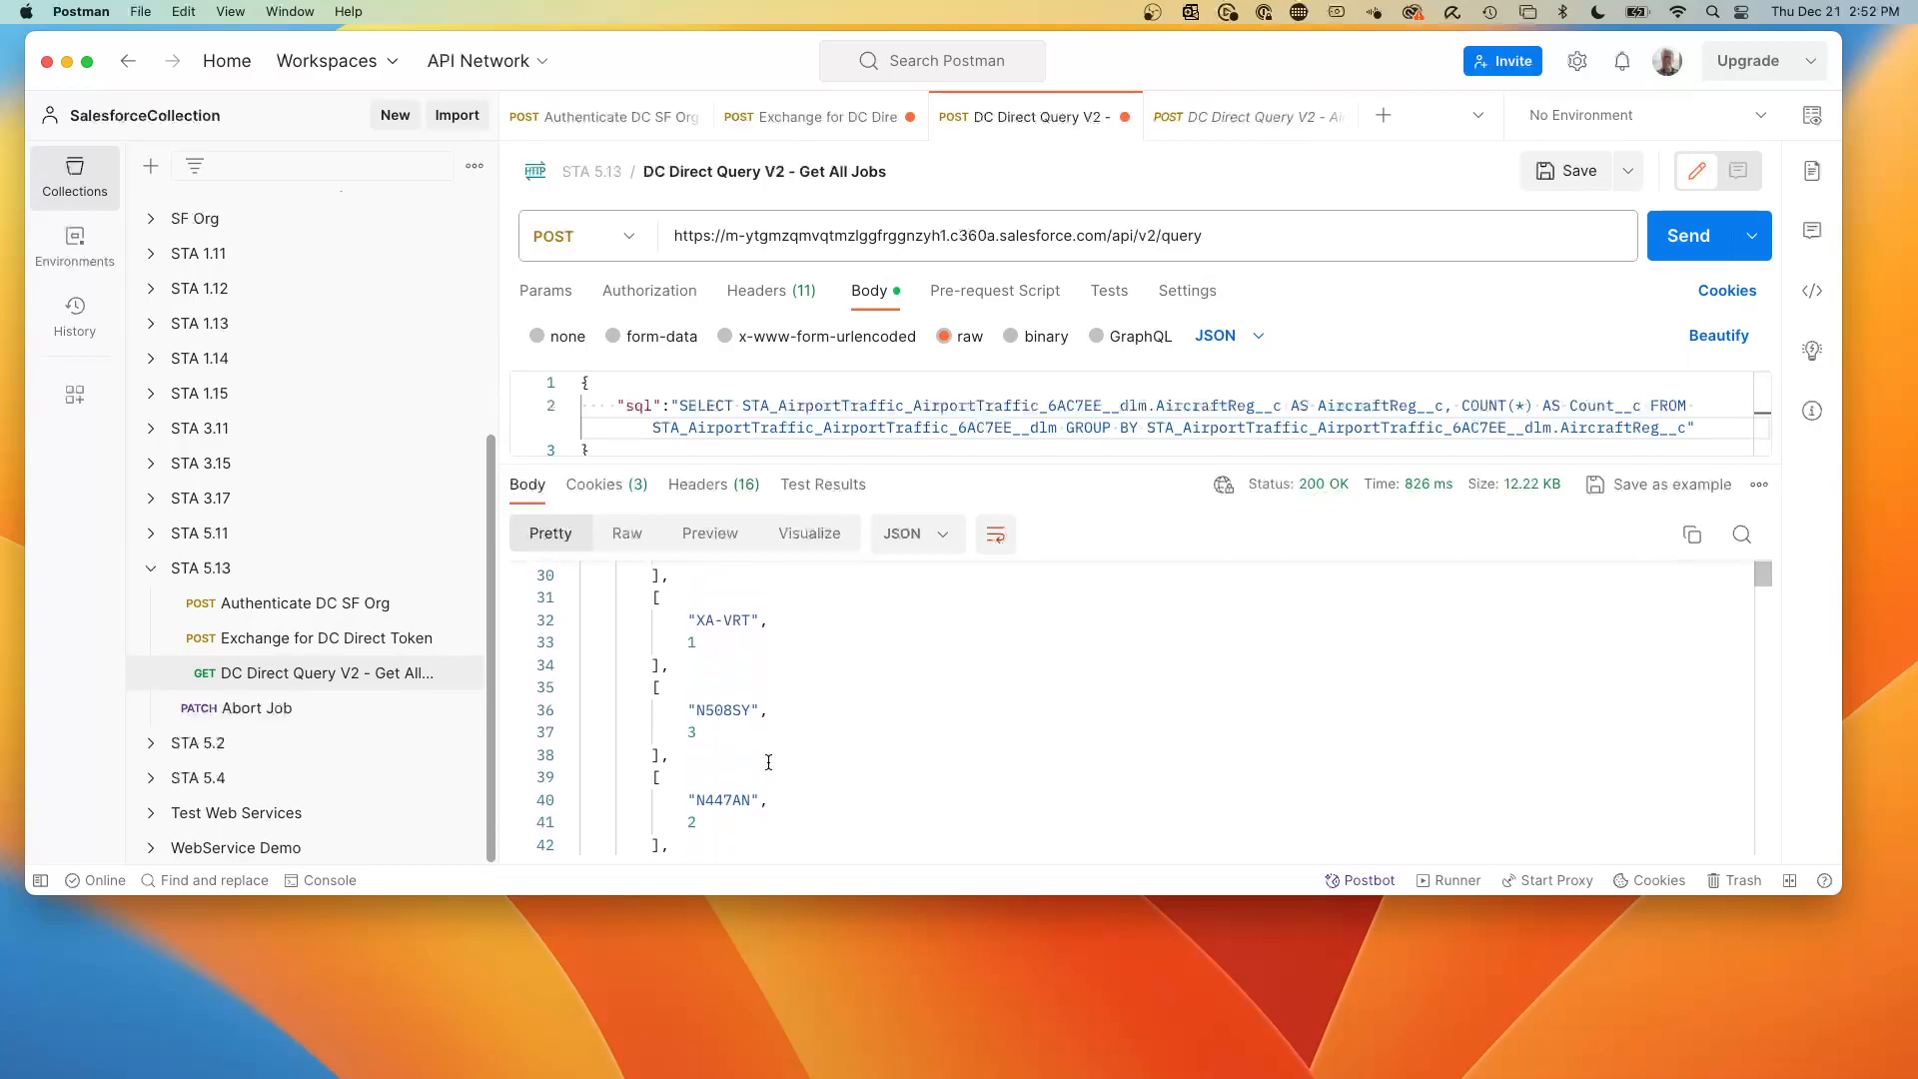
pyautogui.scroll(12, 768, 763)
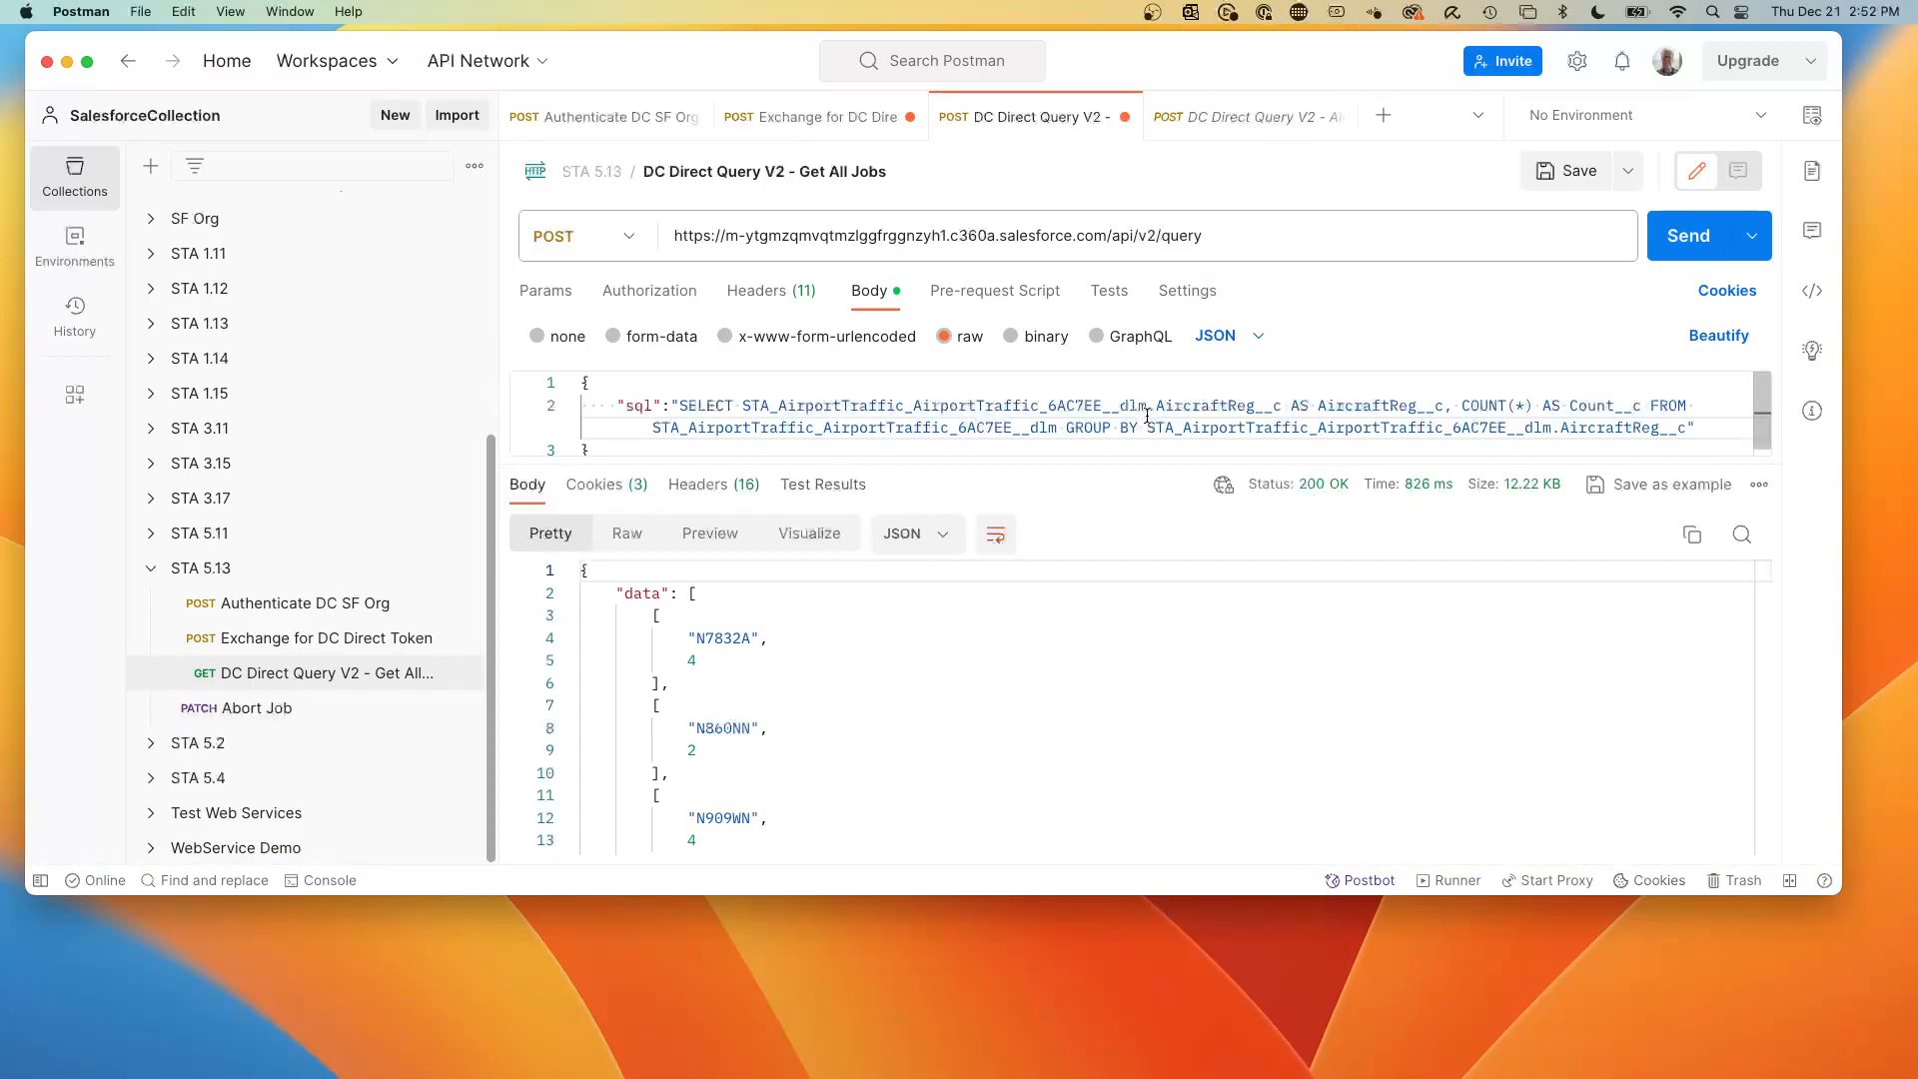
pyautogui.hotkey('ctrl', 'Up')
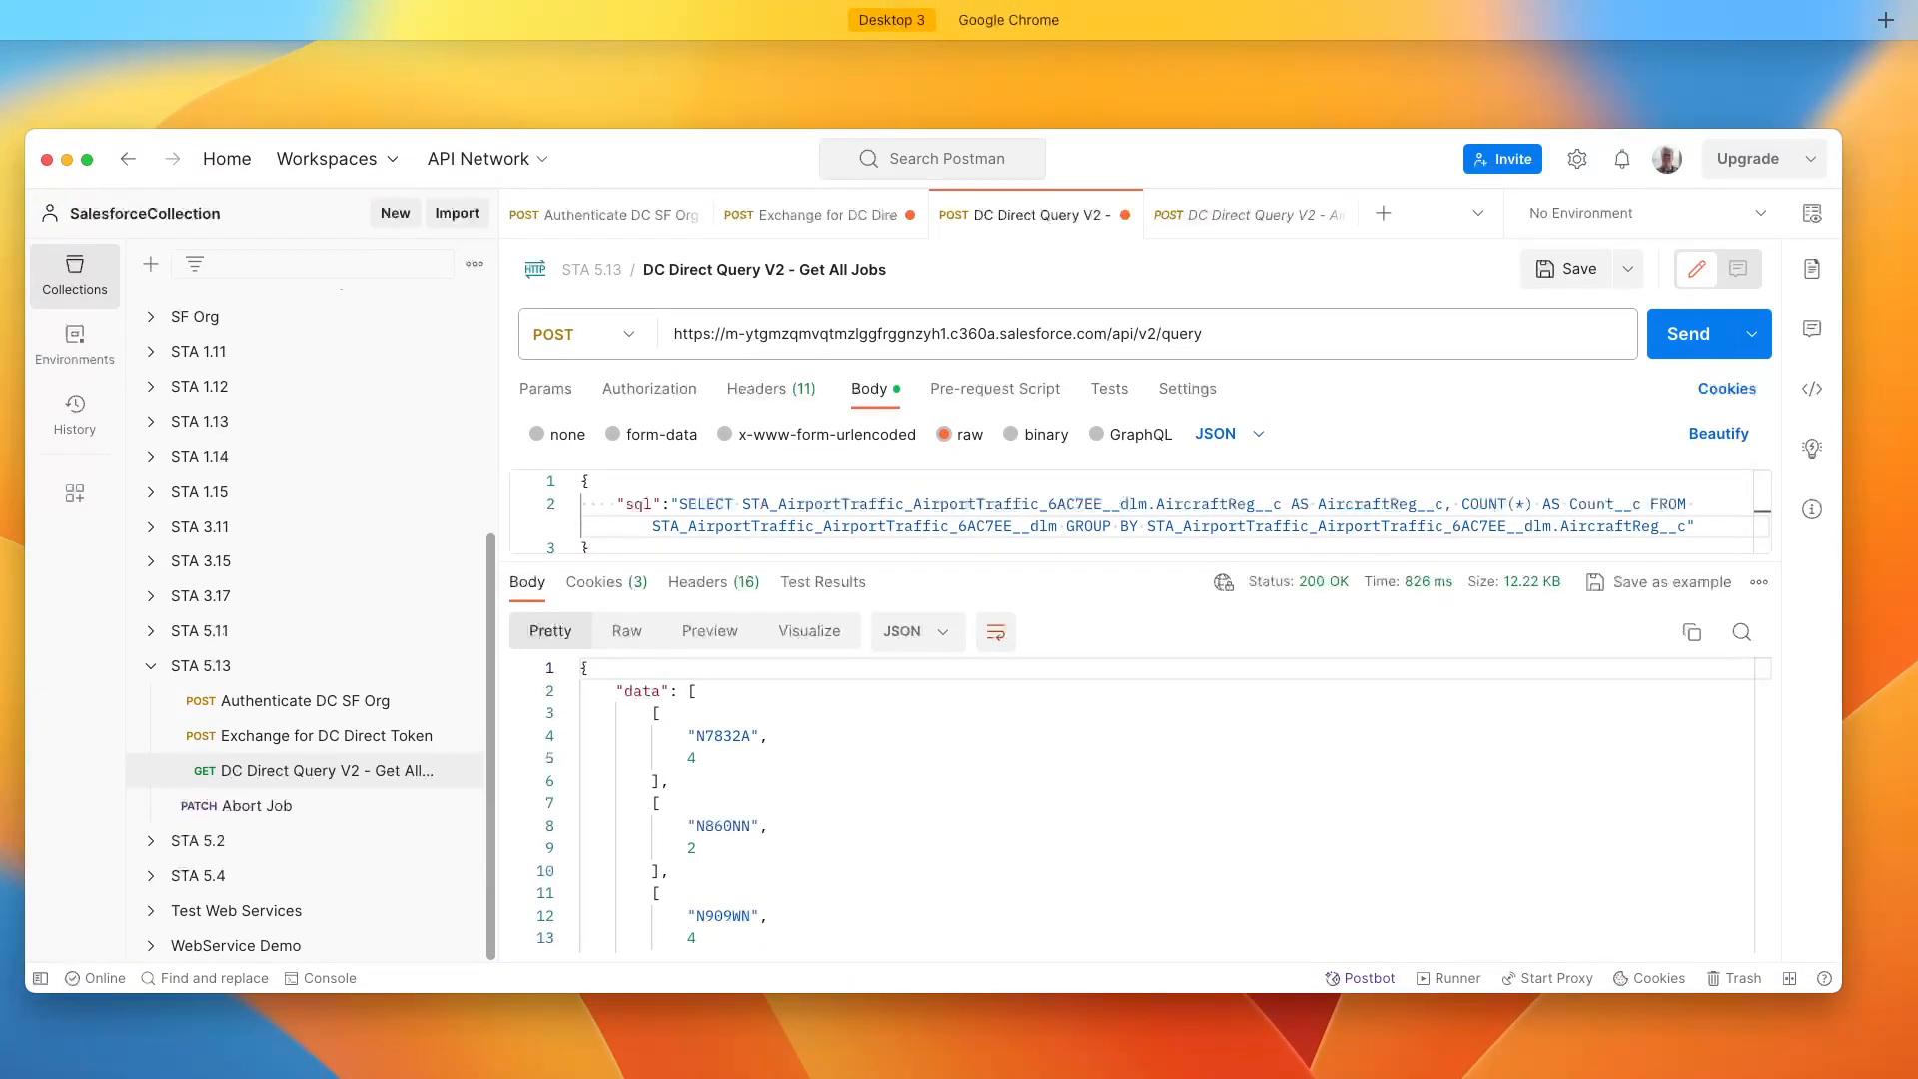
pyautogui.hotkey('ctrl', 'Up')
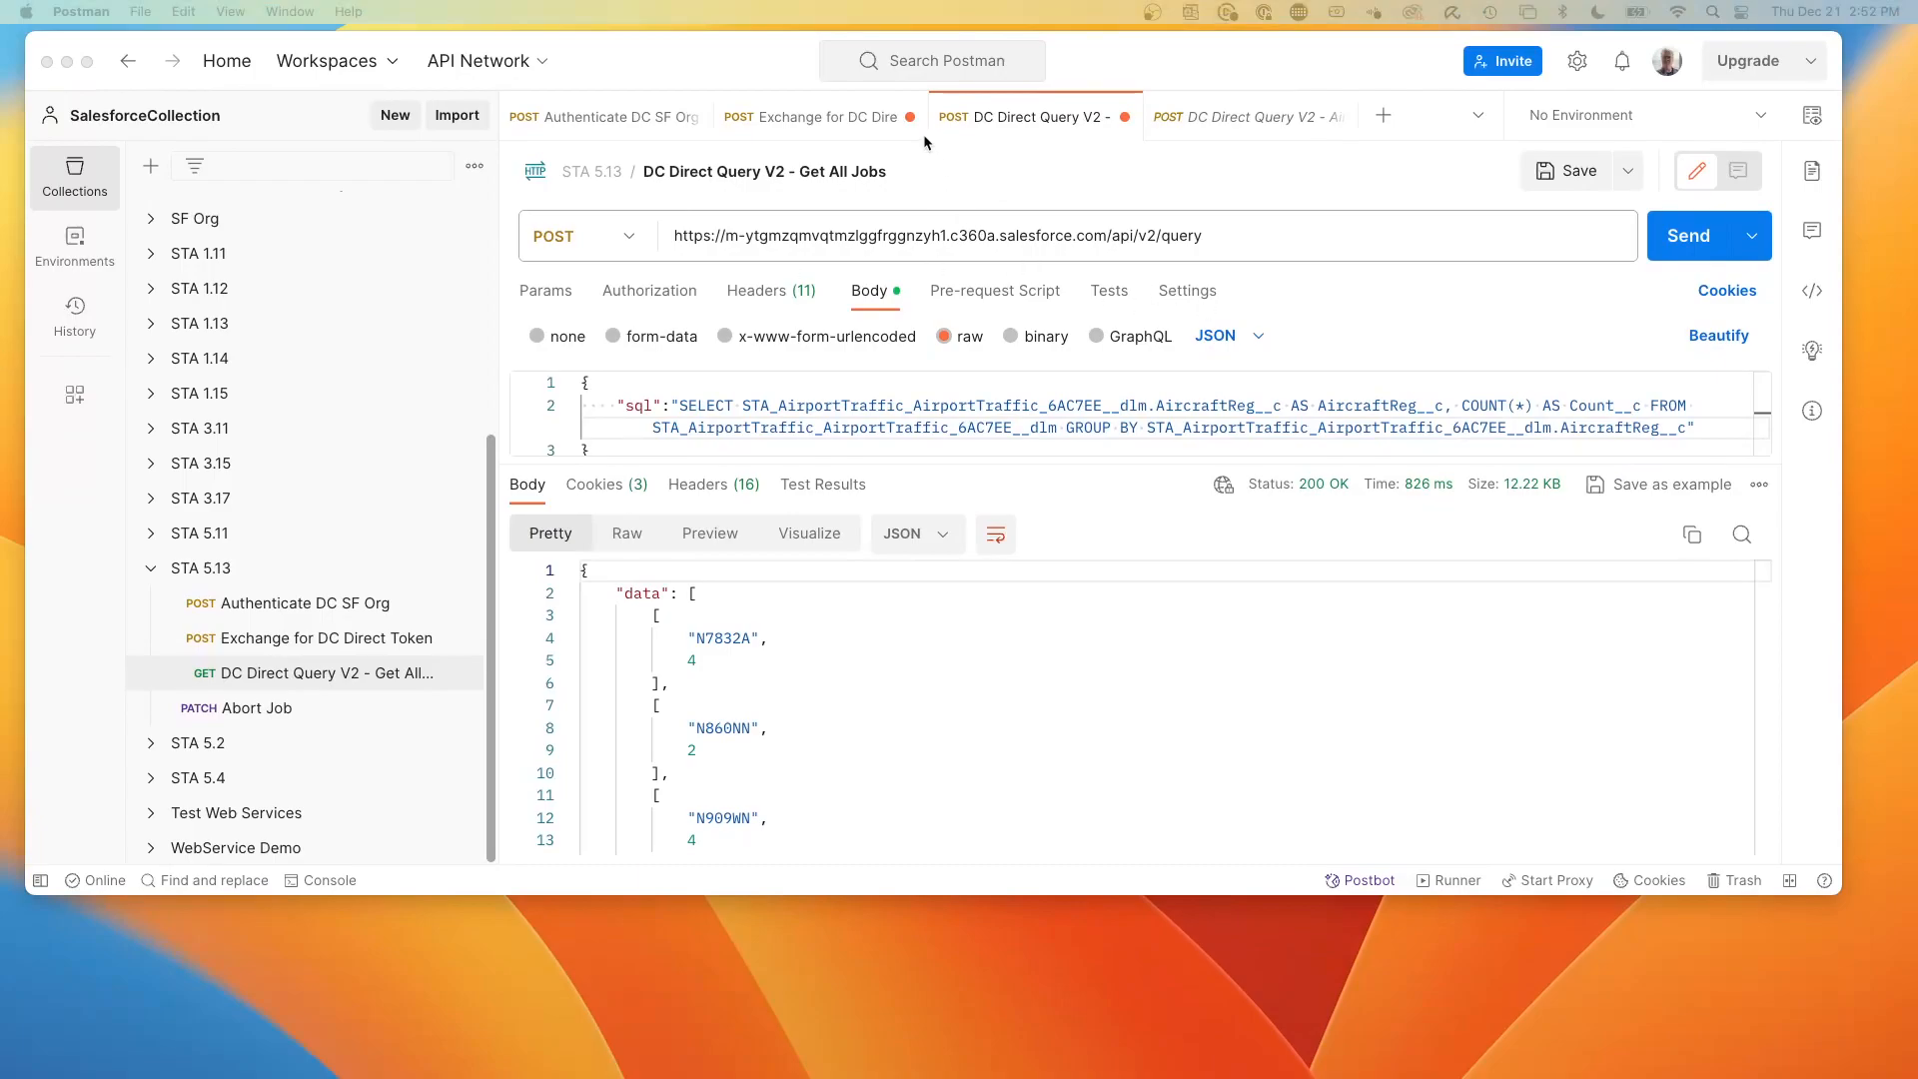
# Examine the aircraft registration field and the COUNT(*) AS Count__c part of the SQL in the request body.
pyautogui.click(839, 416)
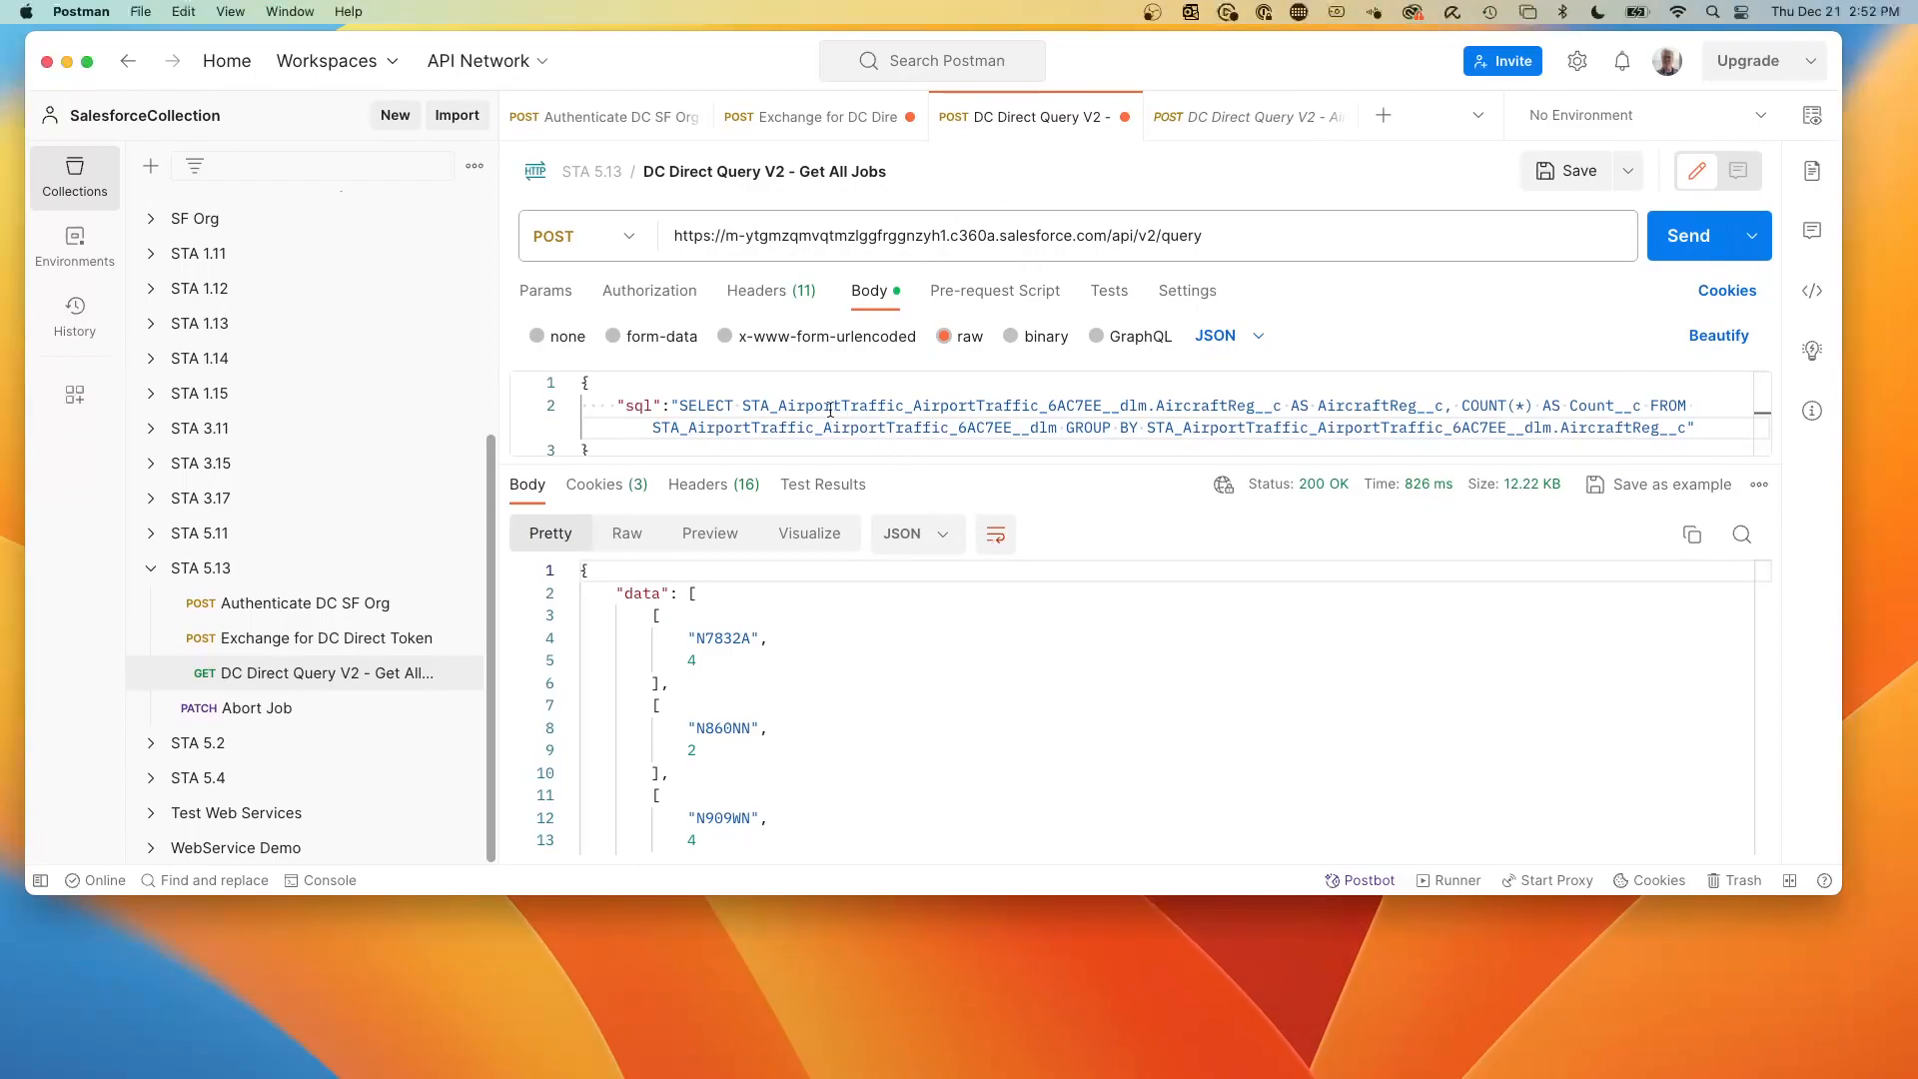
pyautogui.moveTo(744, 403); pyautogui.dragTo(1289, 405)
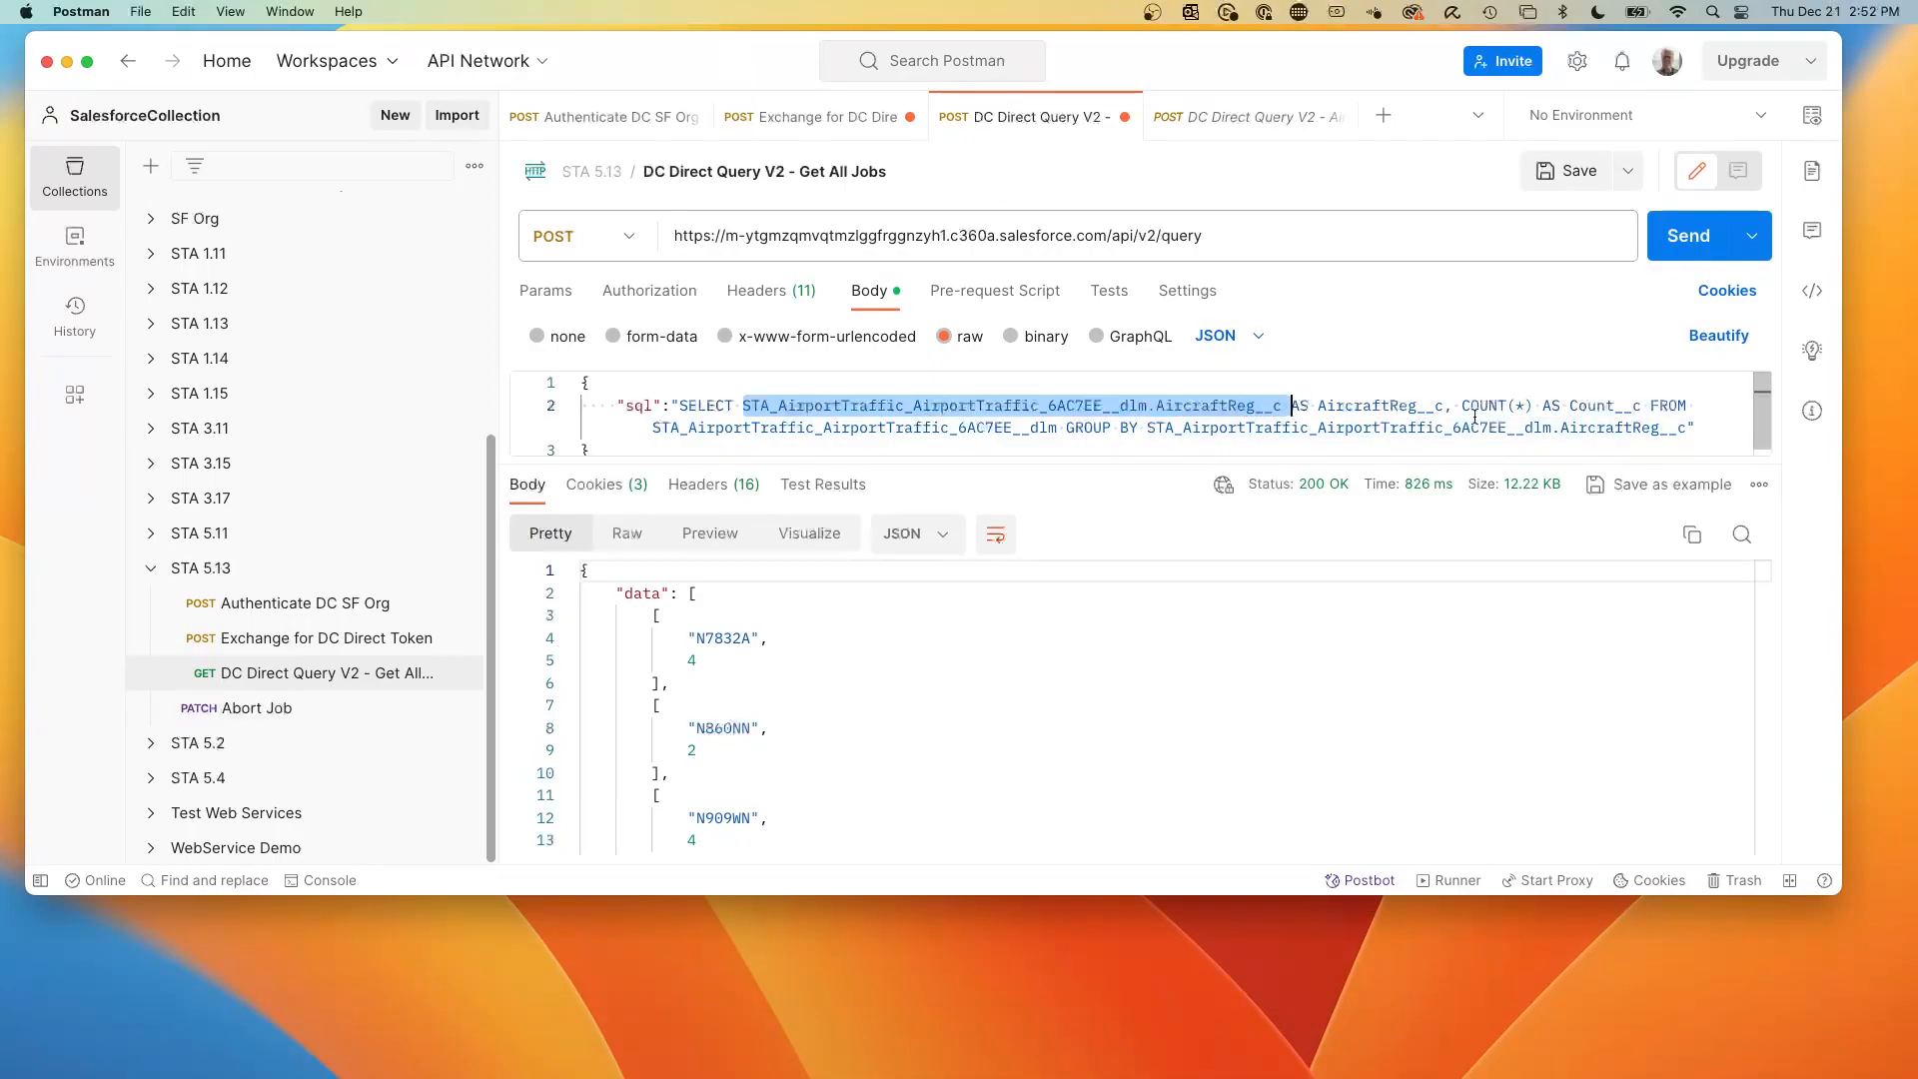
pyautogui.moveTo(1469, 406); pyautogui.dragTo(1650, 398)
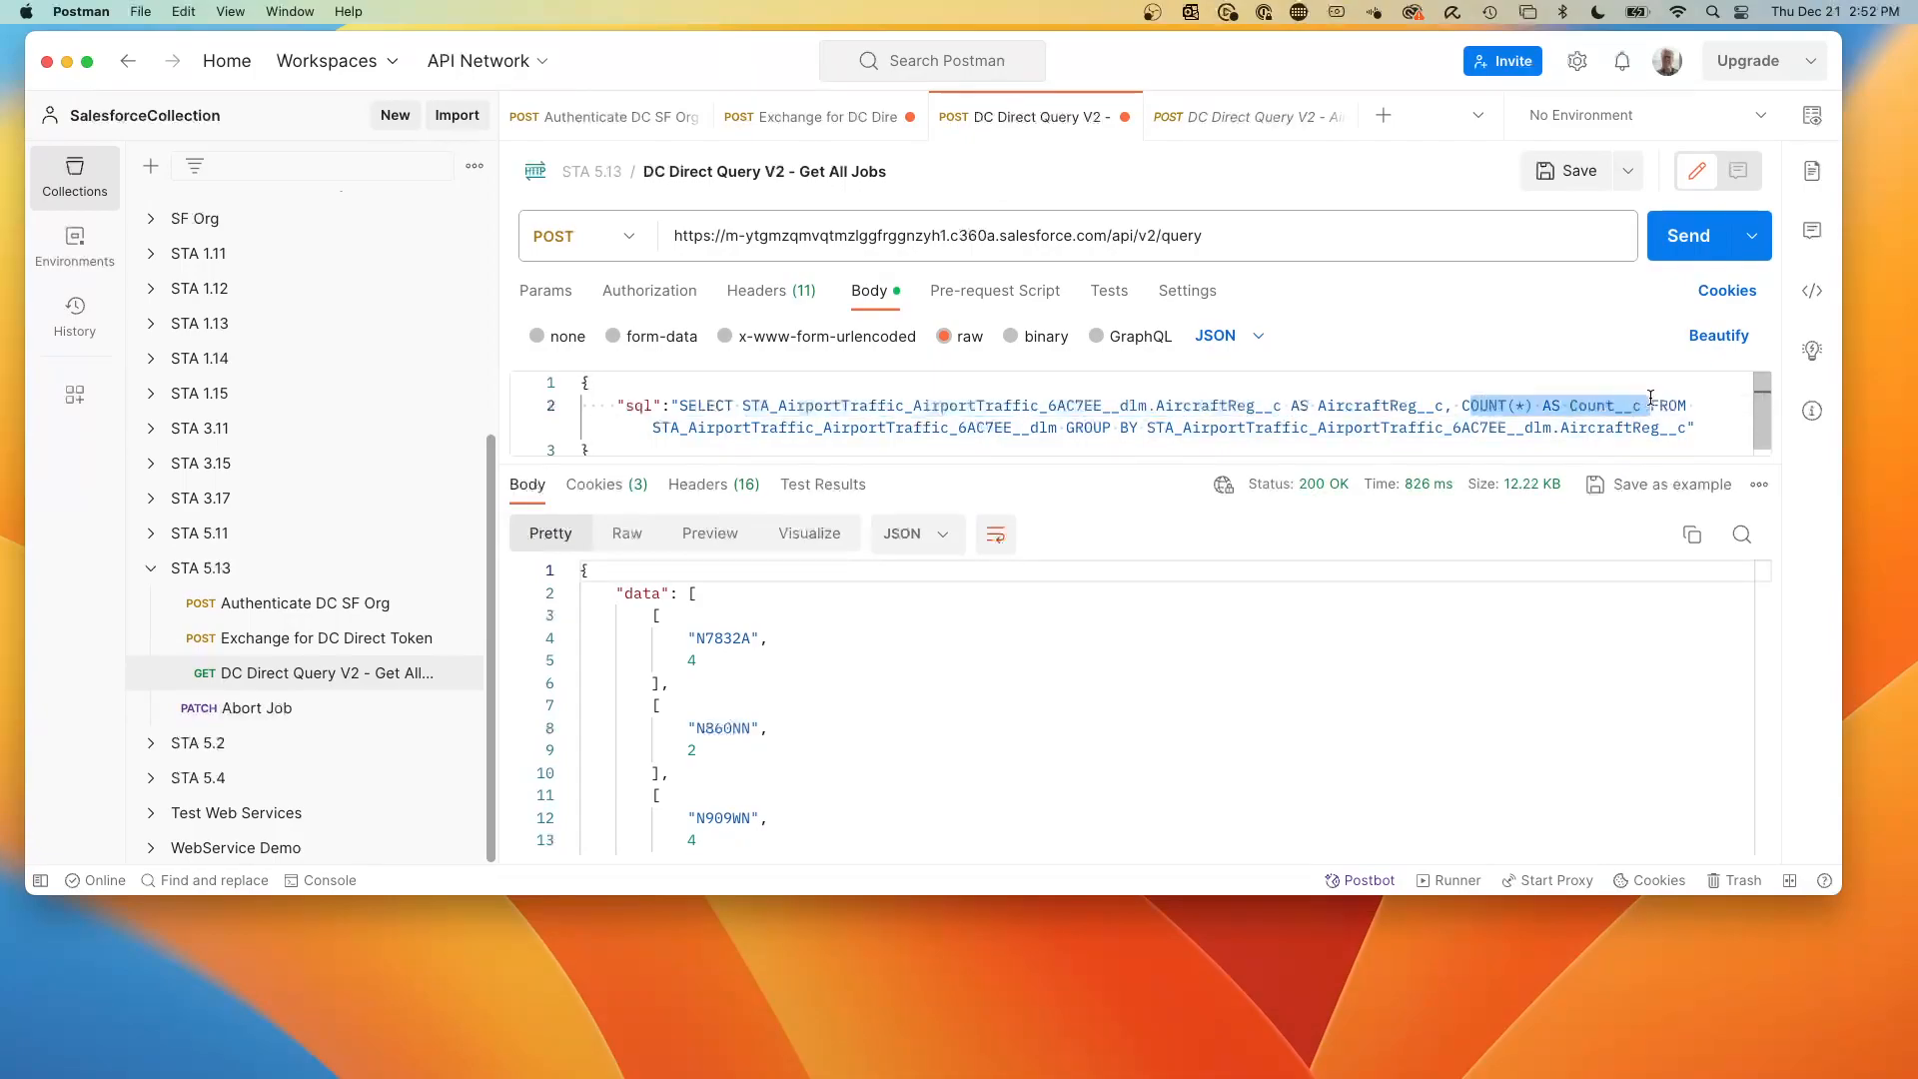
# Switch back to Data Cloud in Chrome and examine the AircraftReg__c alias in the Demo1 insight's expression.
pyautogui.hotkey('ctrl', 'Up')
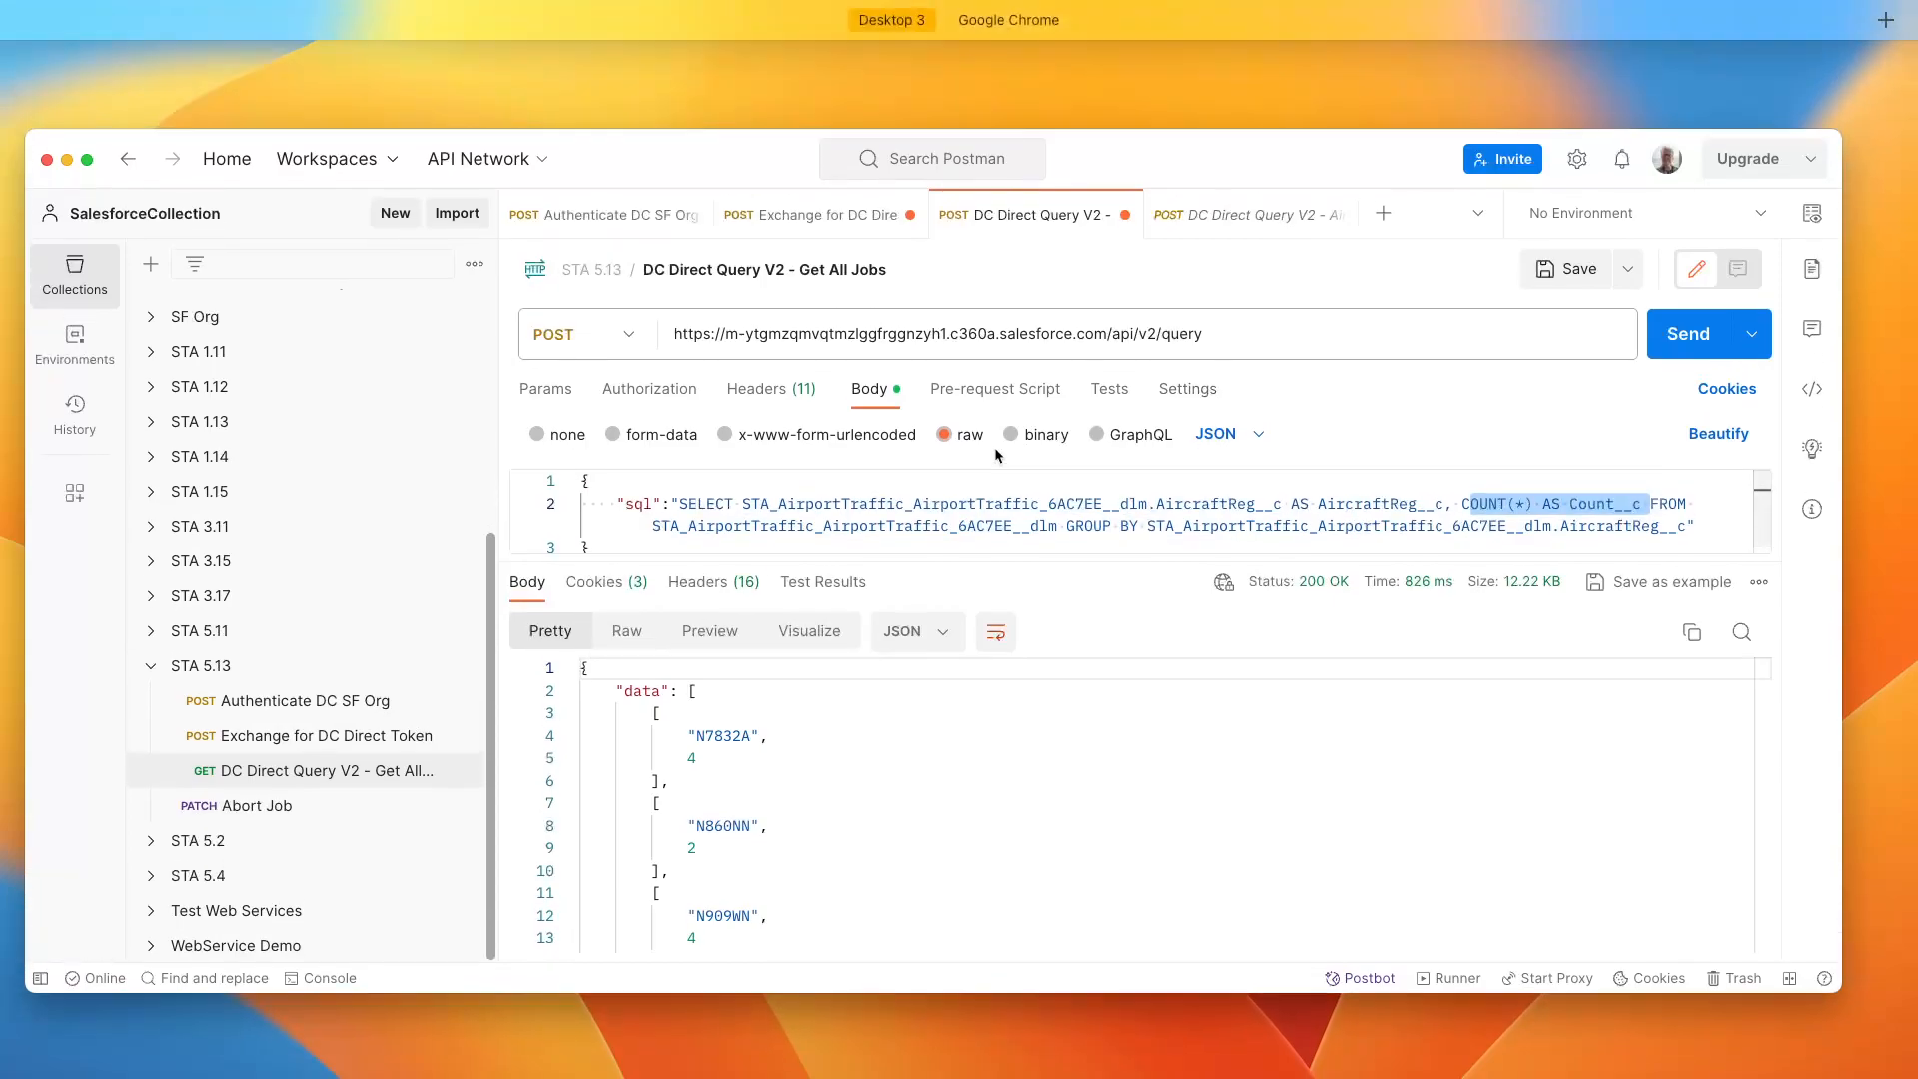
pyautogui.hotkey('ctrl', 'Up')
pyautogui.hotkey('ctrl', 'Right')
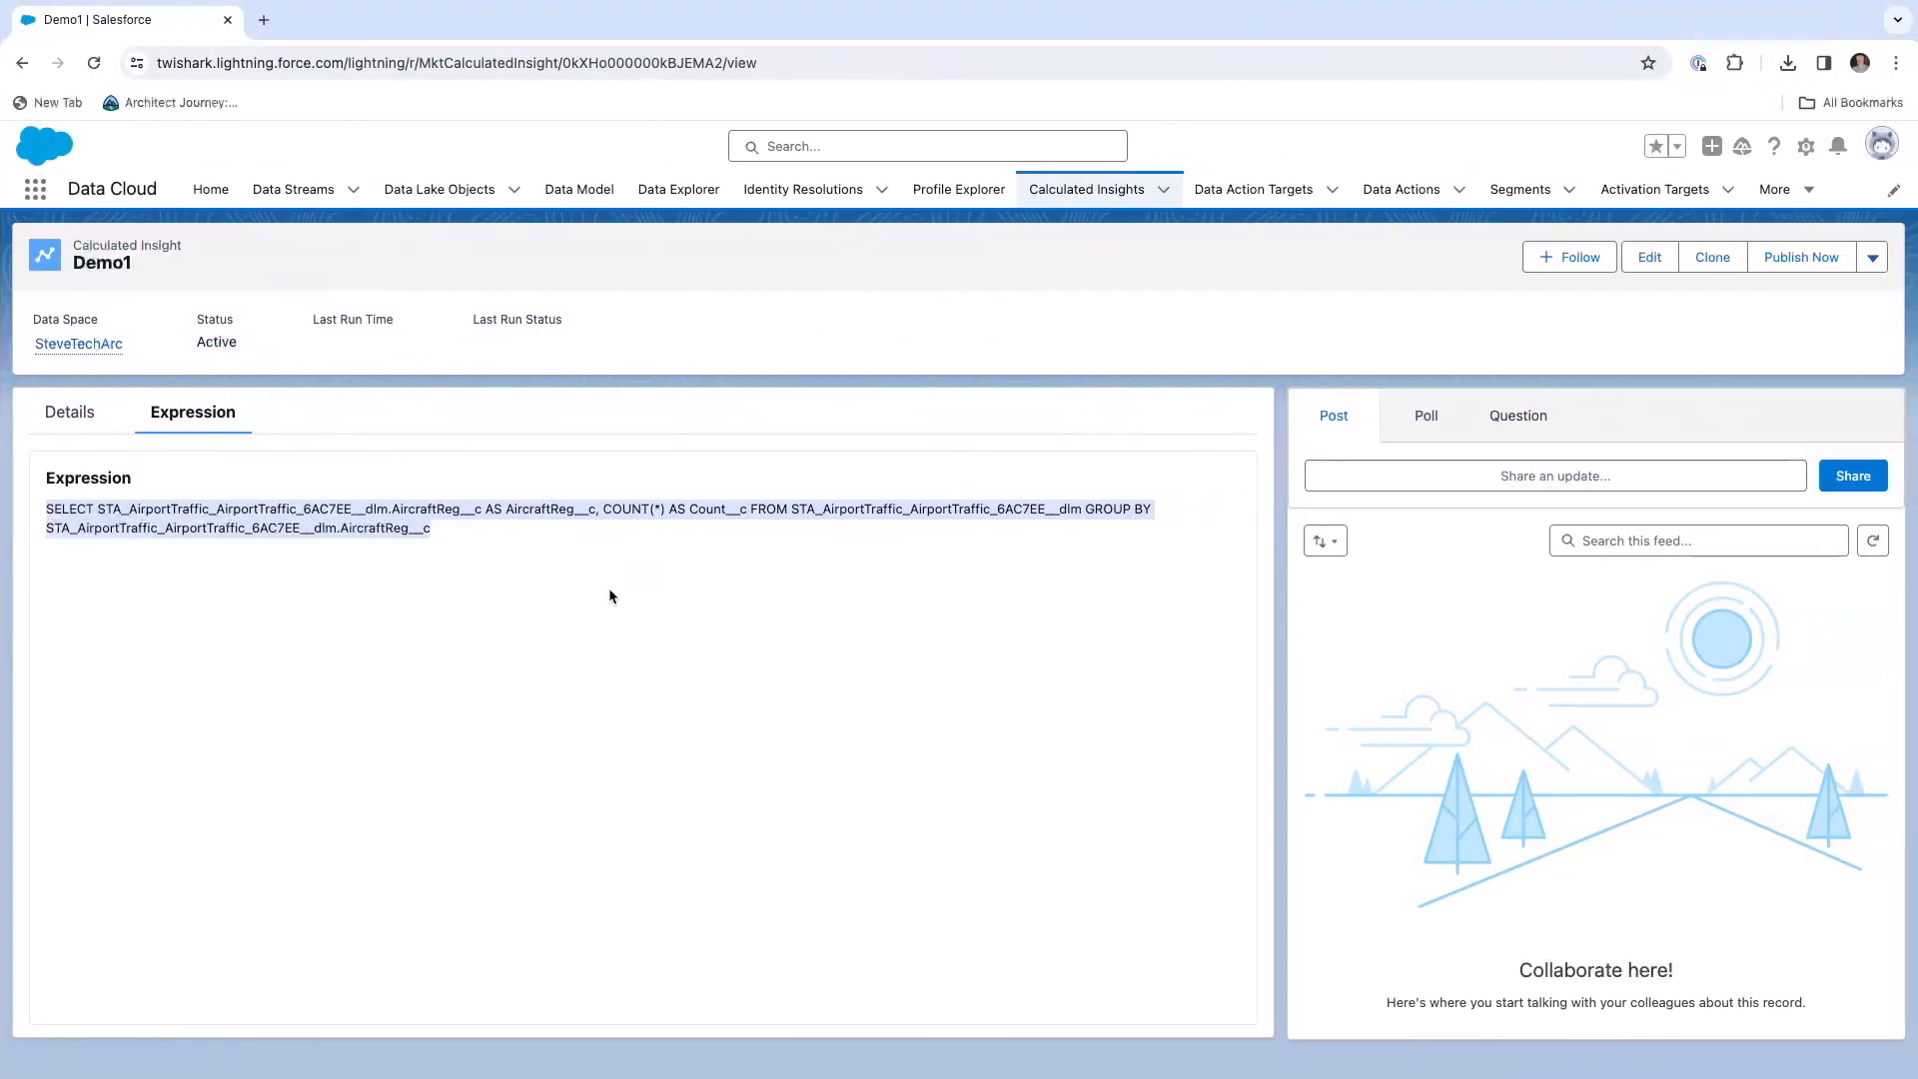
pyautogui.click(502, 592)
pyautogui.hotkey('ctrl', 'Up')
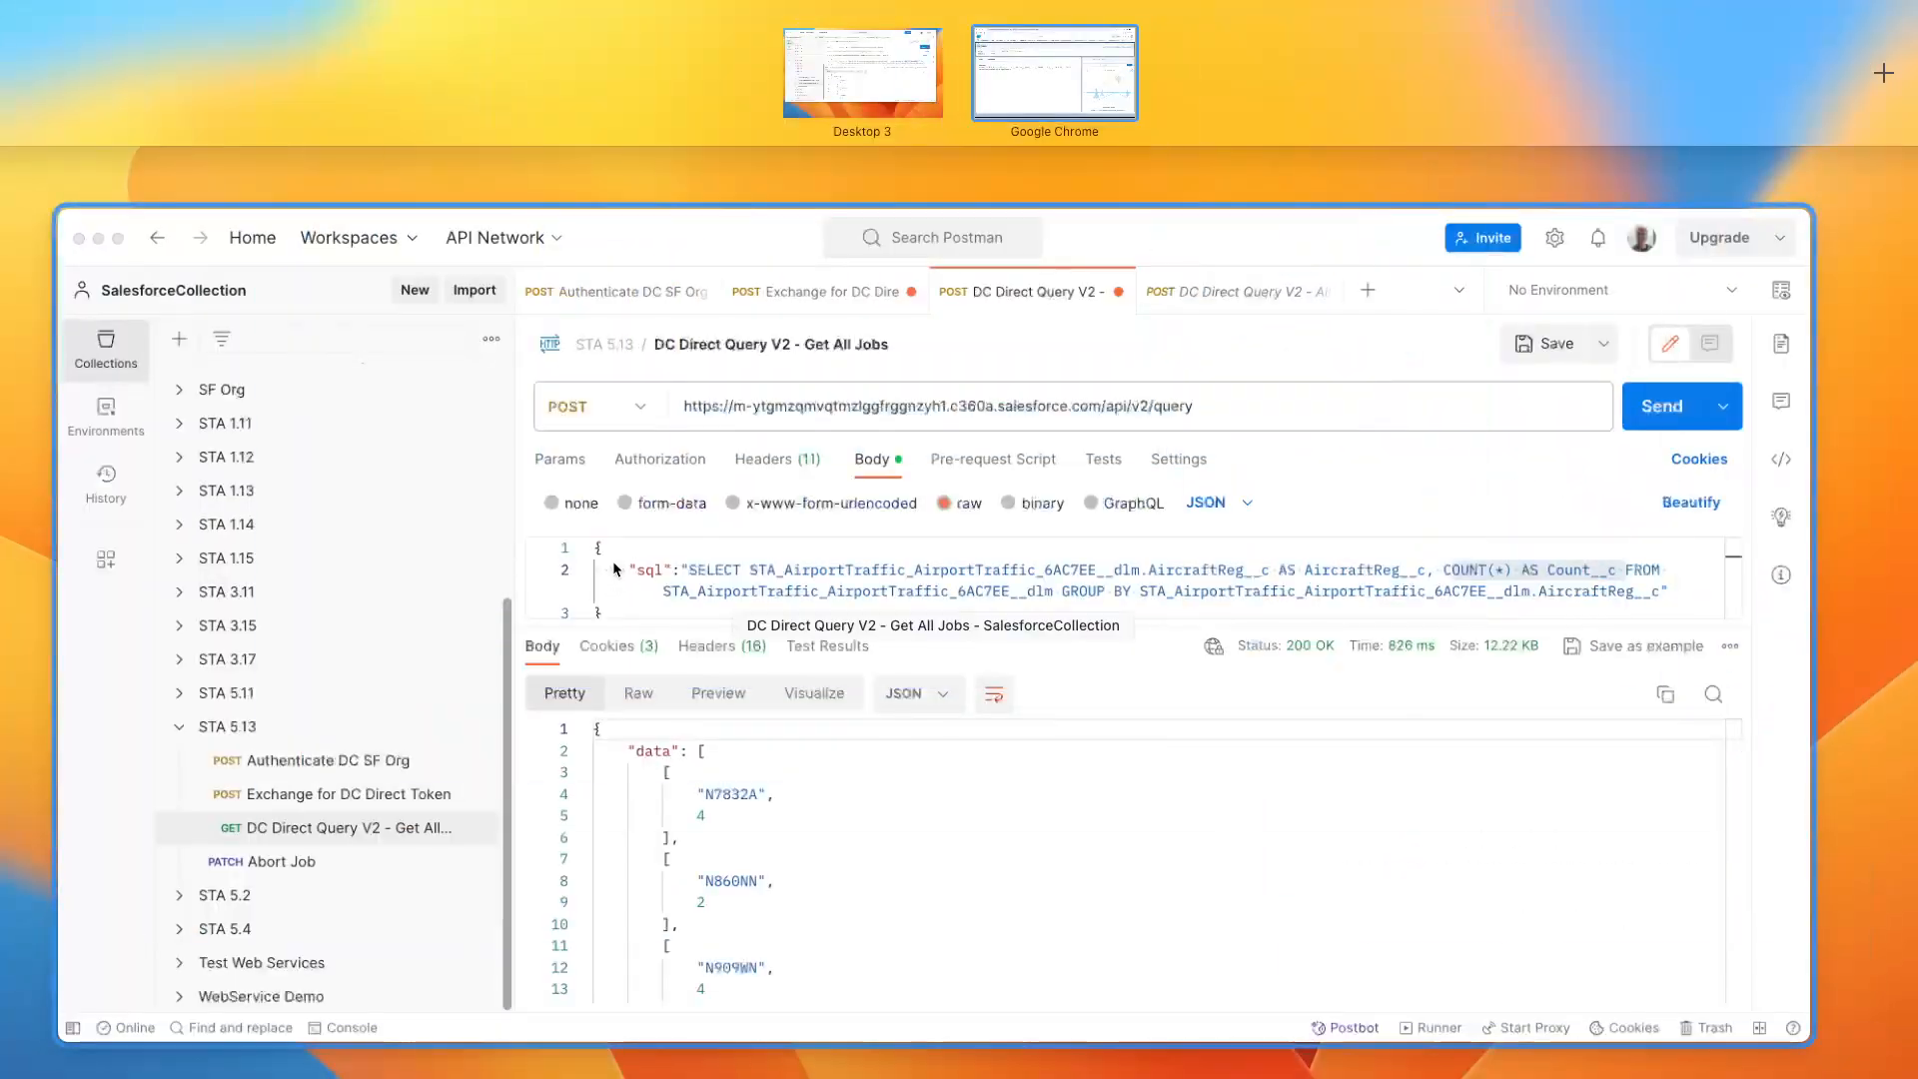
pyautogui.click(614, 560)
pyautogui.hotkey('ctrl', 'Up')
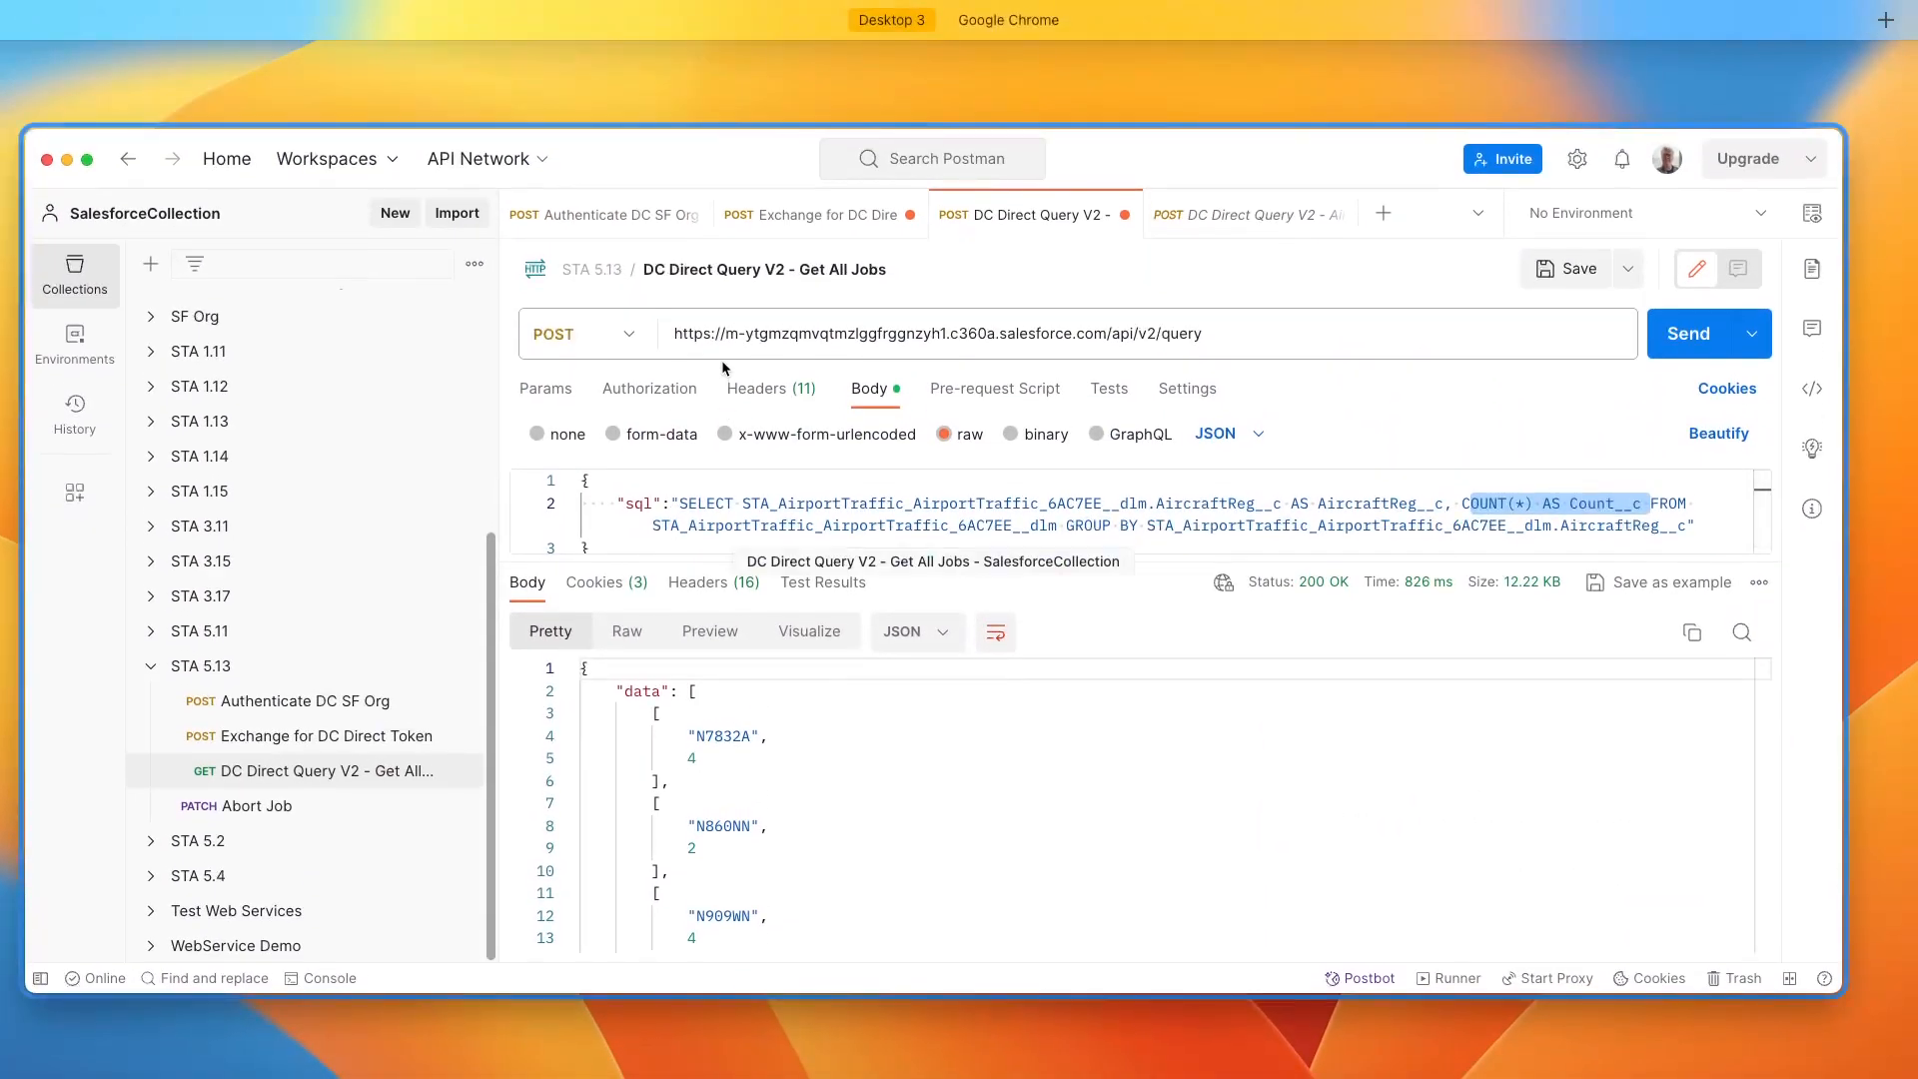
pyautogui.hotkey('ctrl', 'Right')
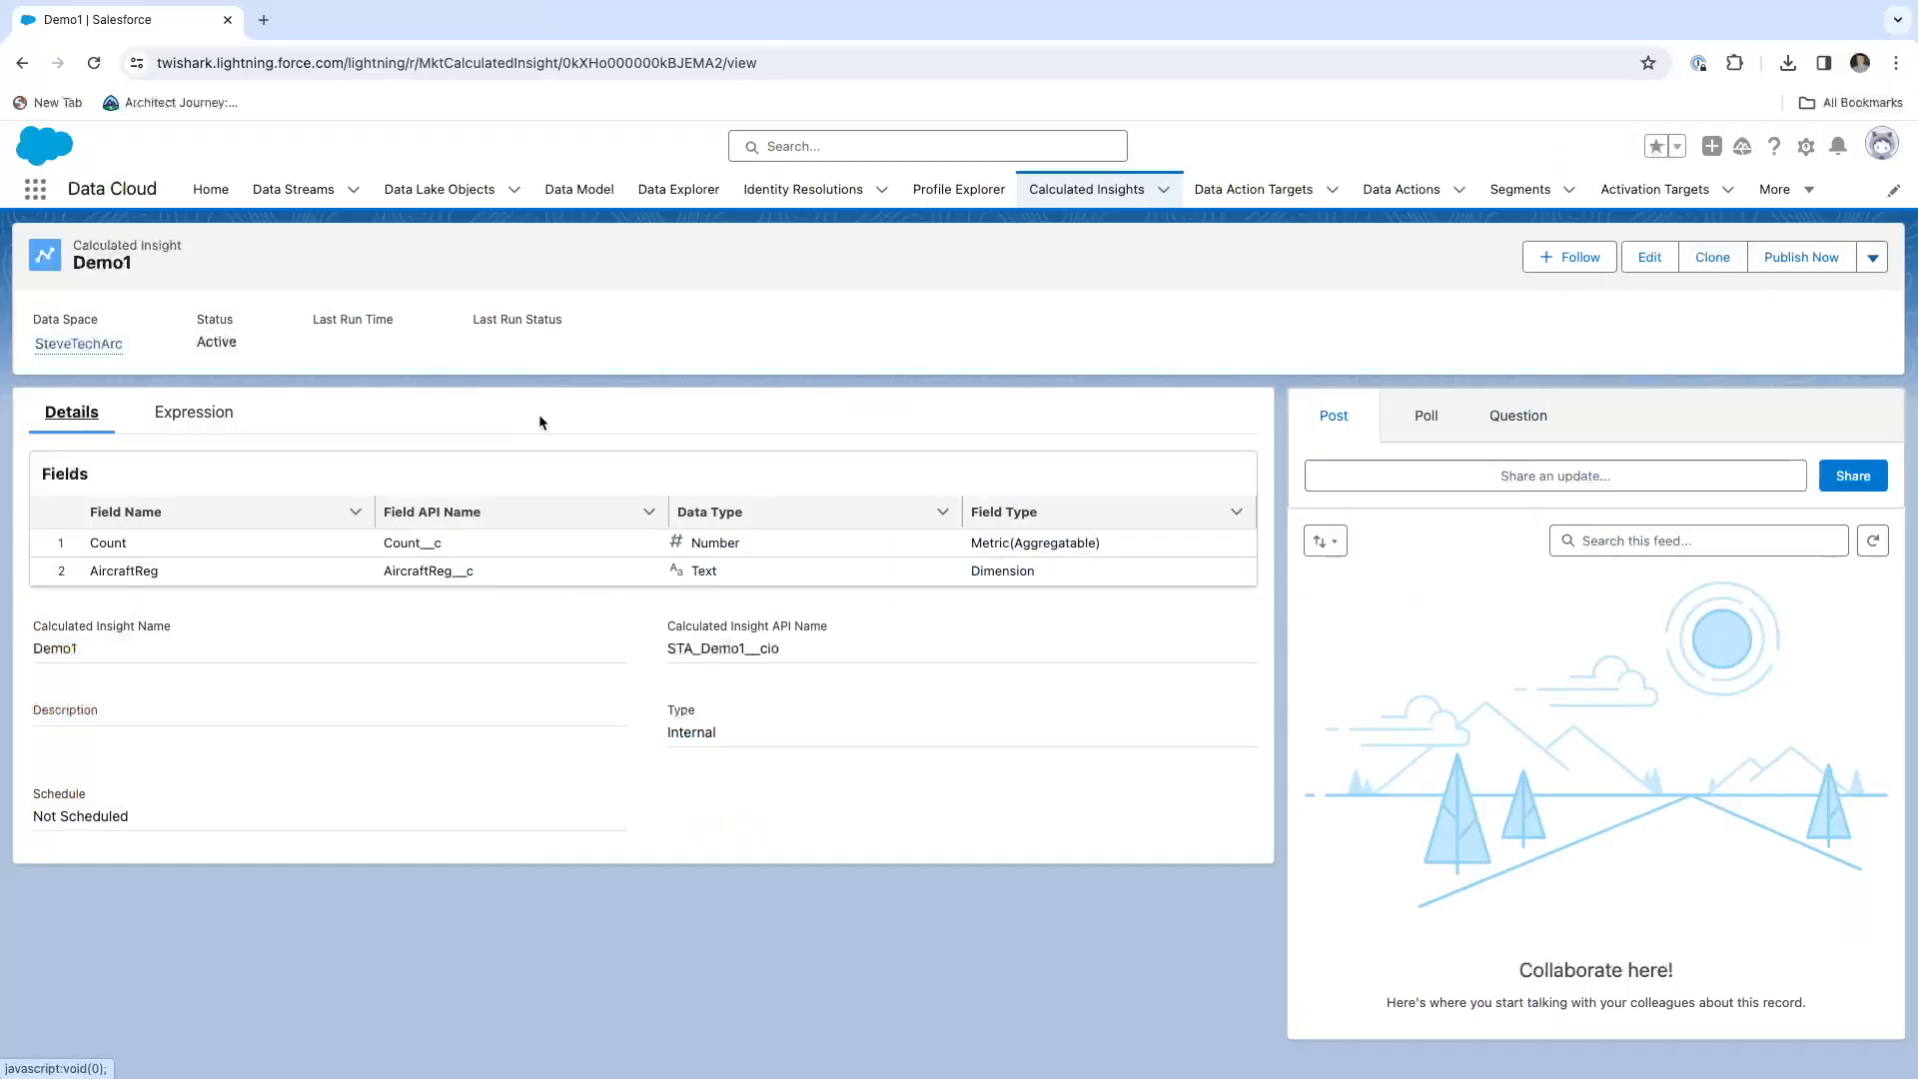
pyautogui.click(213, 418)
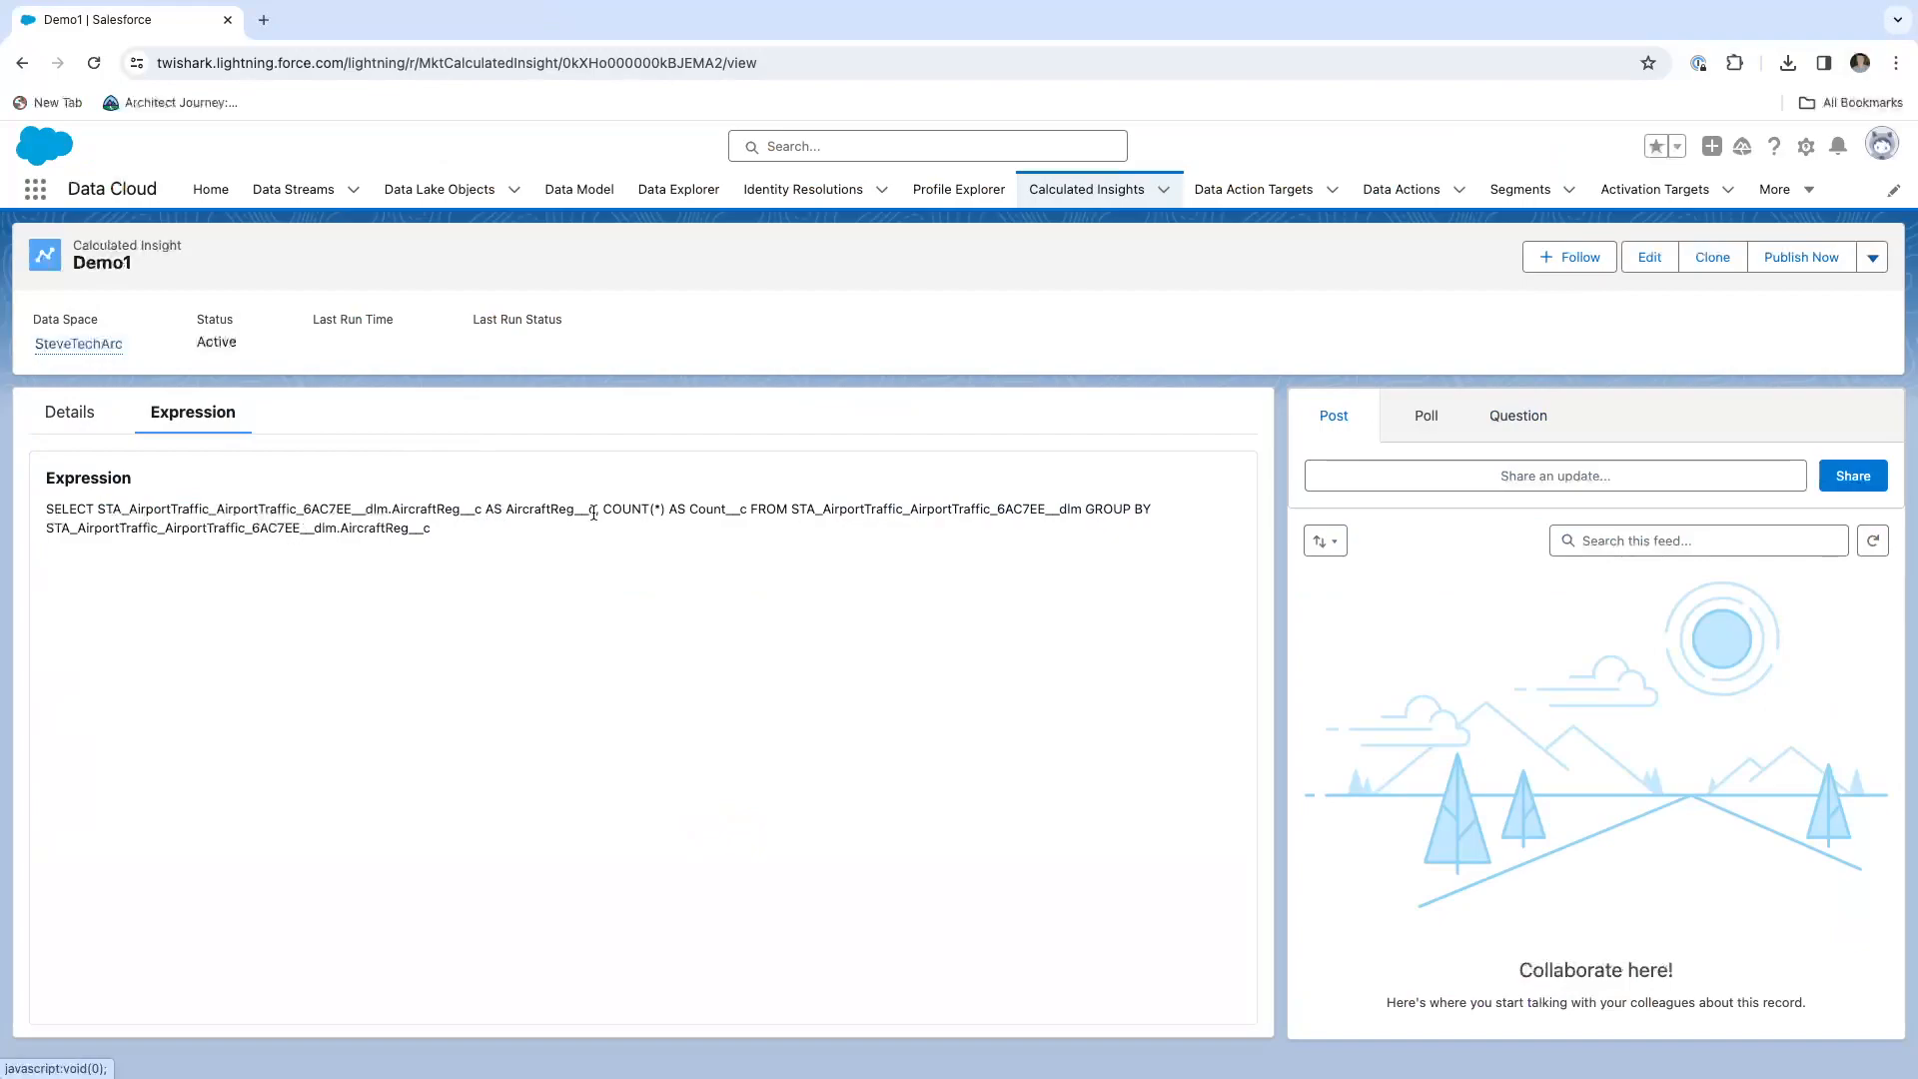
pyautogui.moveTo(600, 512); pyautogui.dragTo(505, 511)
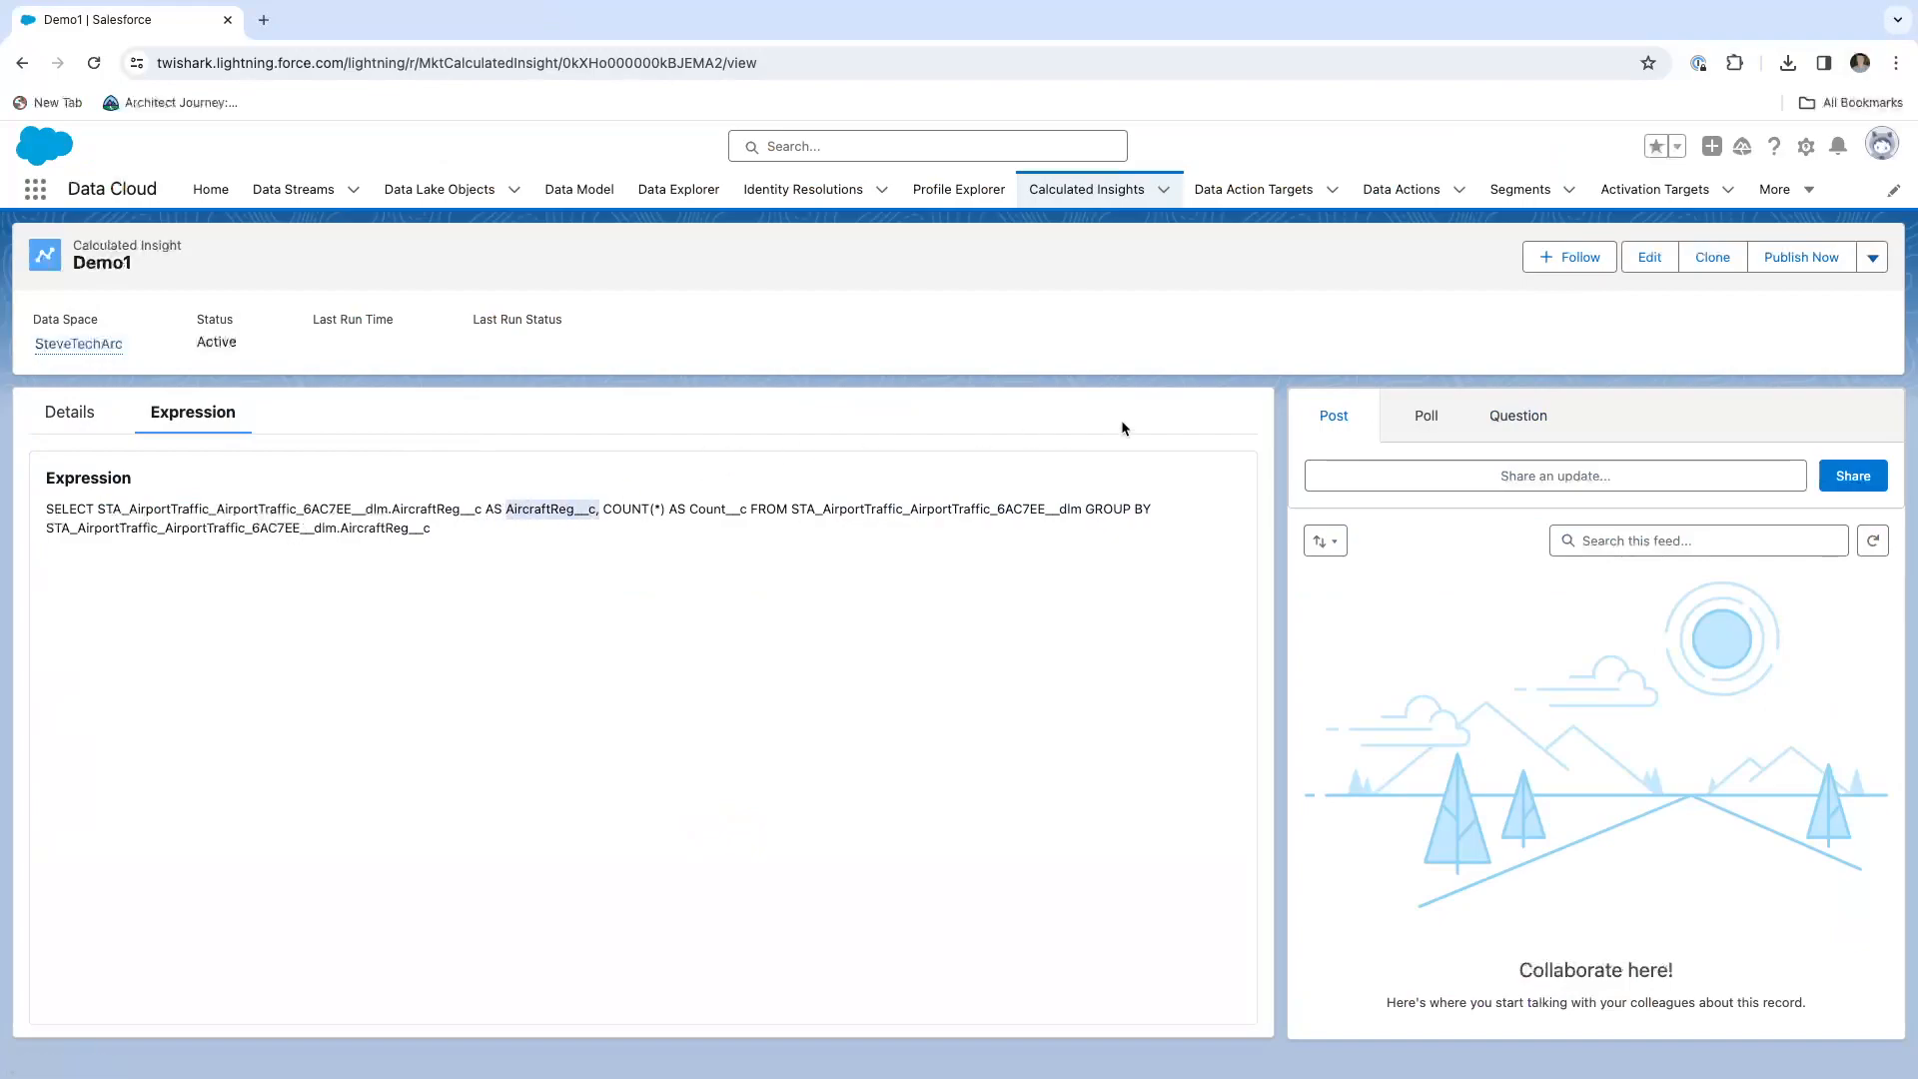
# Publish the Demo1 insight now and review its expression's selected fields and last run details.
pyautogui.click(1814, 259)
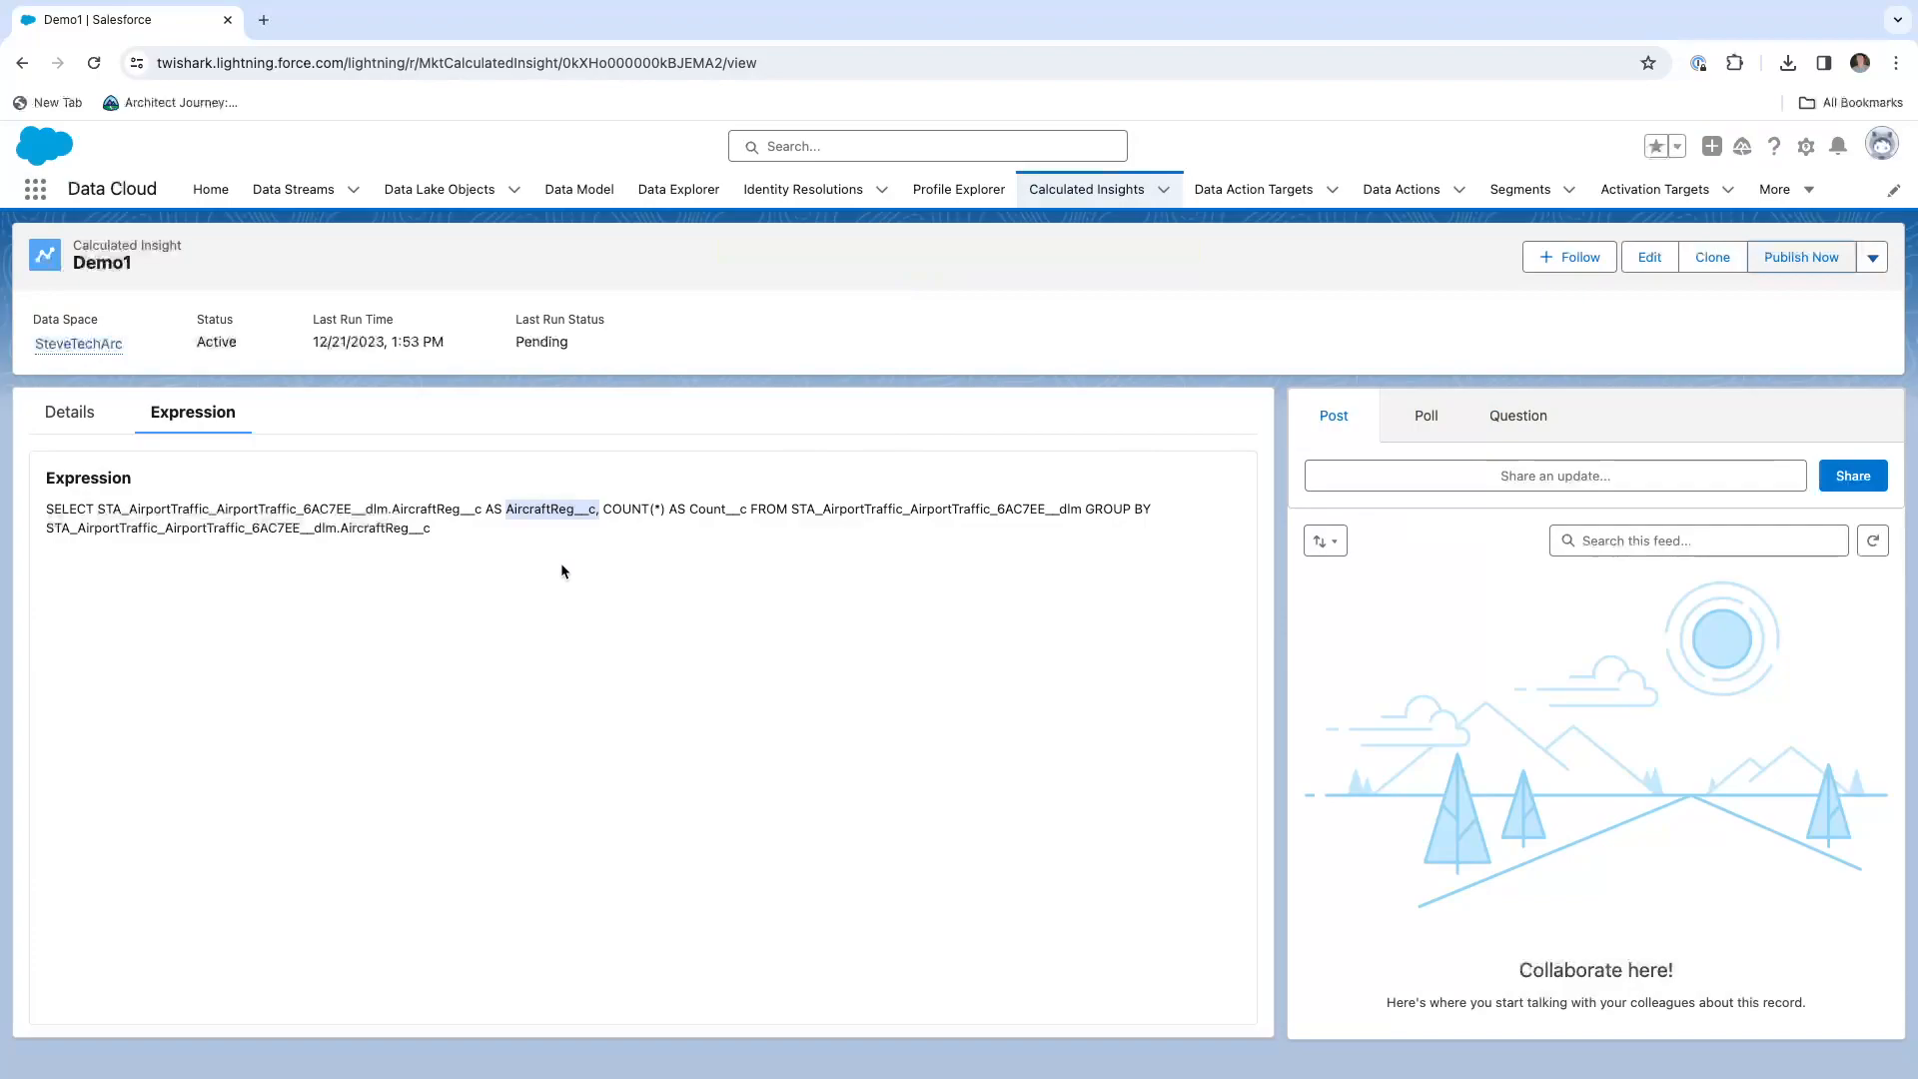
pyautogui.click(480, 573)
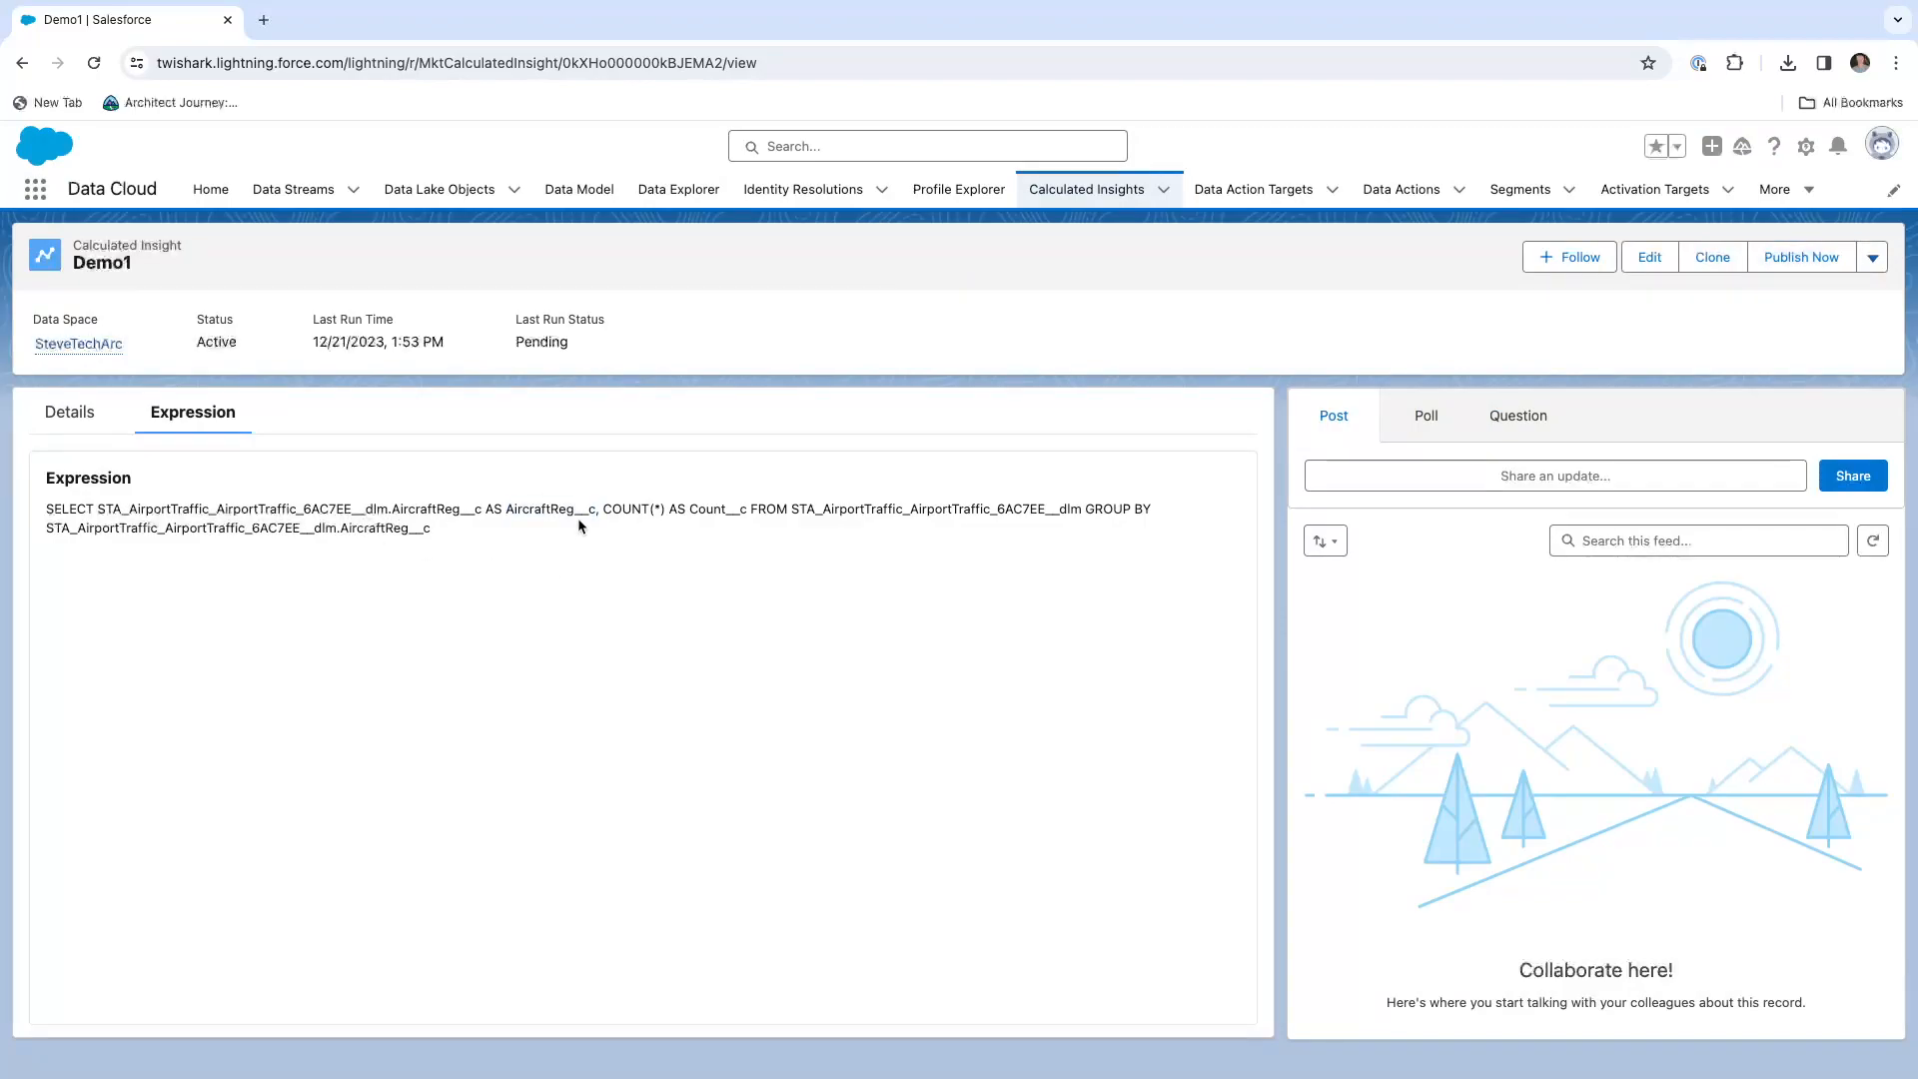
pyautogui.moveTo(485, 511); pyautogui.dragTo(95, 513)
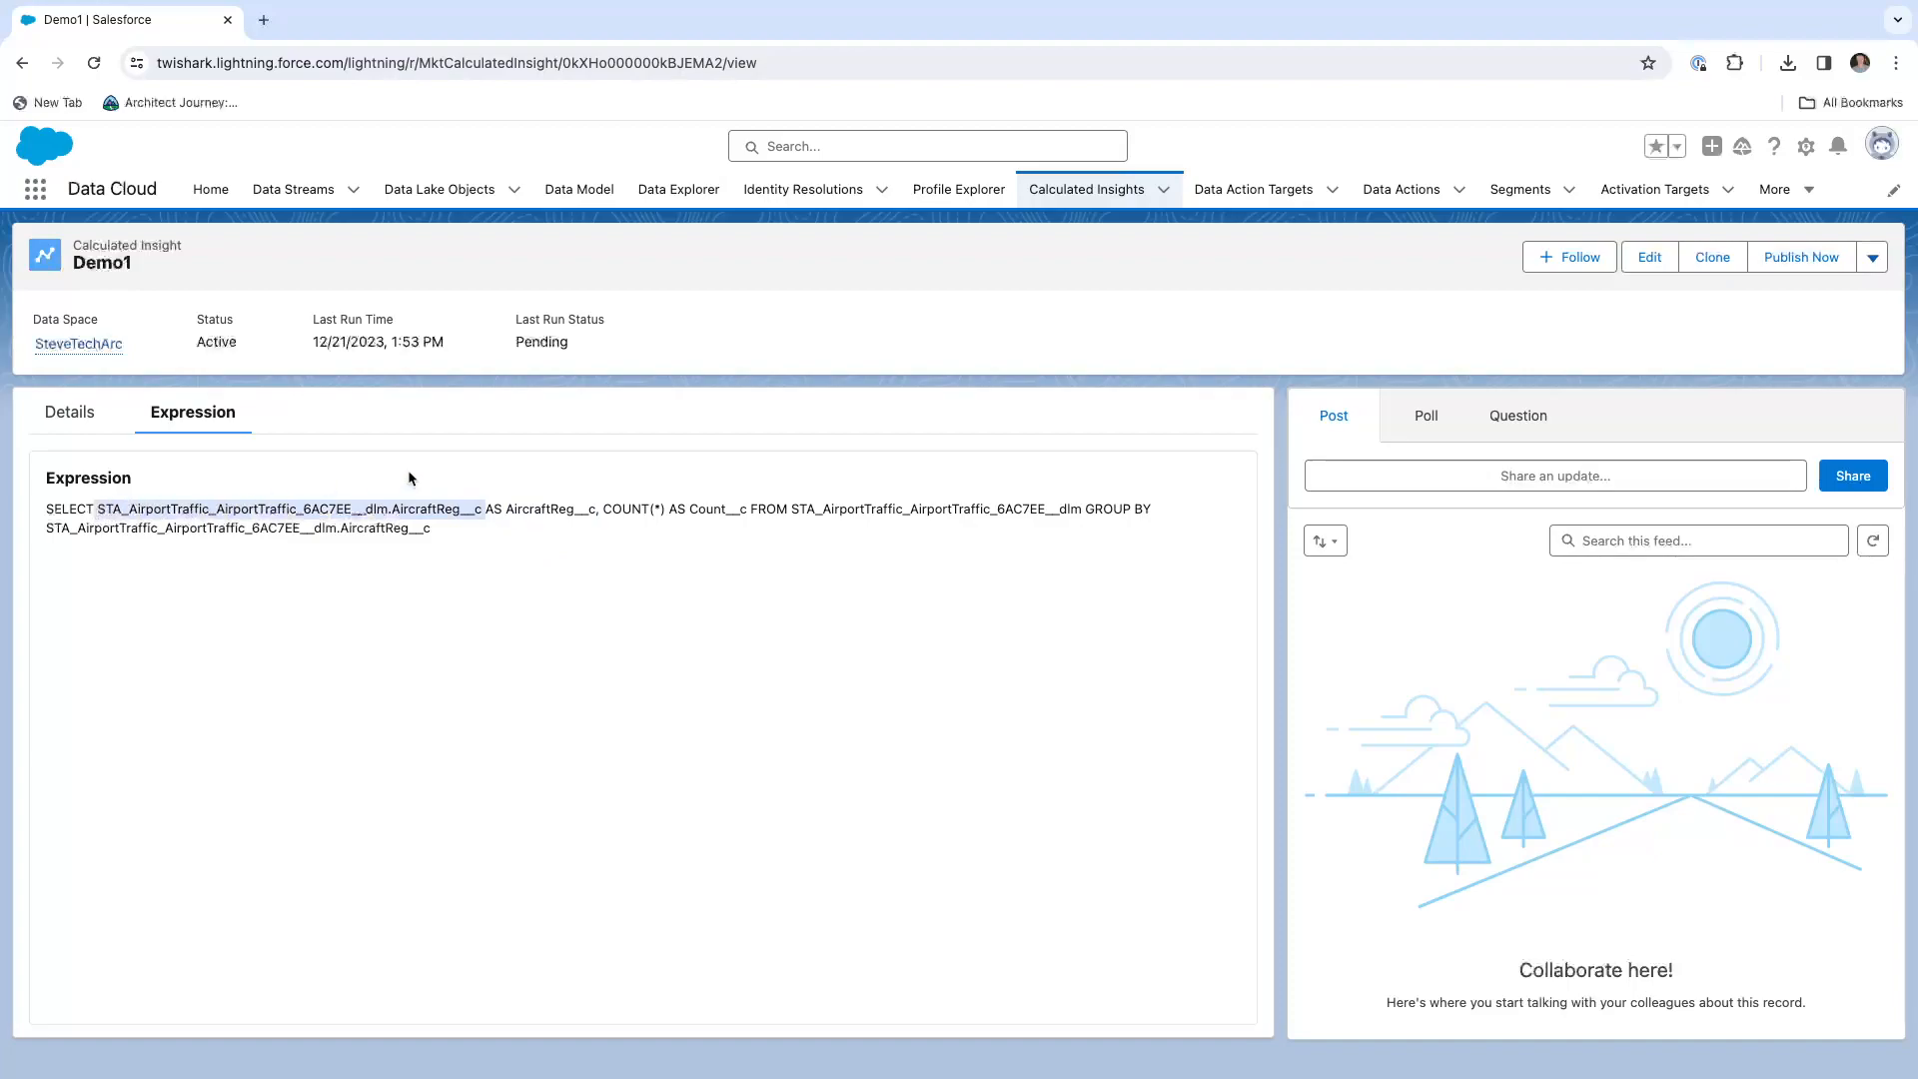
pyautogui.moveTo(502, 511); pyautogui.dragTo(742, 506)
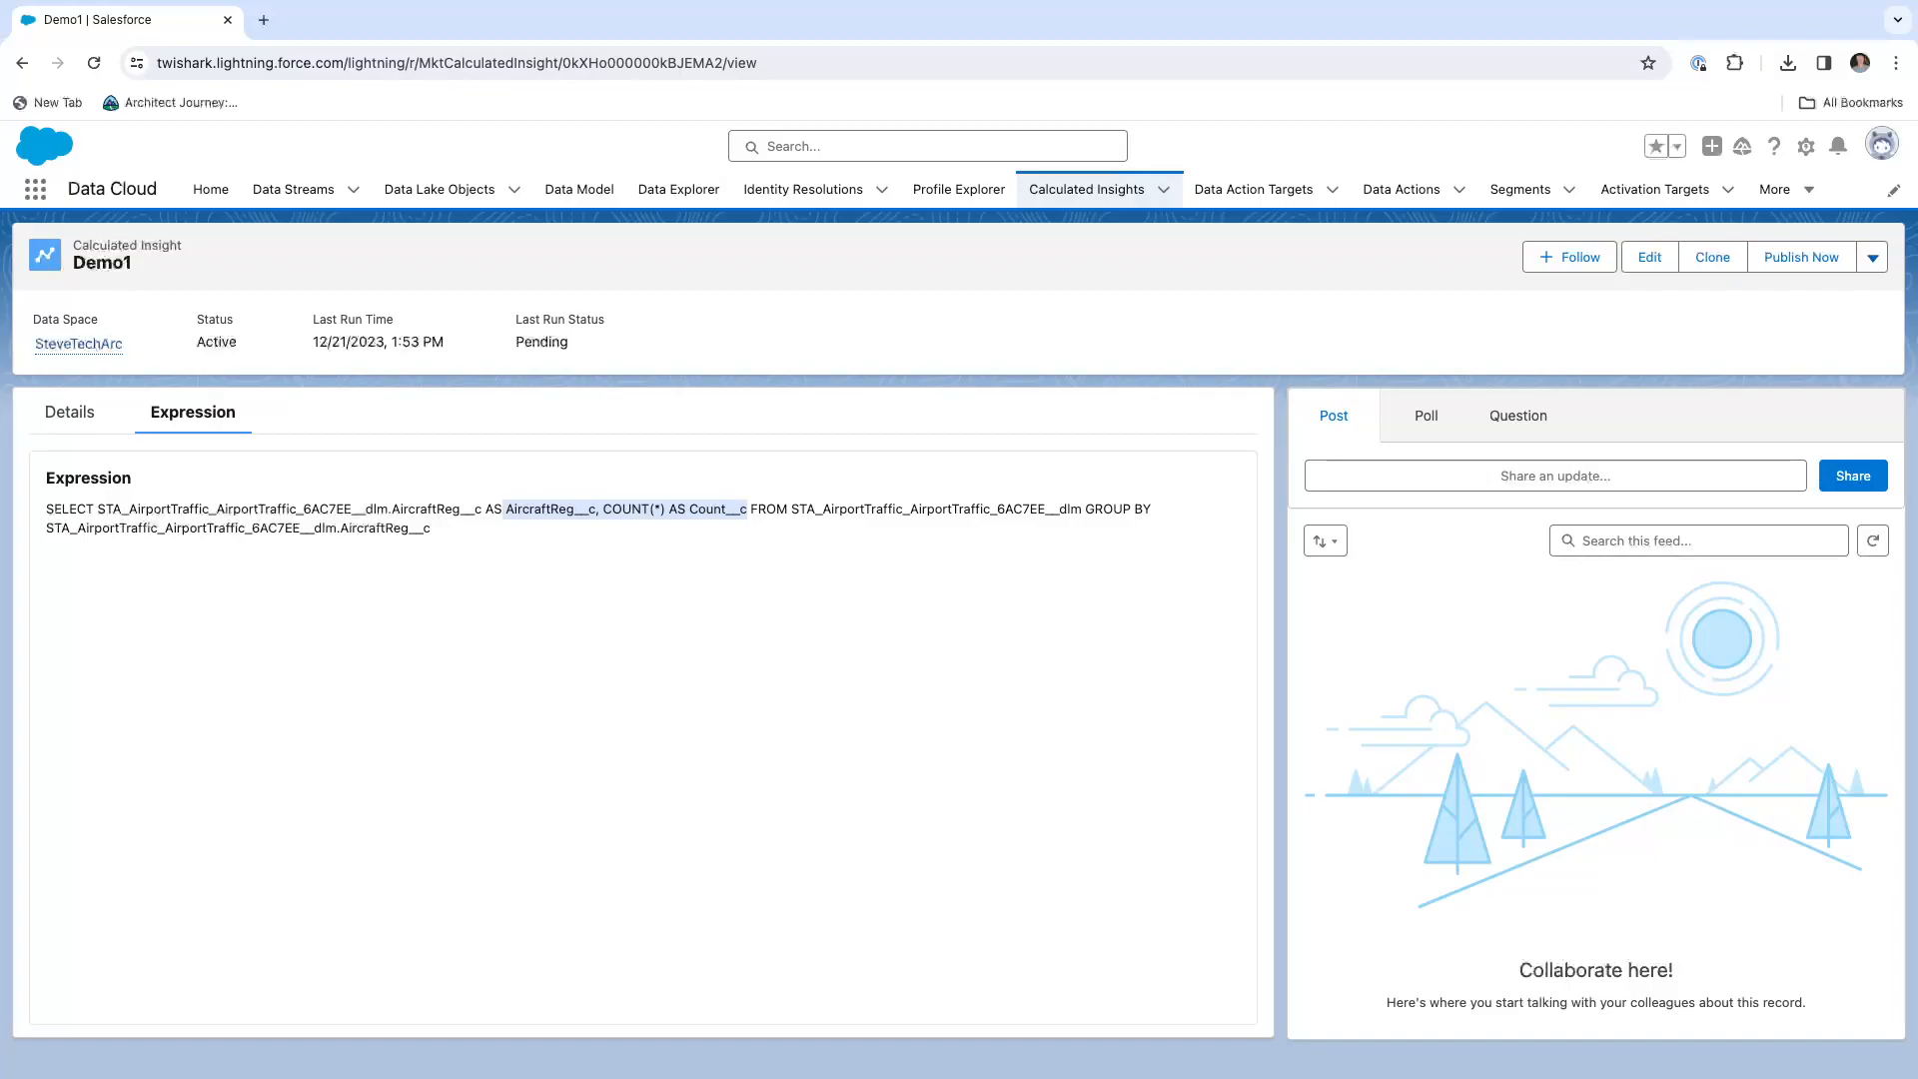
pyautogui.moveTo(596, 340); pyautogui.dragTo(316, 339)
pyautogui.click(727, 367)
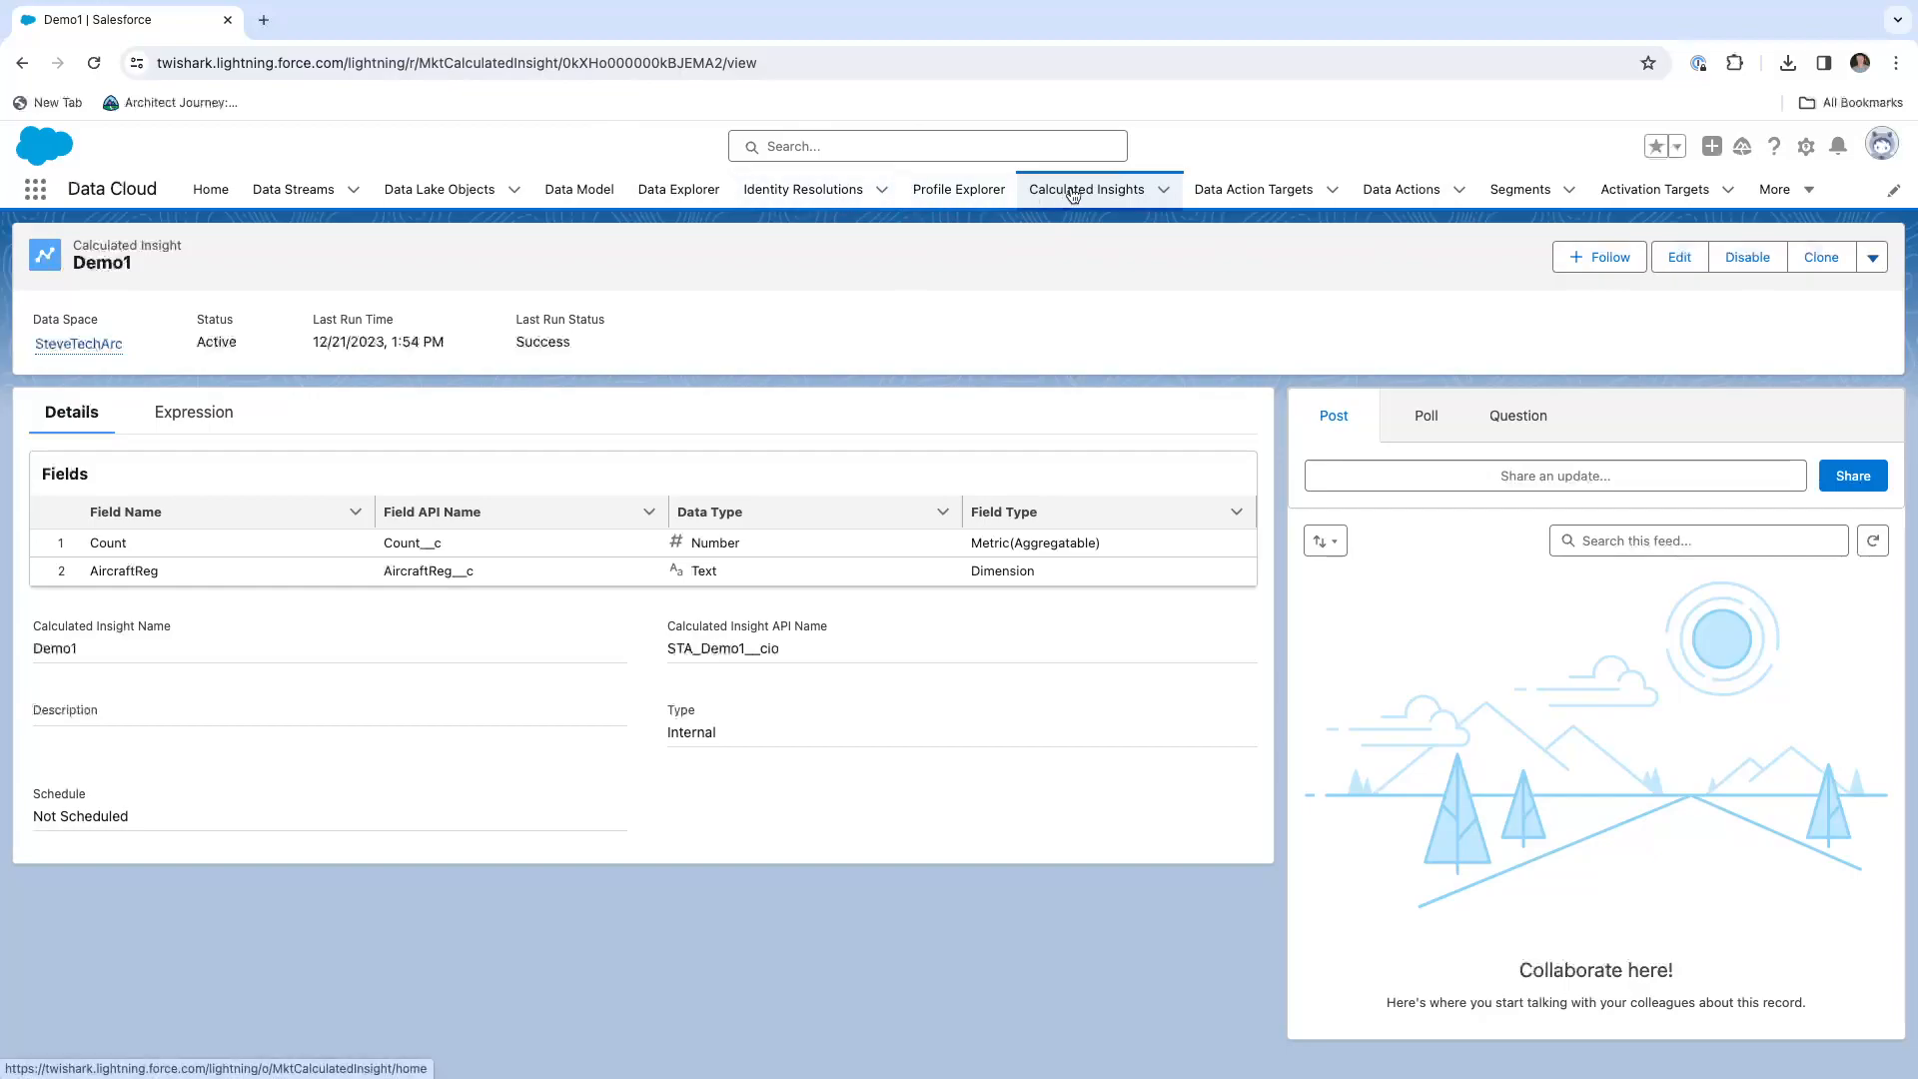
# Load the Demo1 calculated insight from the SteveTechArc data space in Data Explorer and look through its rows.
pyautogui.click(687, 192)
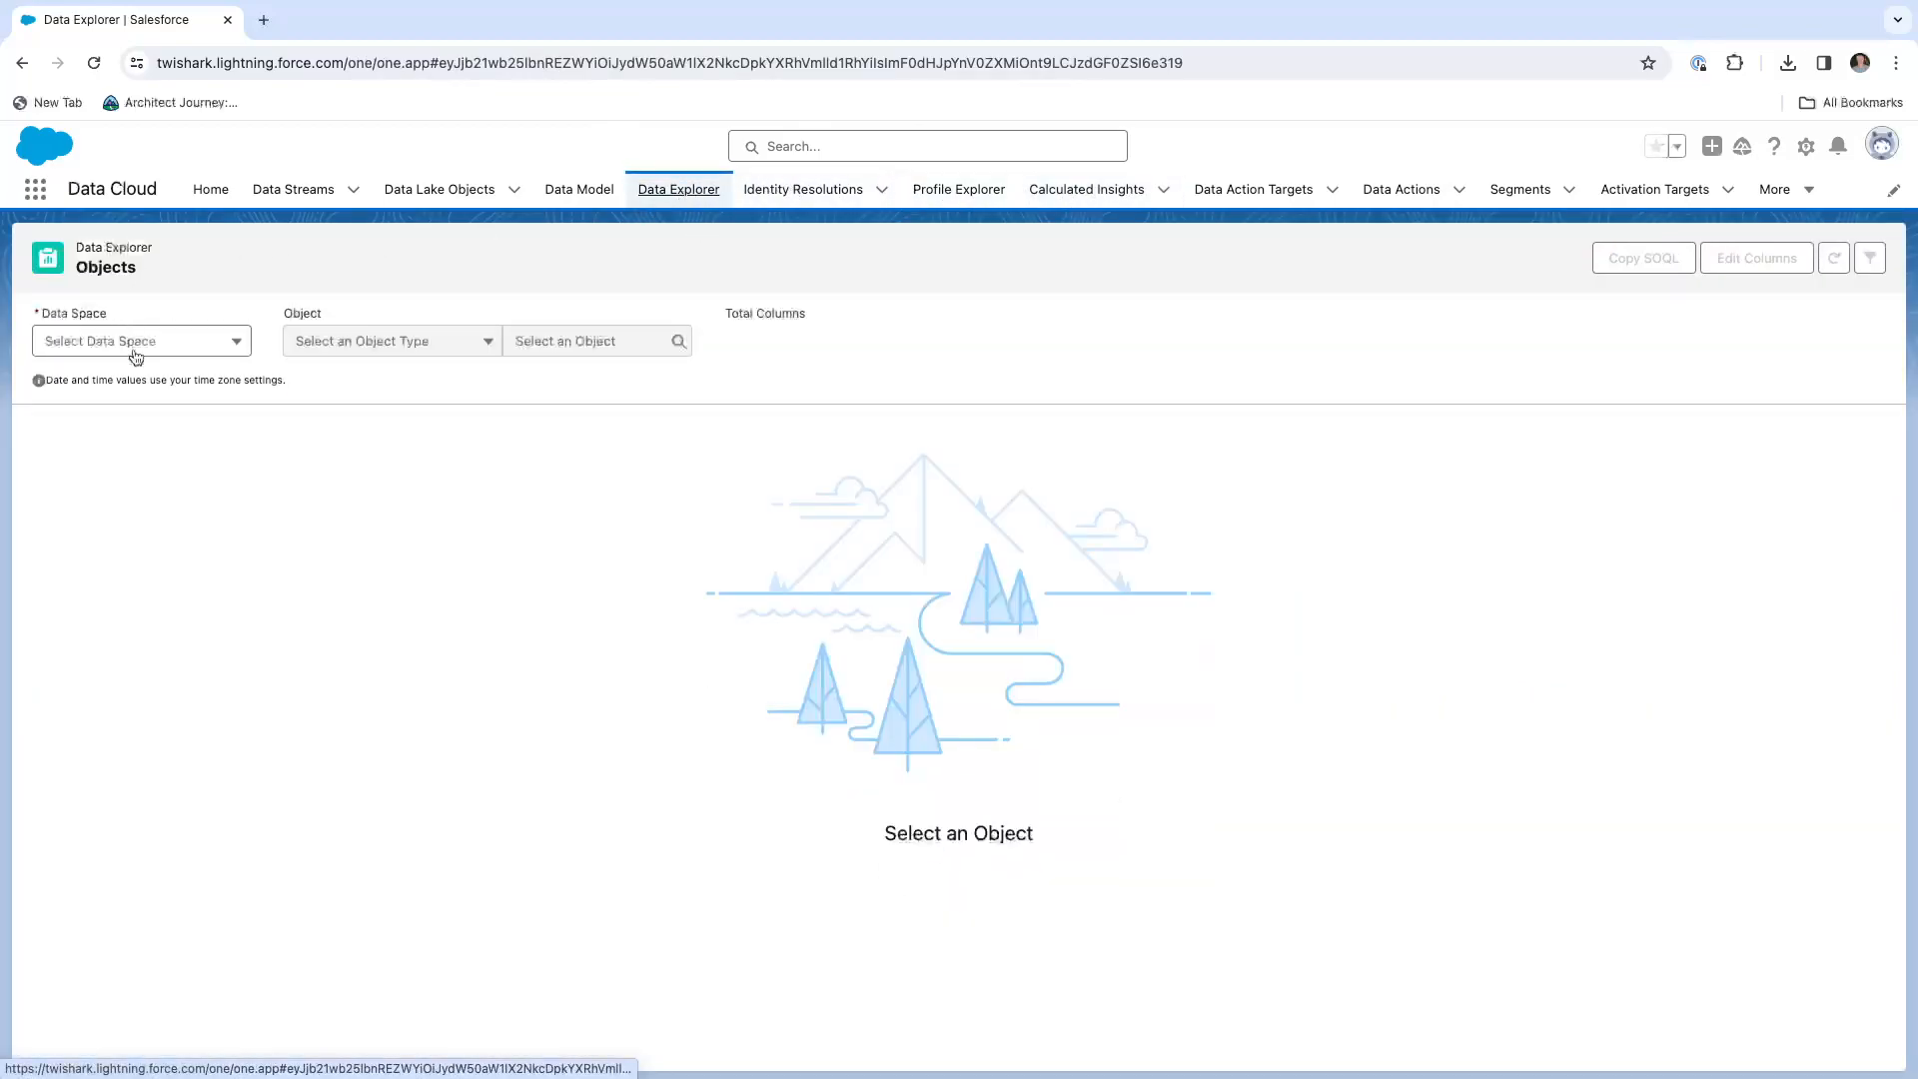
pyautogui.click(130, 341)
pyautogui.click(112, 417)
pyautogui.click(369, 344)
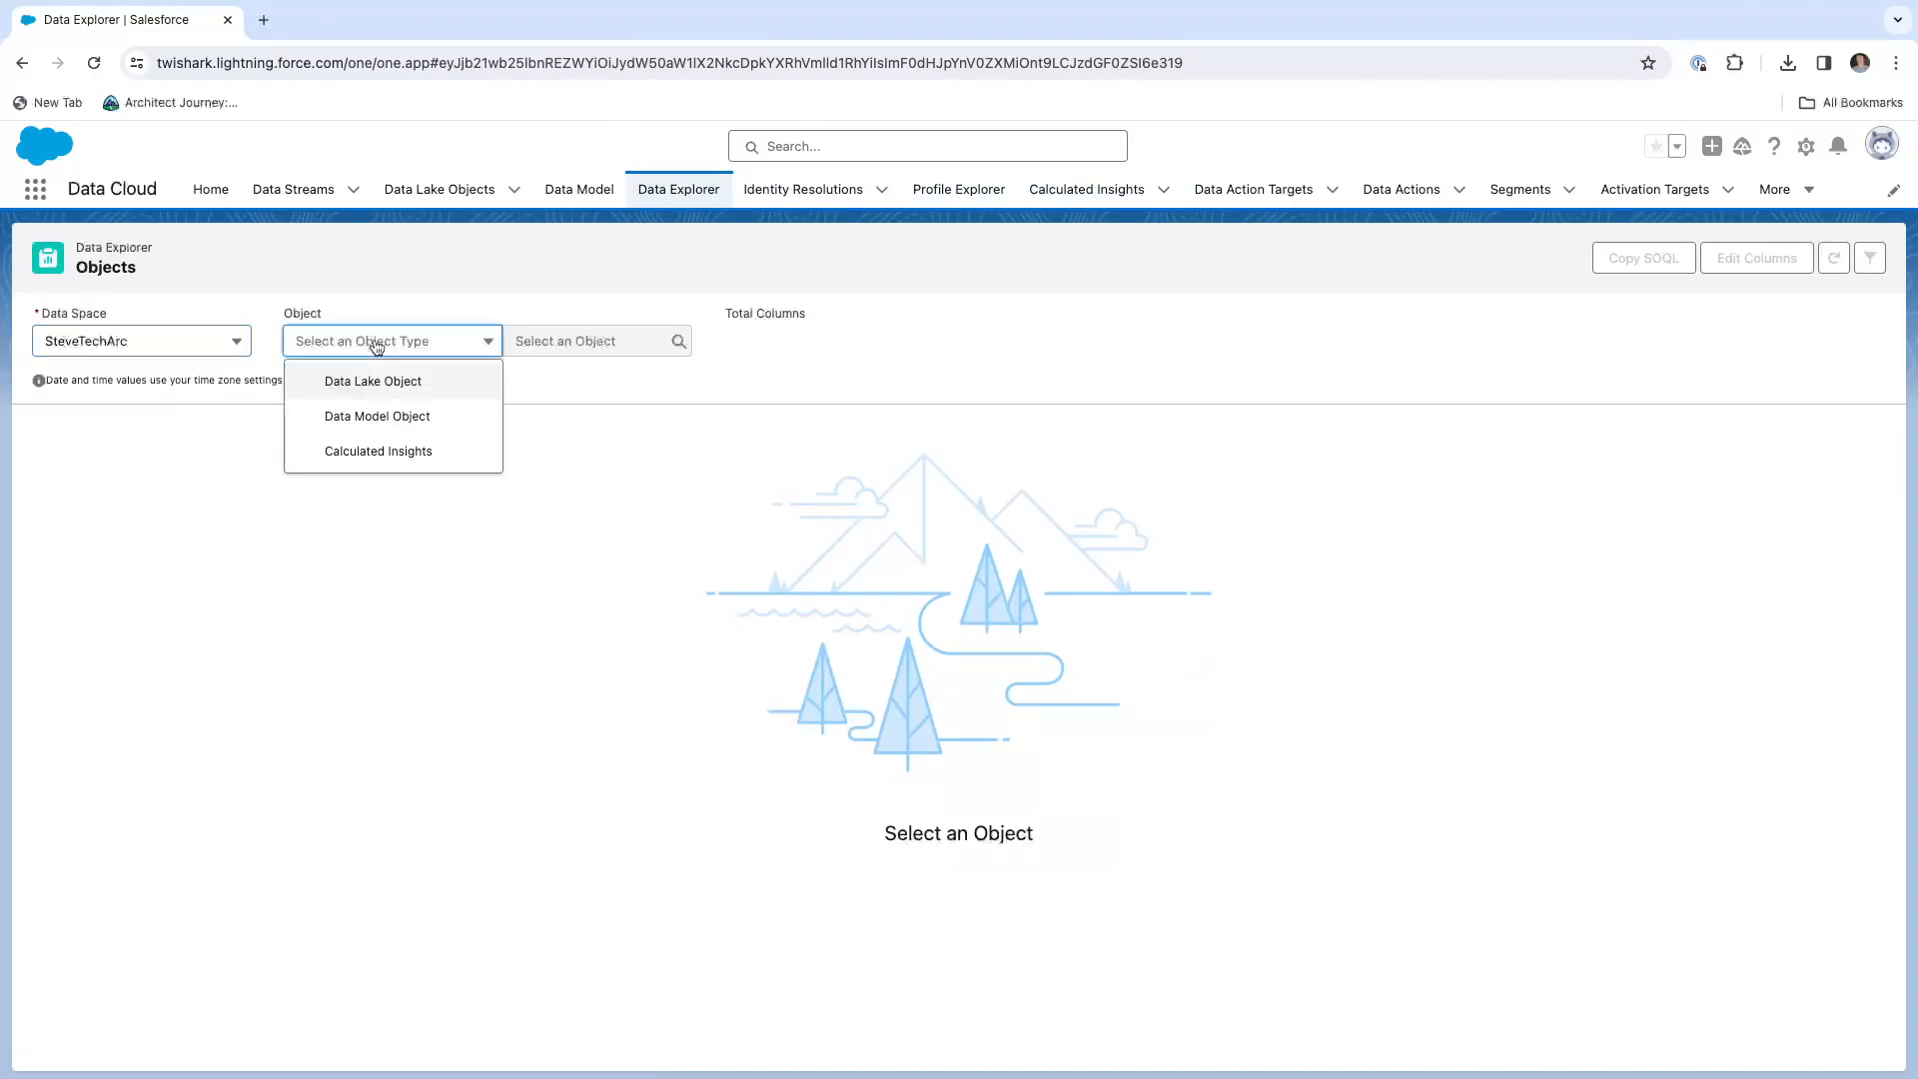
pyautogui.click(362, 453)
pyautogui.click(619, 341)
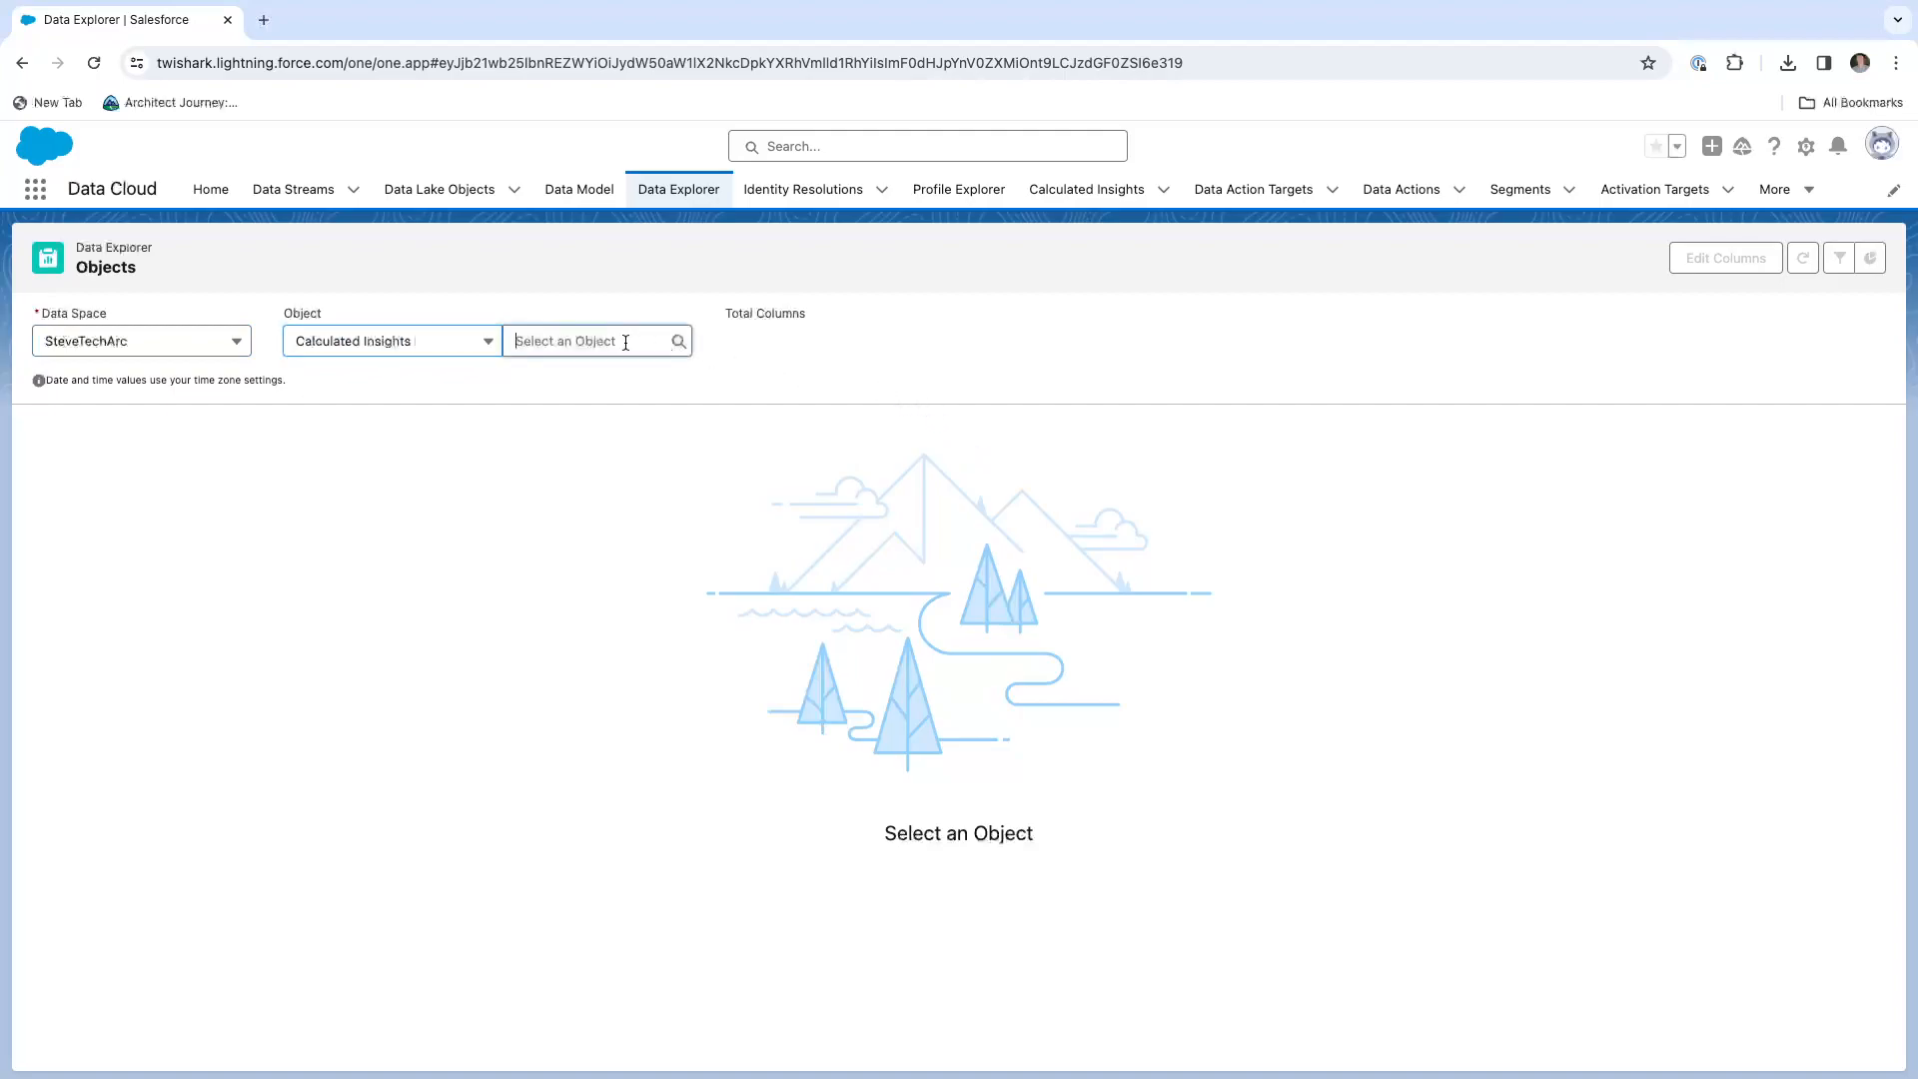
pyautogui.click(591, 466)
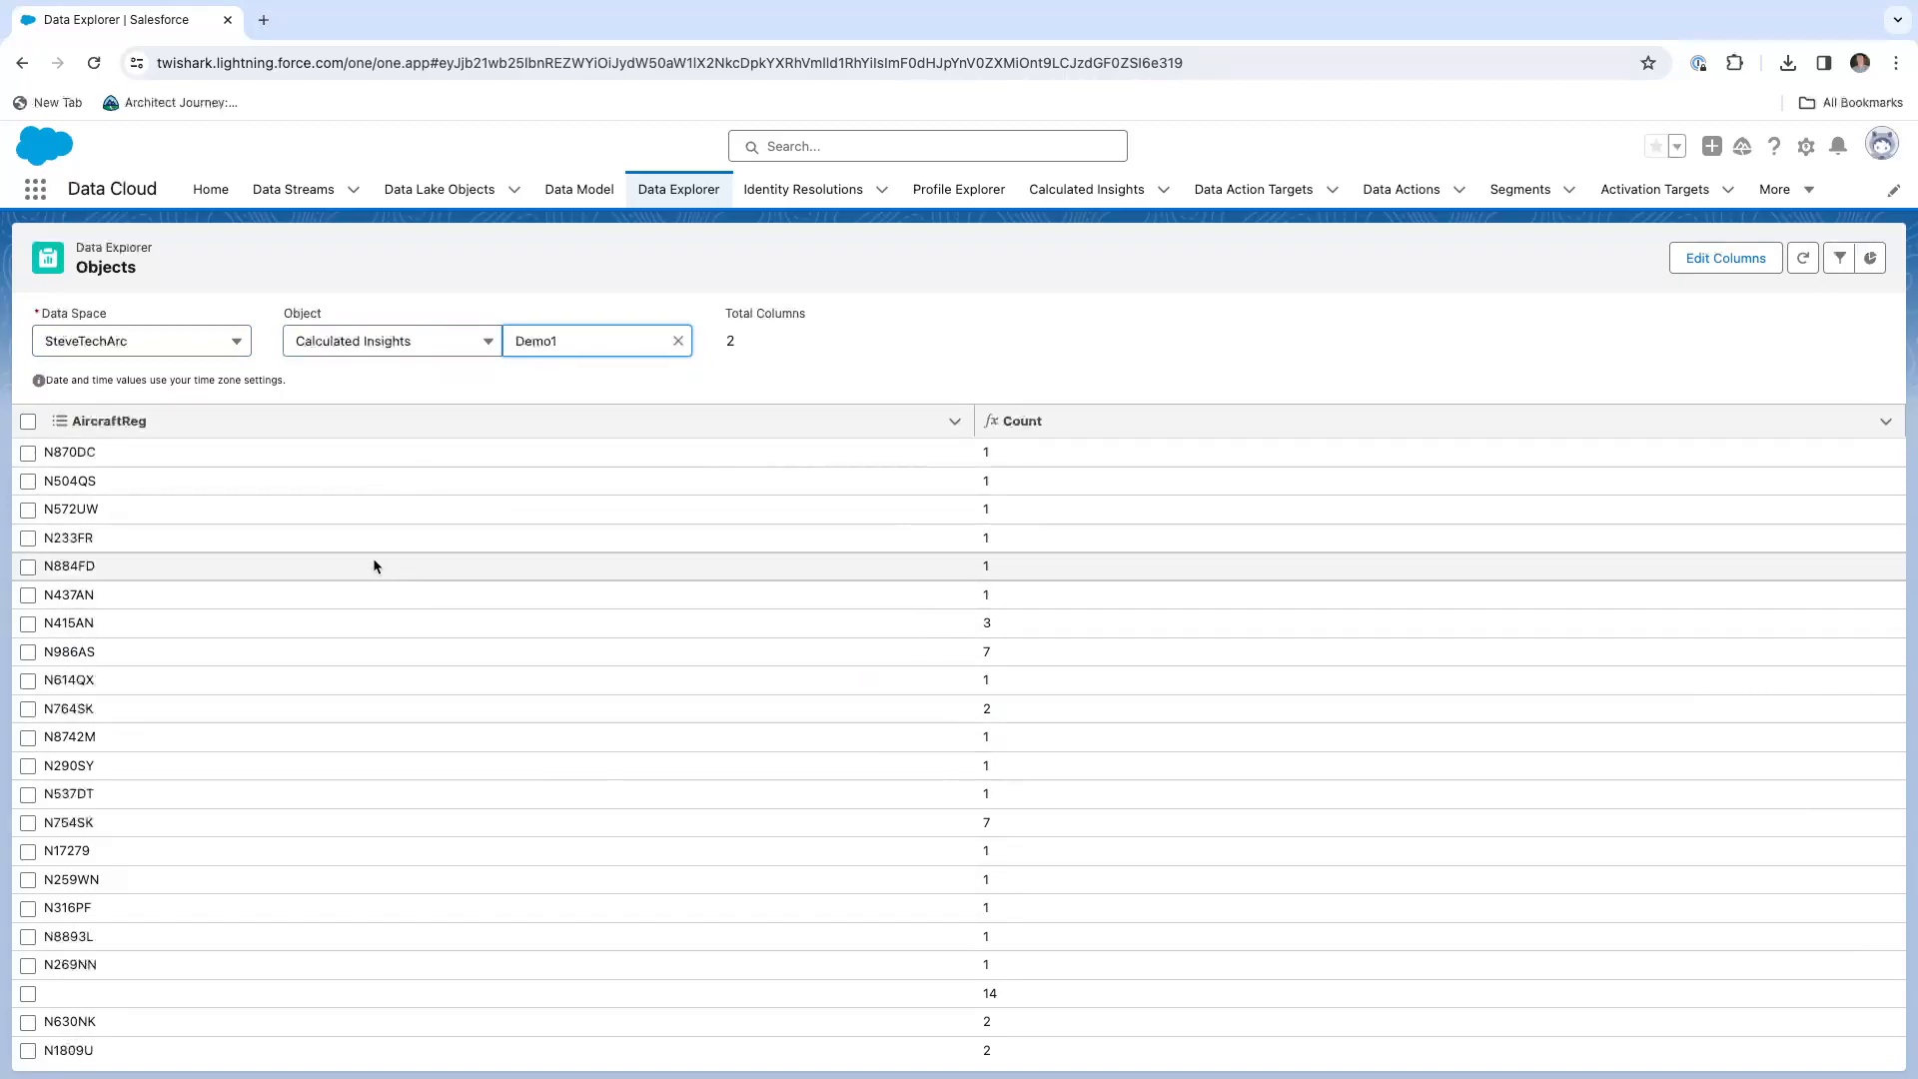
pyautogui.scroll(-1, 142, 473)
pyautogui.scroll(1, 142, 474)
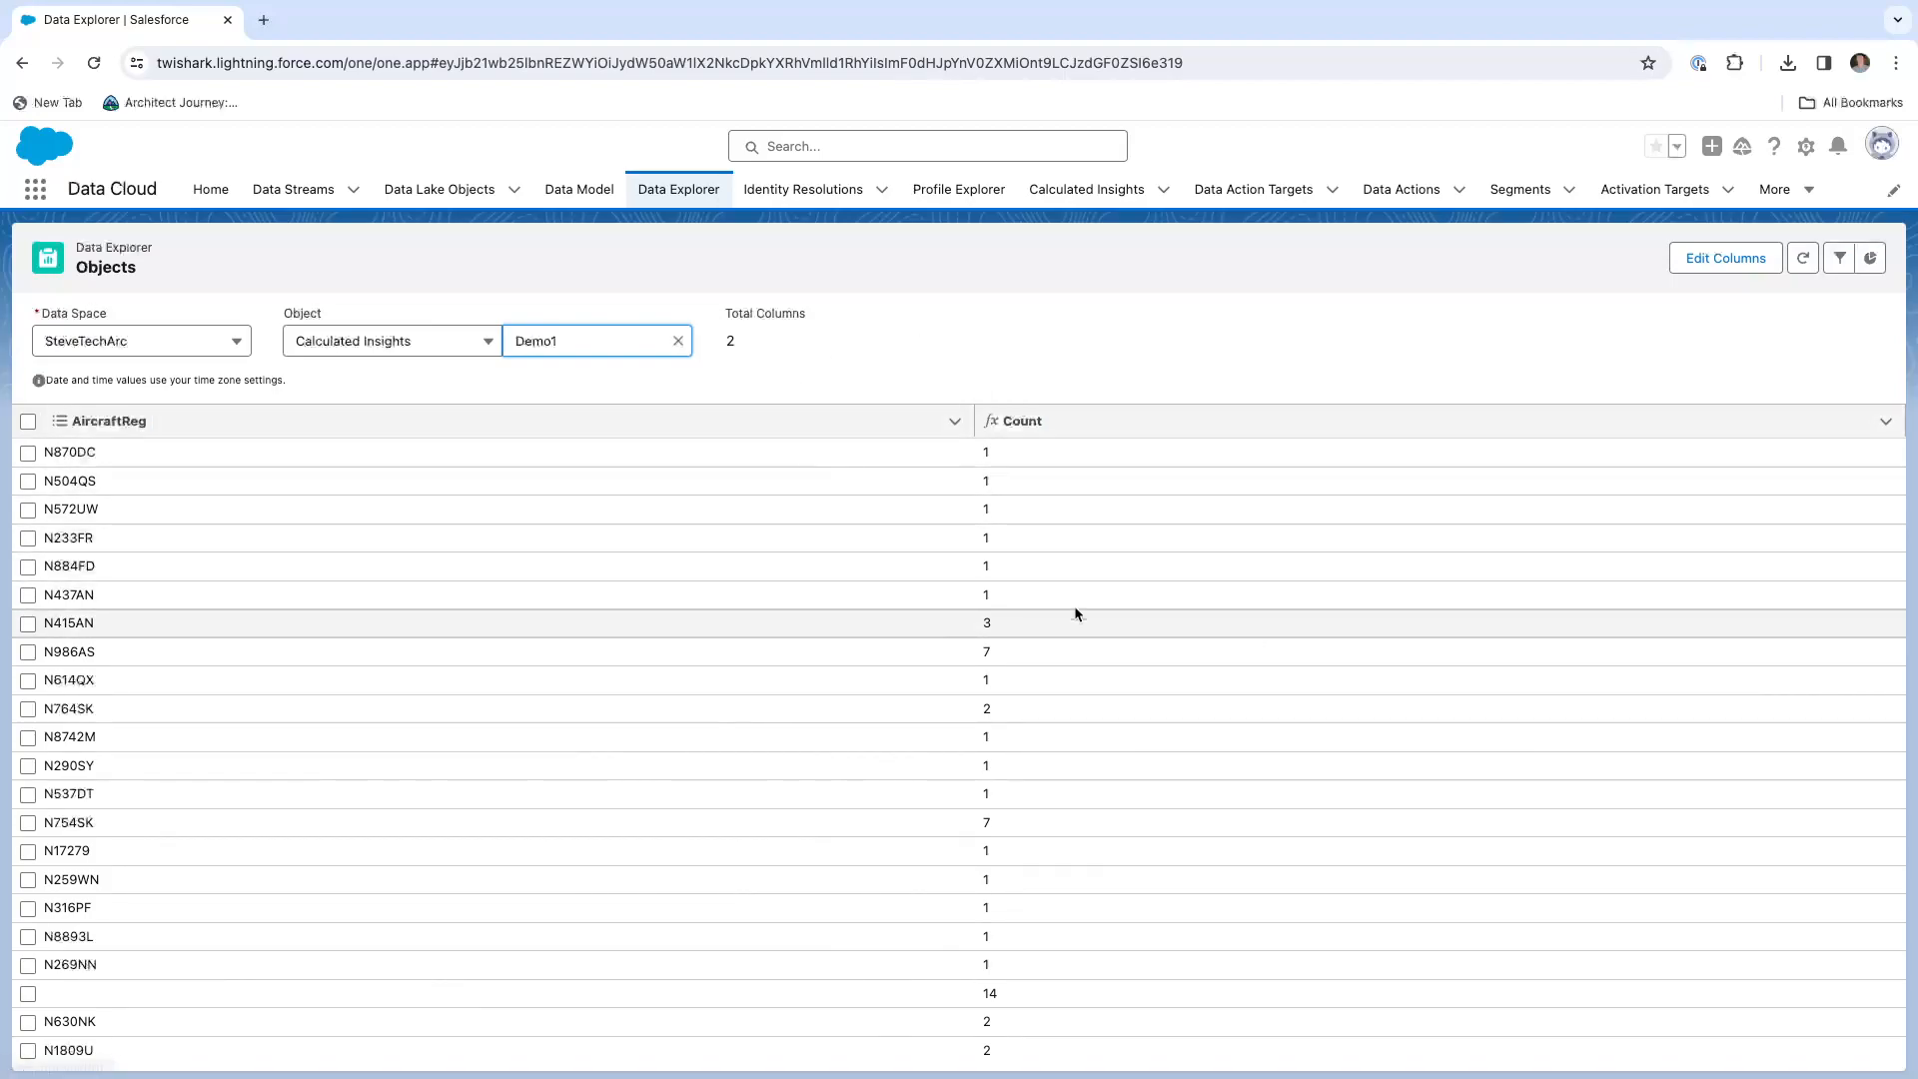
pyautogui.scroll(-1, 364, 442)
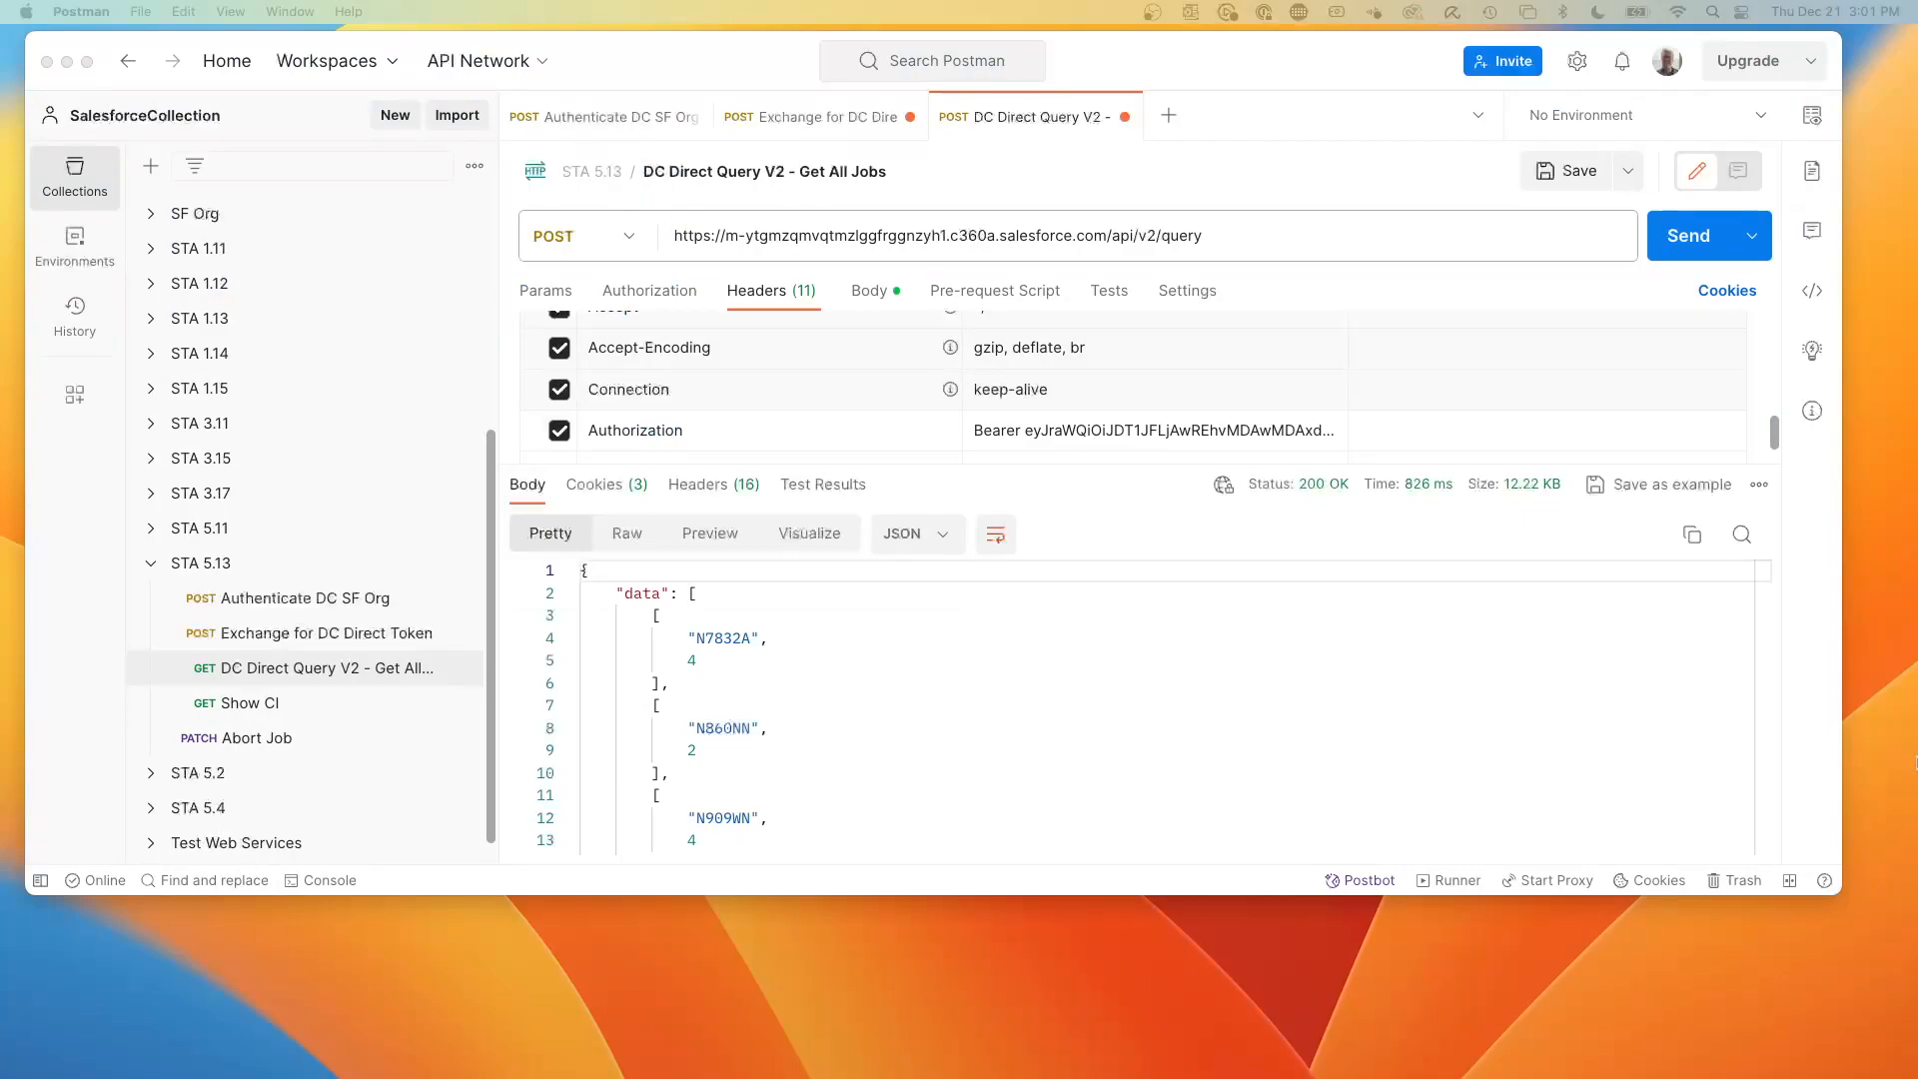
# Switch to Postman and review the DC Direct Query V2 request's URL, SQL body and returned data.
pyautogui.click(1119, 241)
pyautogui.click(1168, 235)
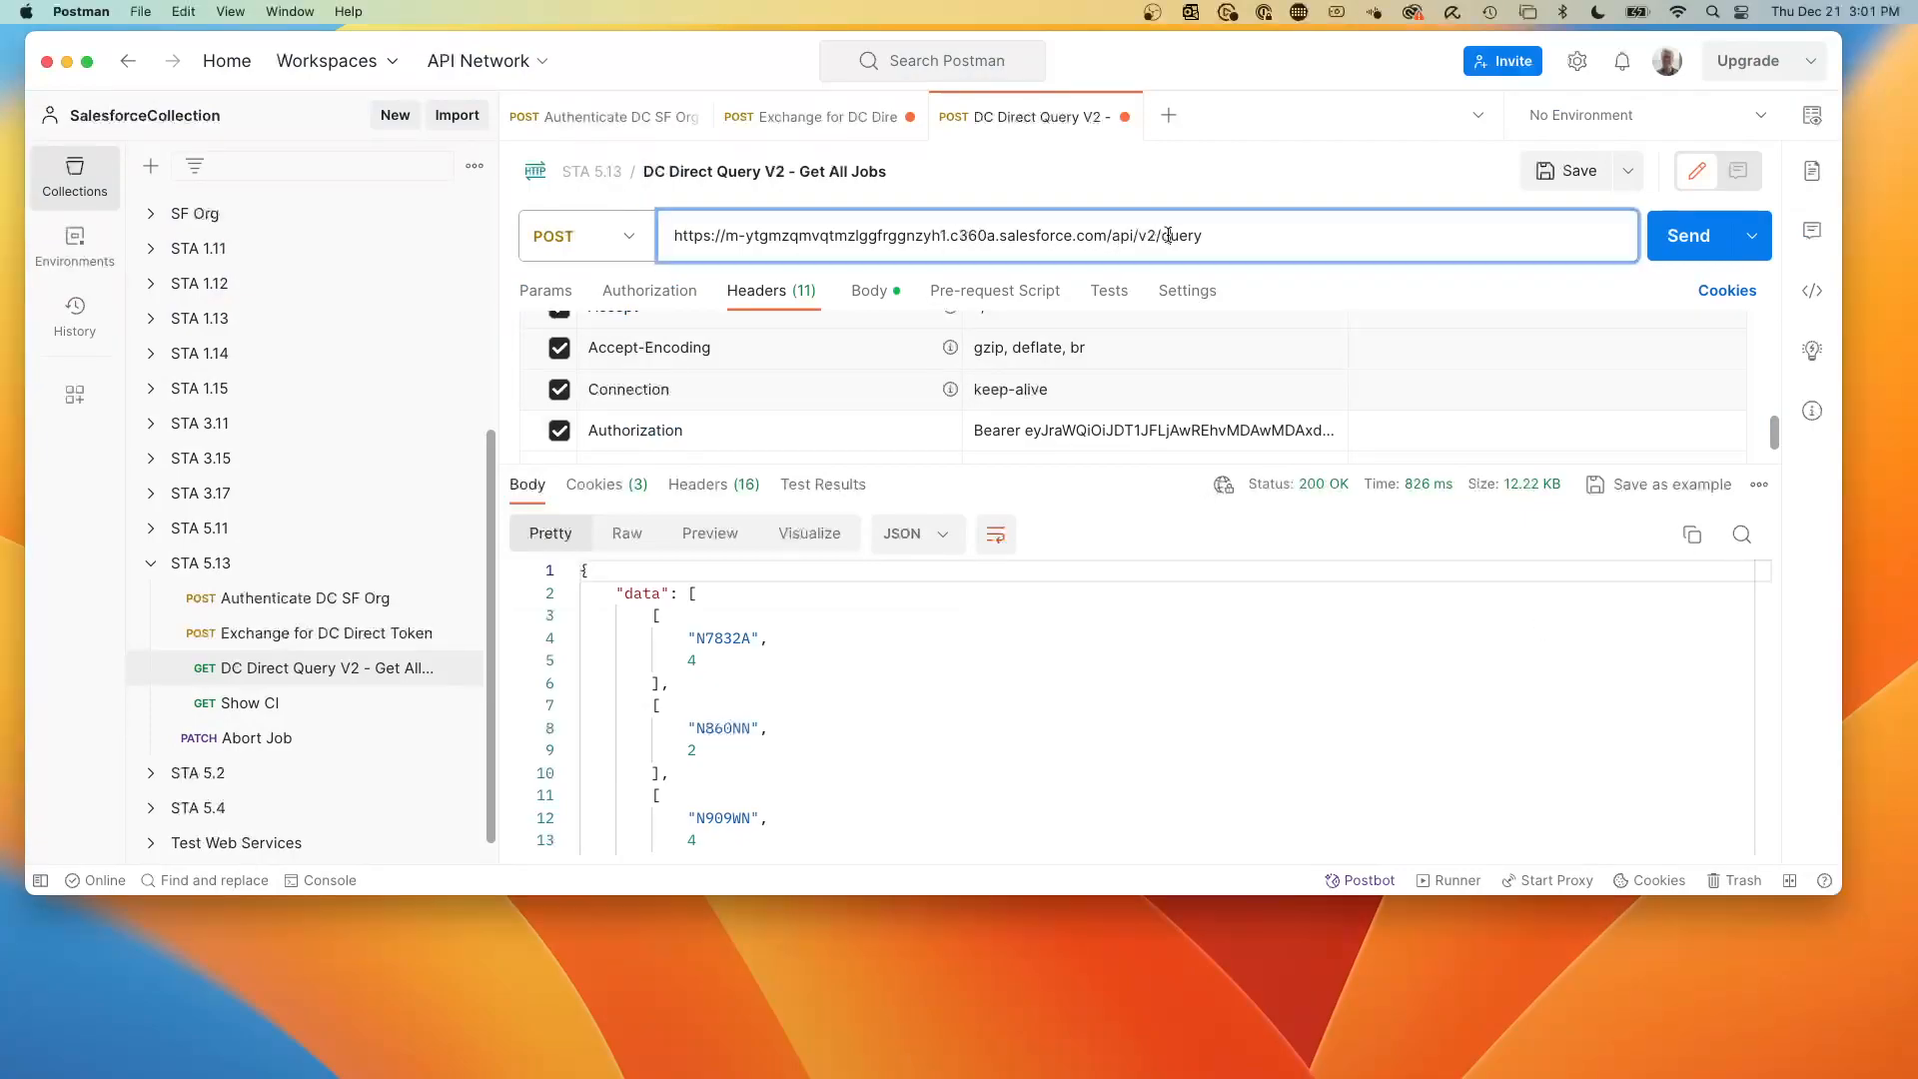
pyautogui.click(865, 290)
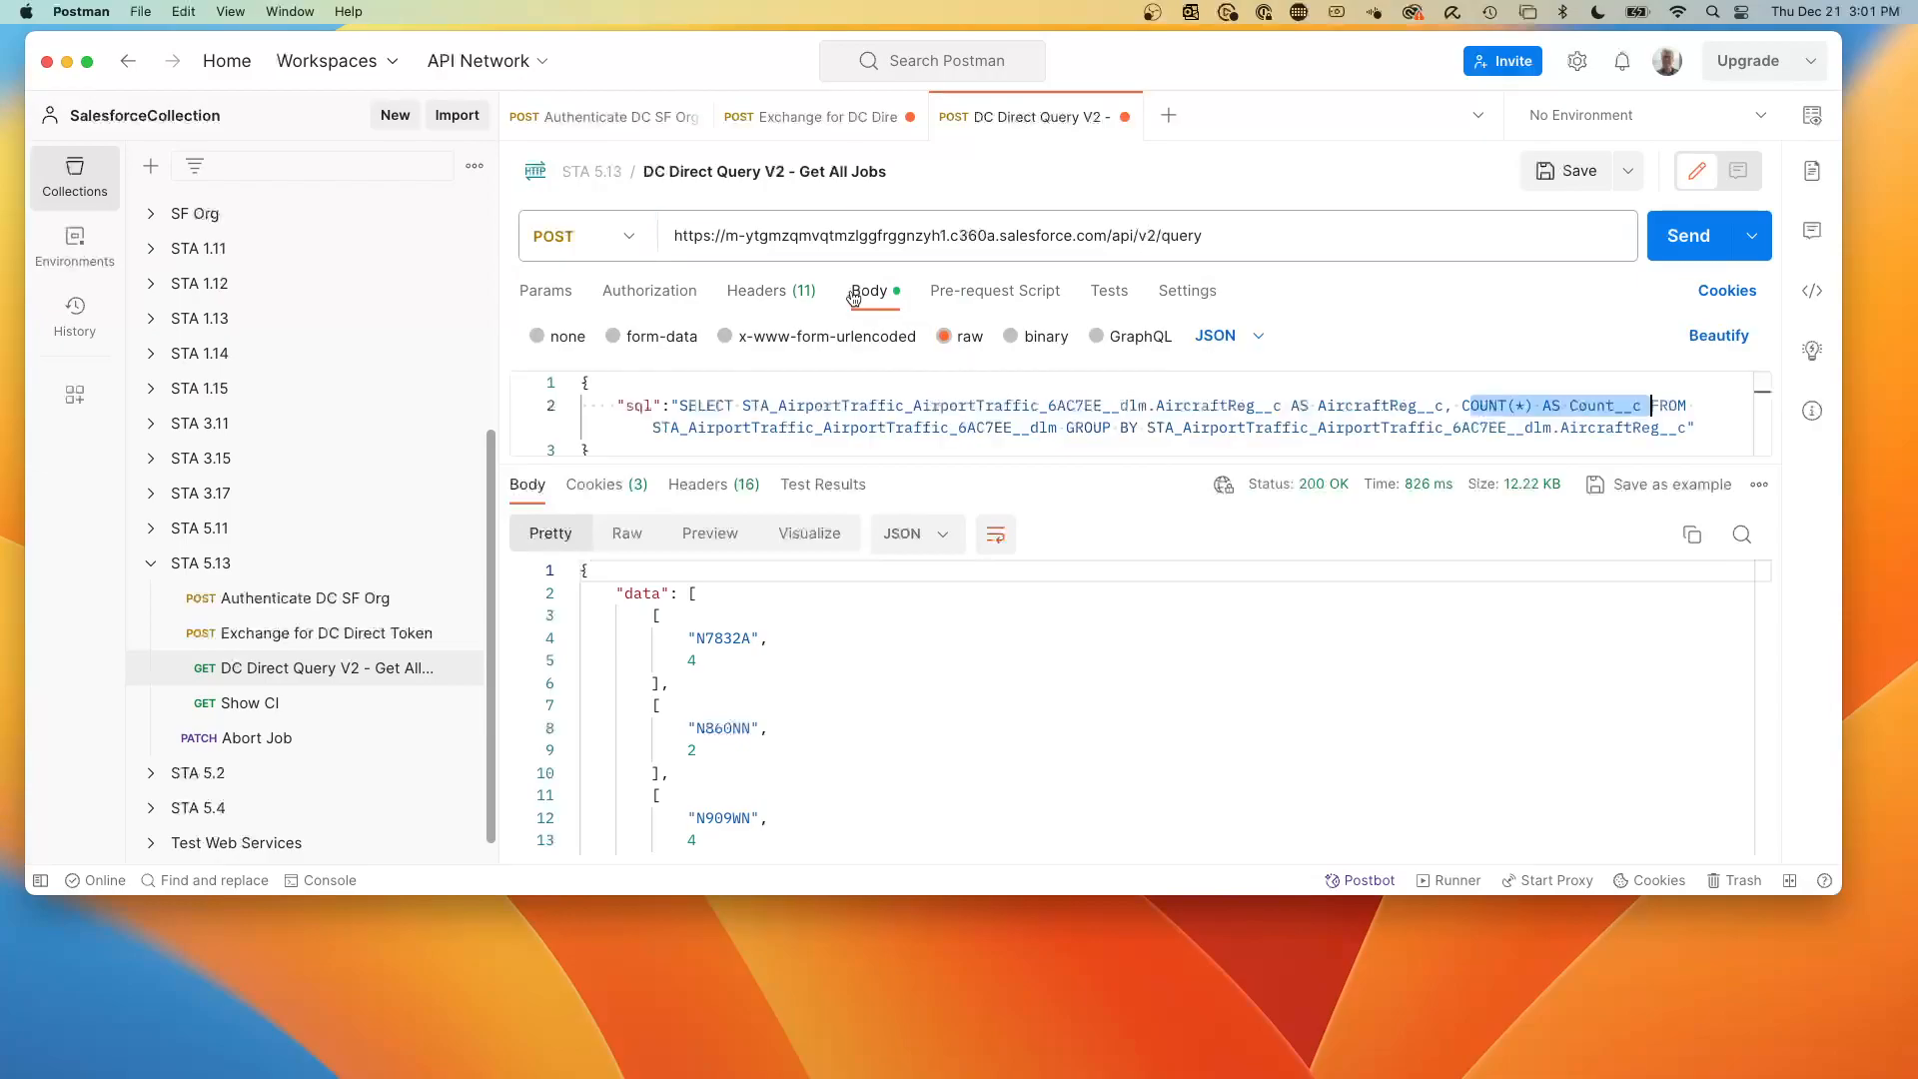
pyautogui.moveTo(910, 460); pyautogui.dragTo(912, 633)
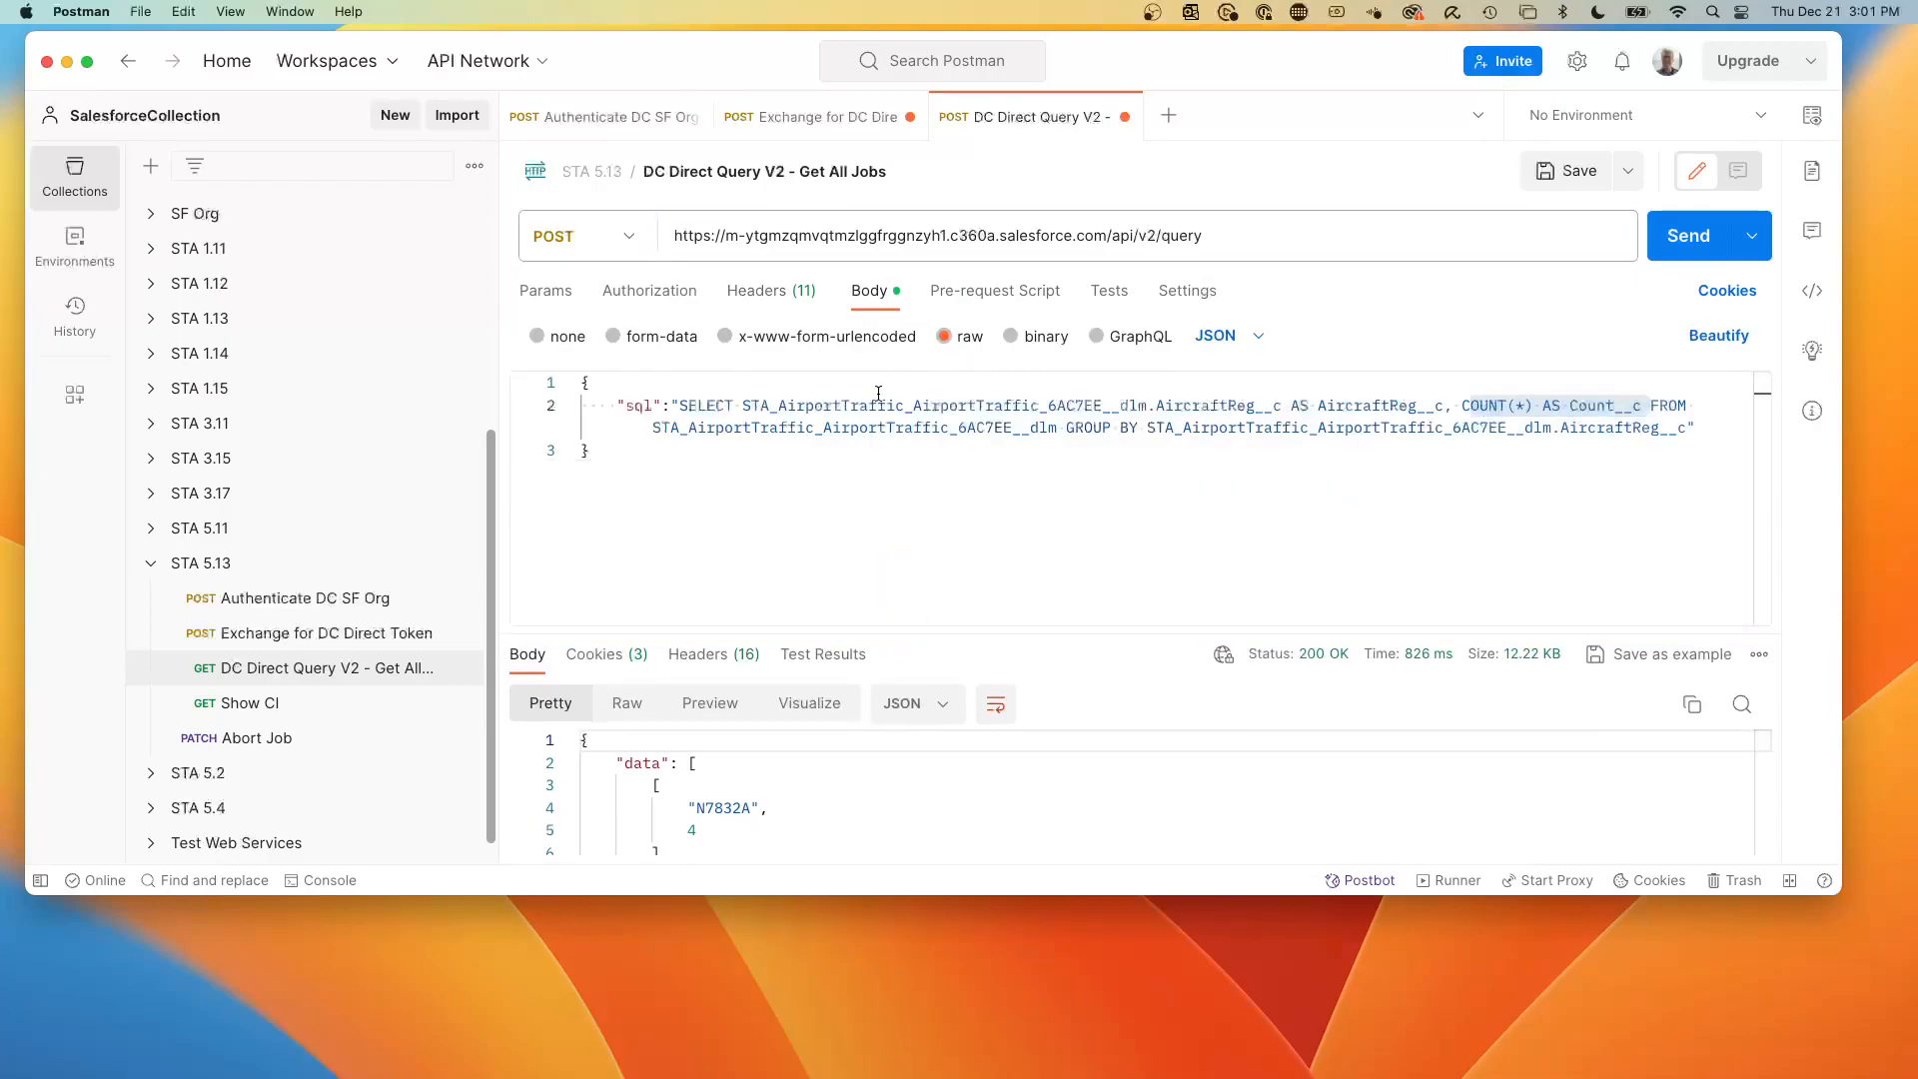
pyautogui.scroll(-5, 1042, 780)
pyautogui.scroll(-1, 1042, 781)
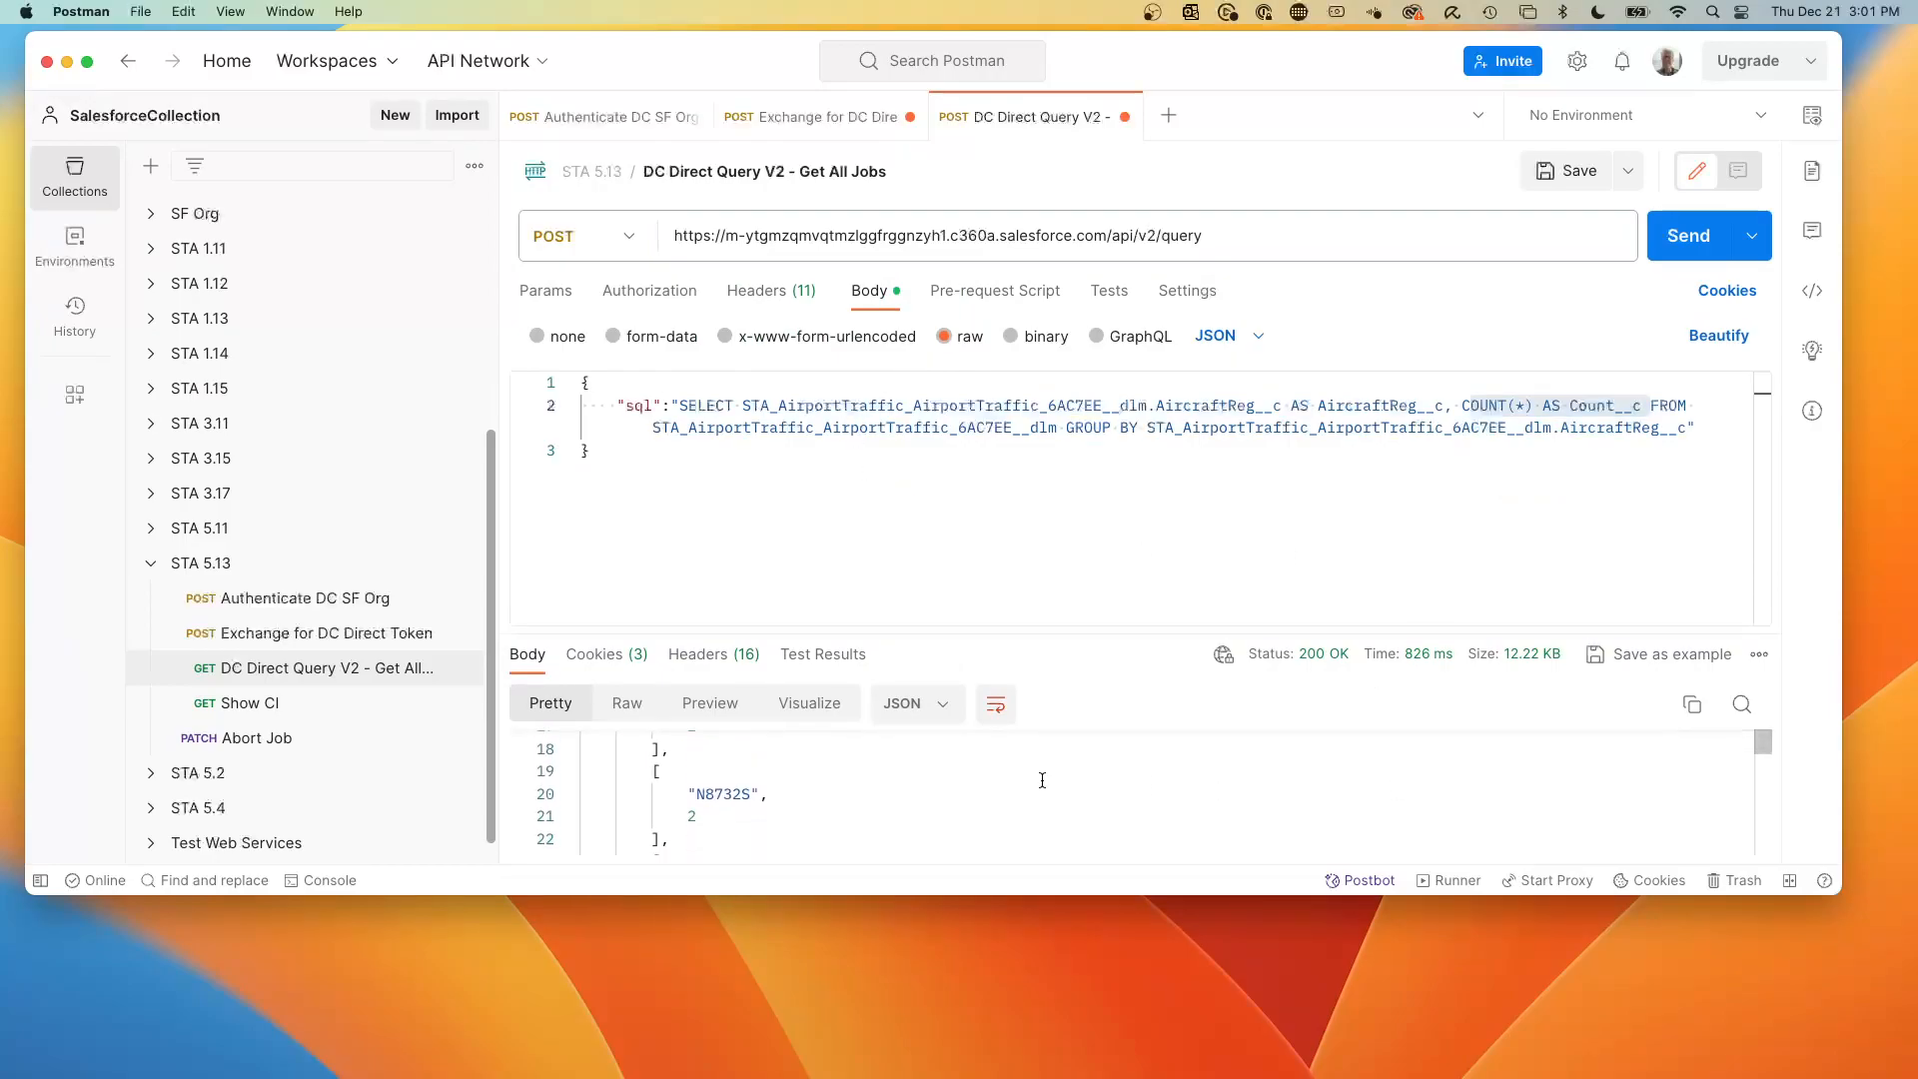
# Open the Show CI request, compare its URL ending with the insight API name STA_Demo1__cio in Data Cloud, and send it.
pyautogui.click(311, 700)
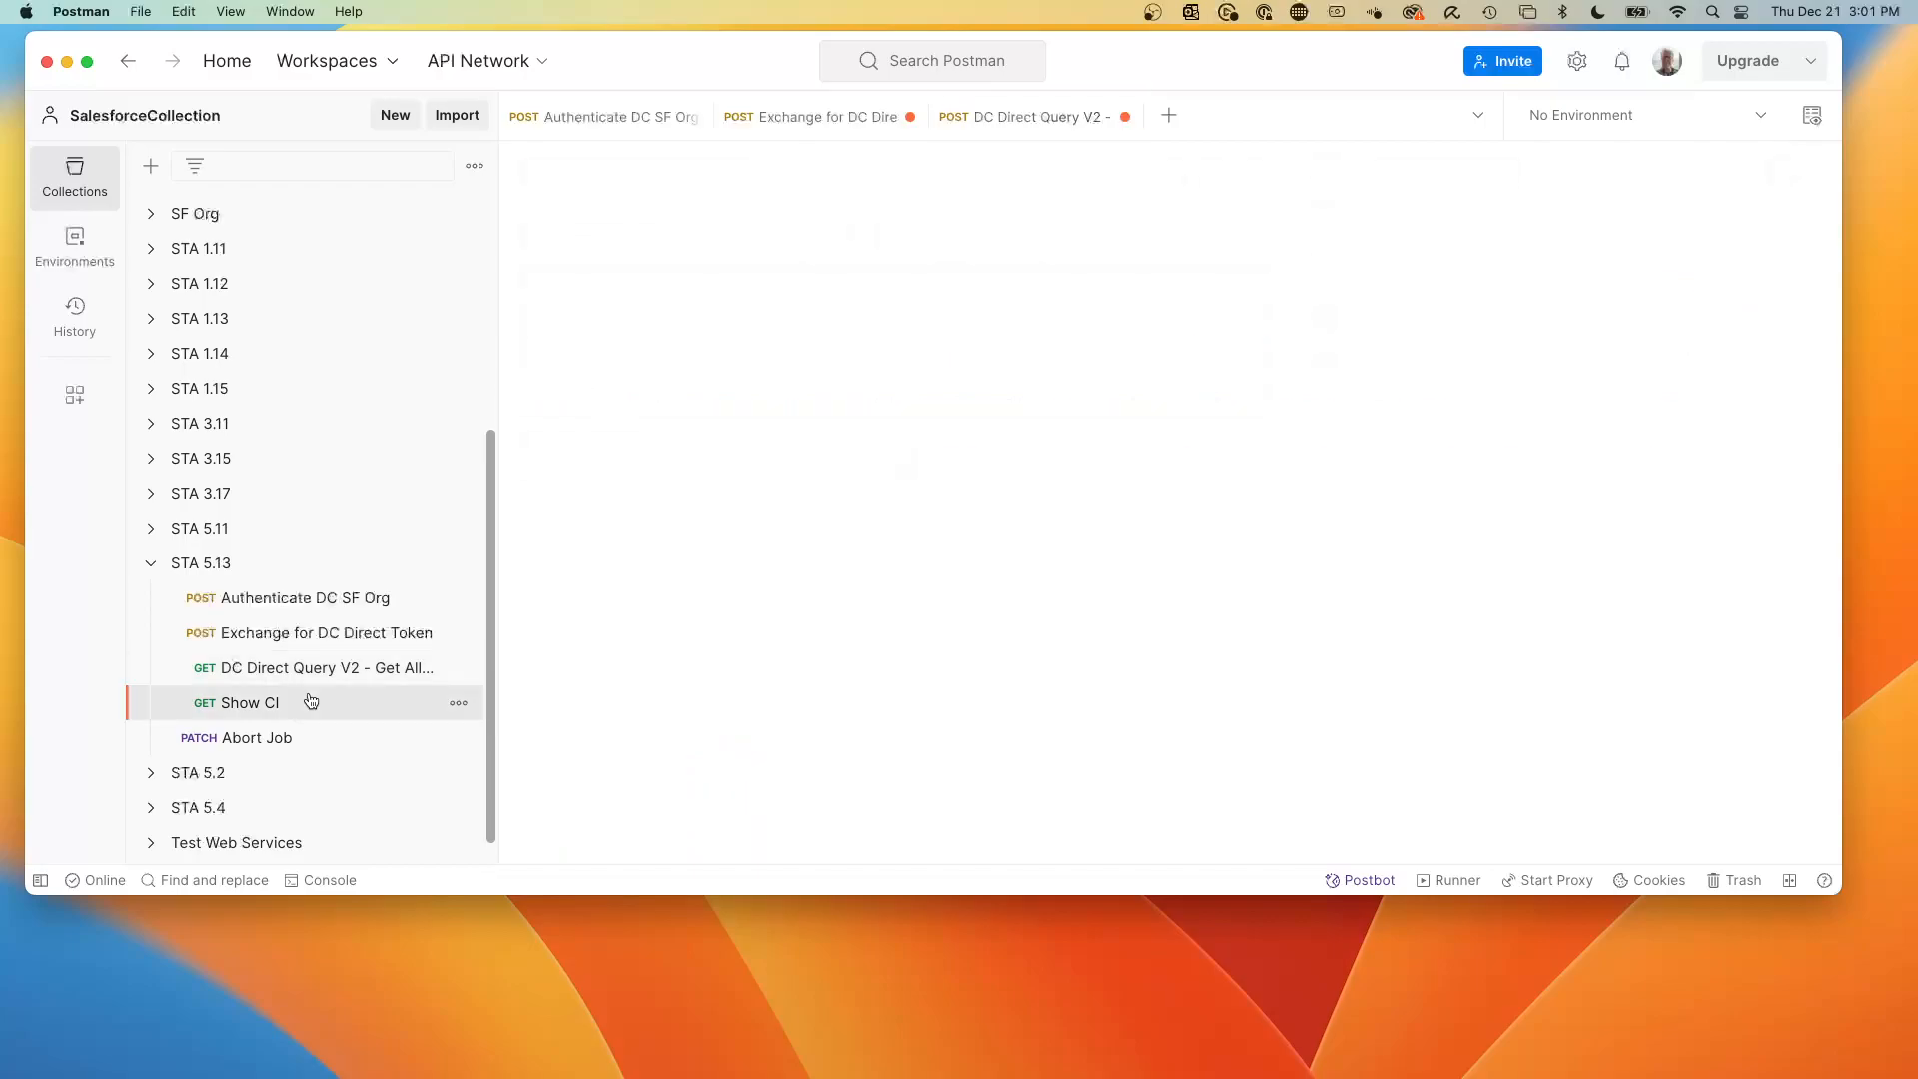
pyautogui.click(1116, 239)
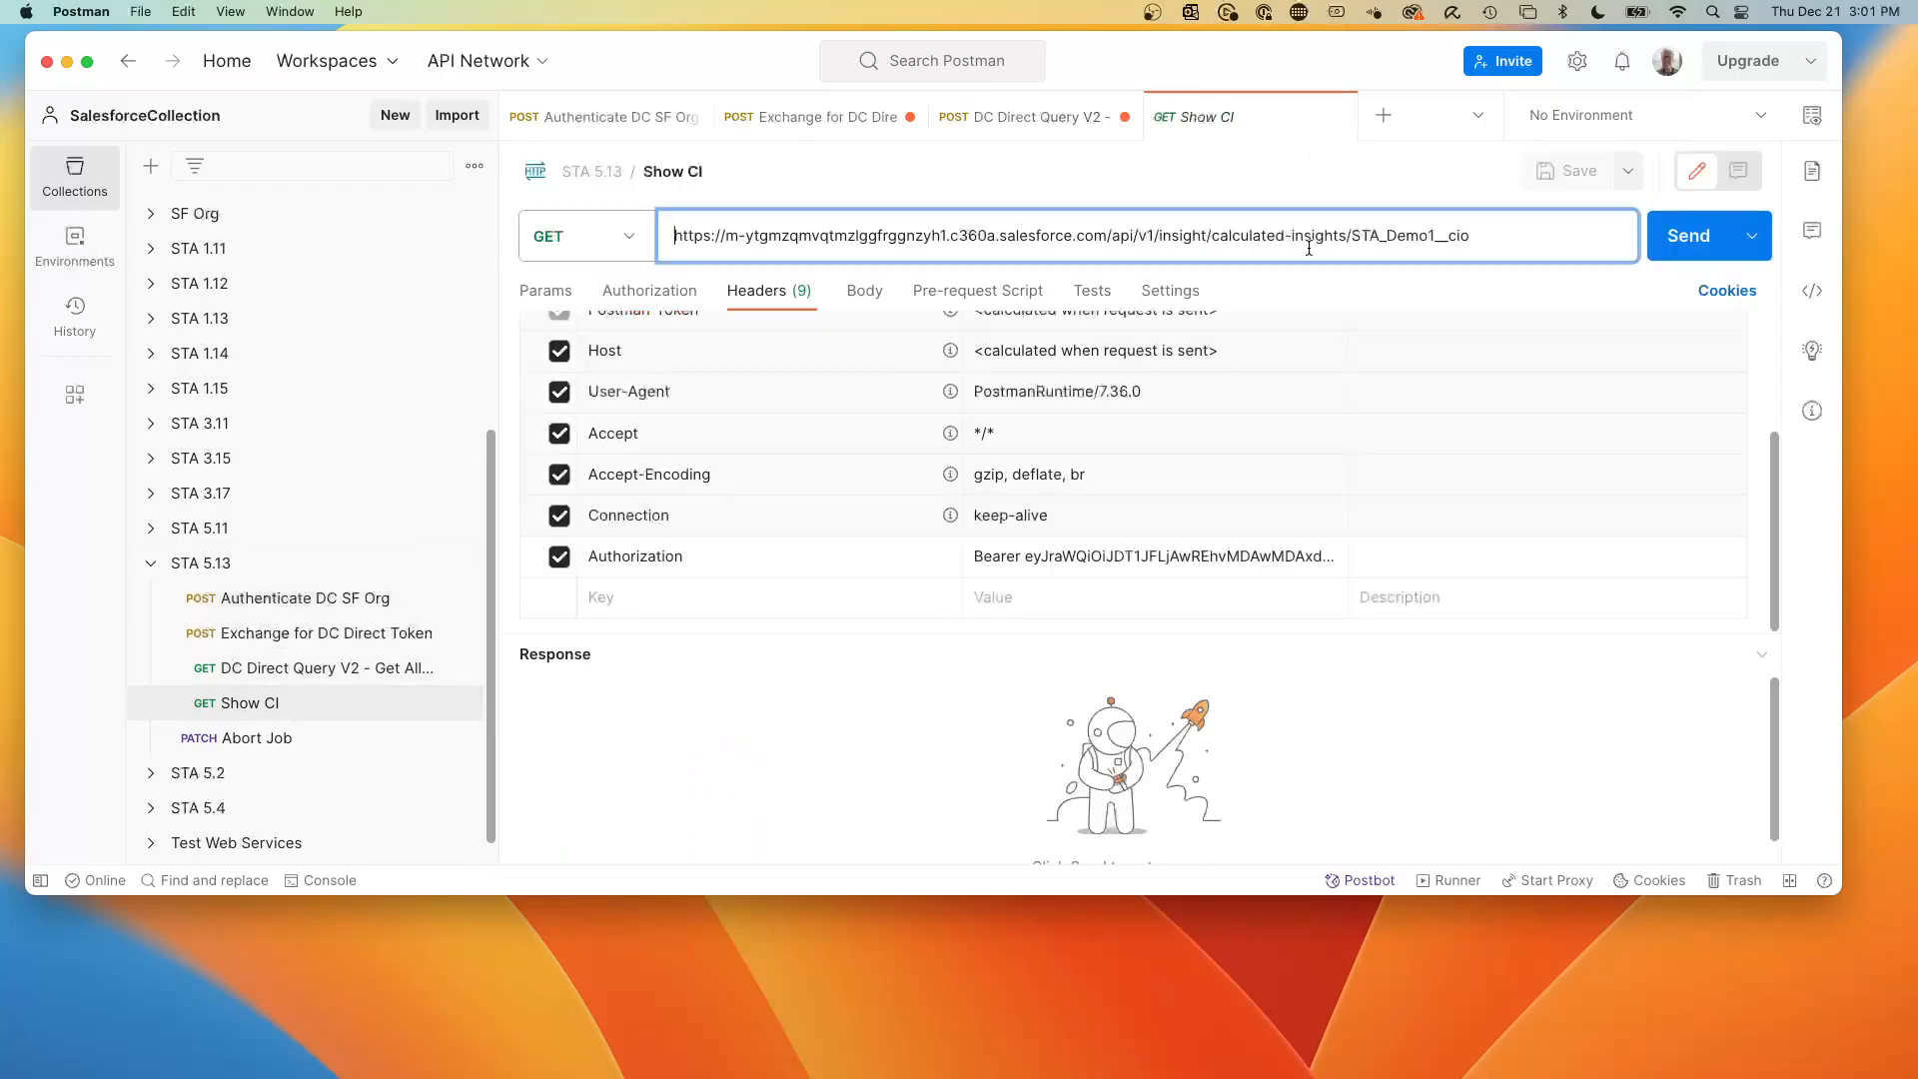
pyautogui.hotkey('ctrl', 'Right')
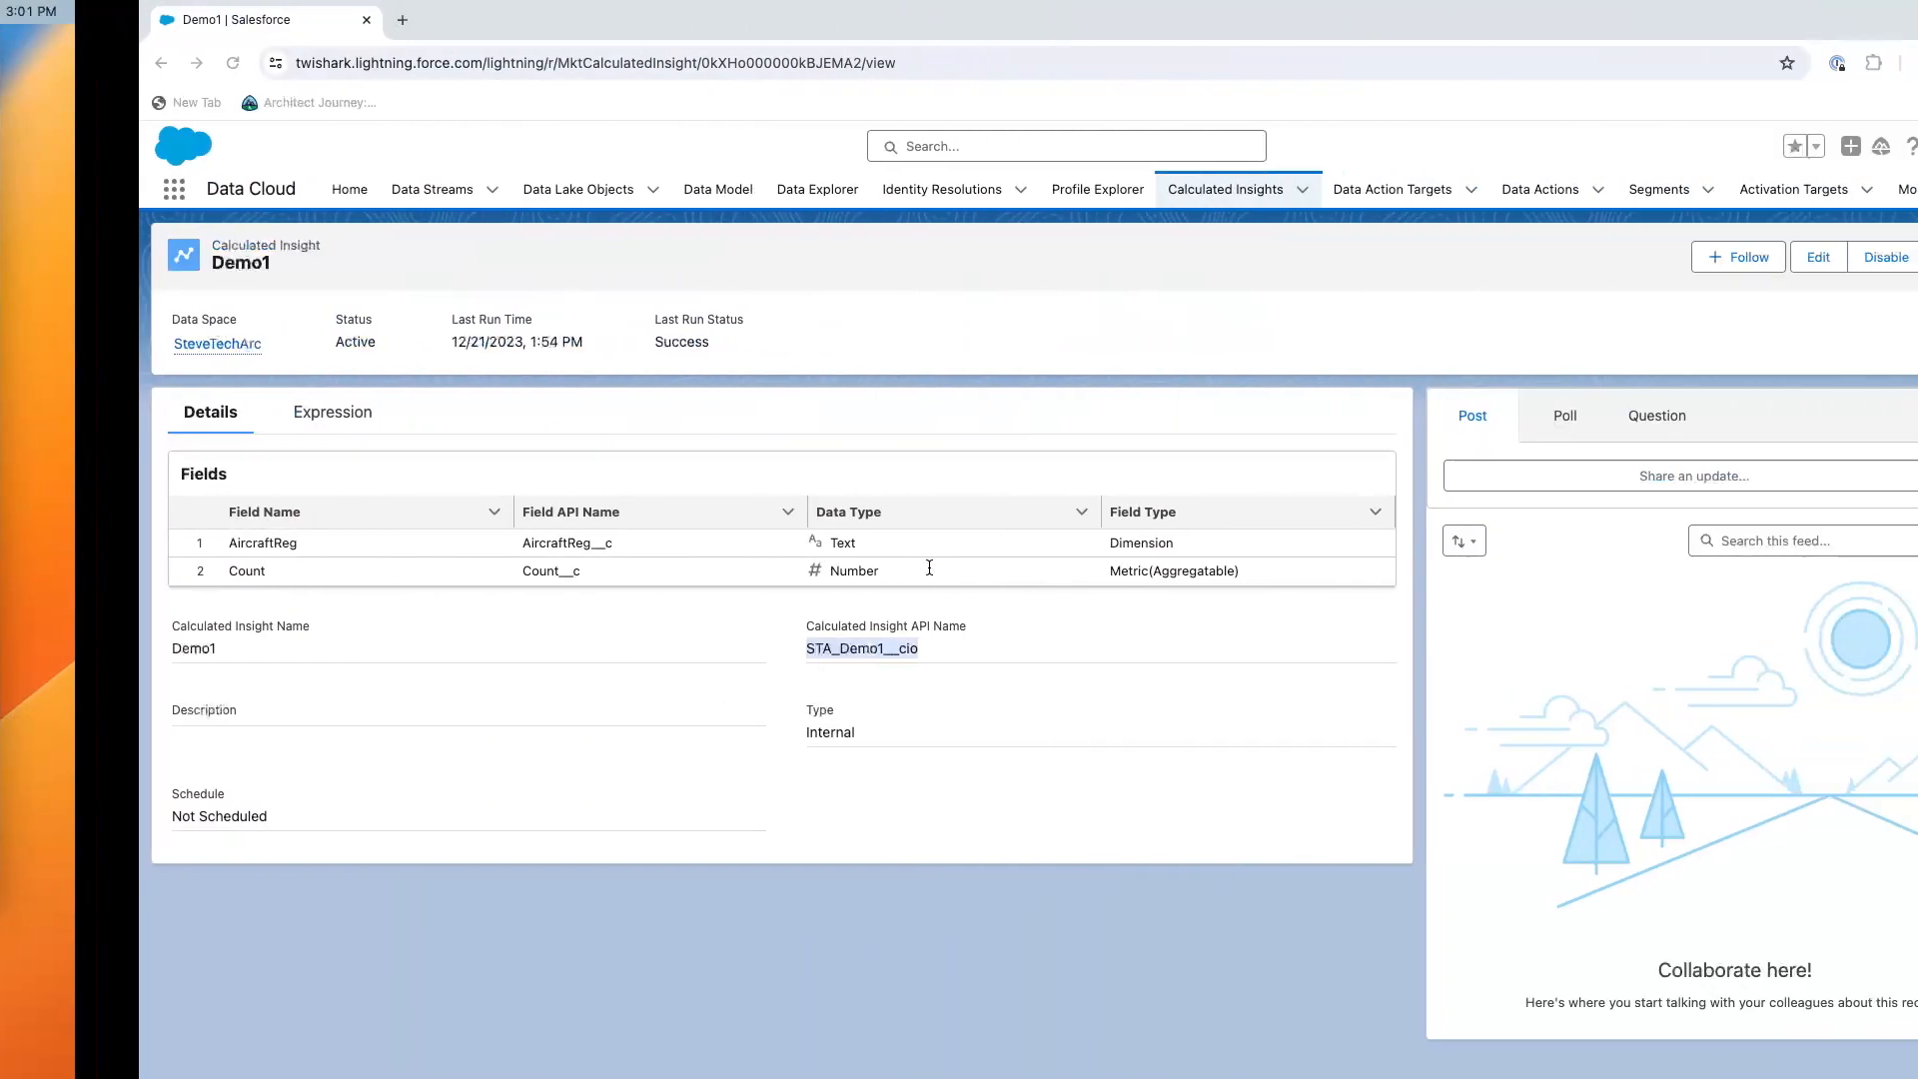
pyautogui.click(752, 653)
pyautogui.doubleClick(727, 646)
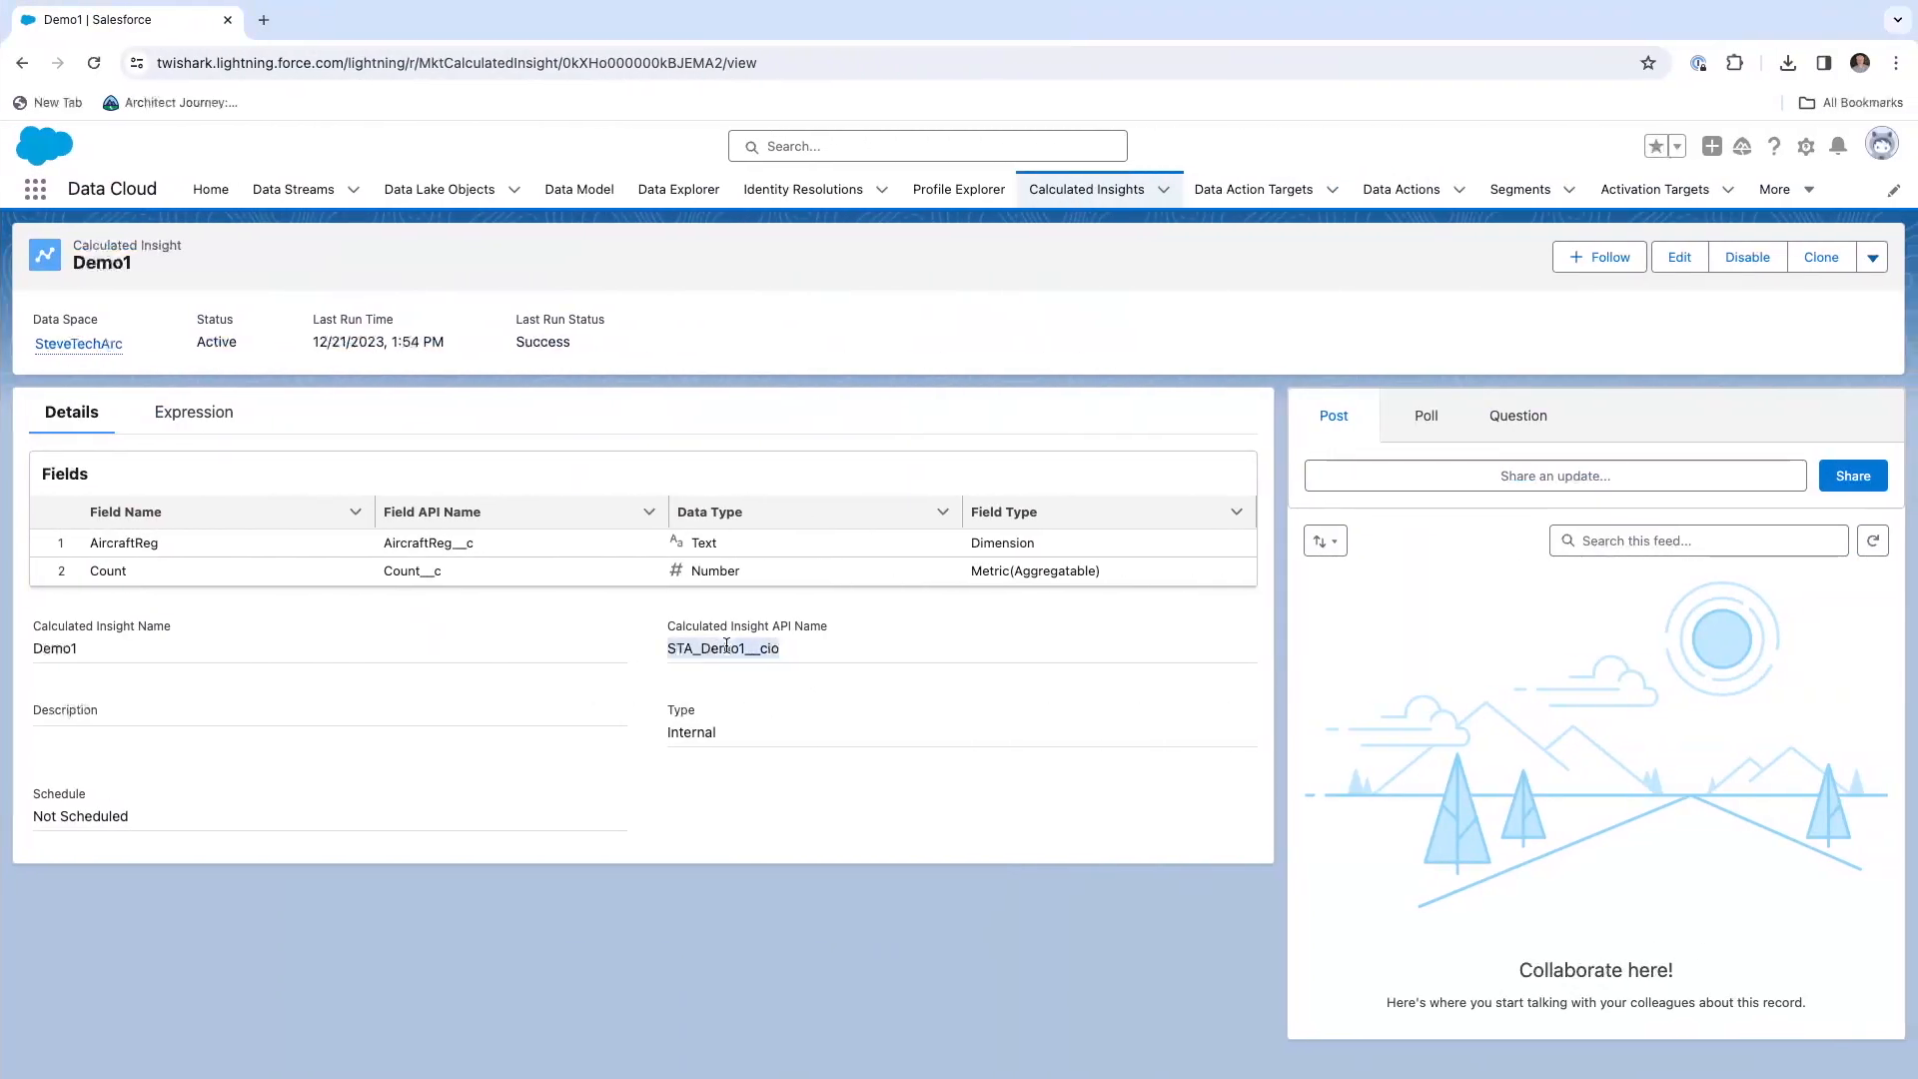
pyautogui.hotkey('ctrl', 'Left')
pyautogui.click(1470, 239)
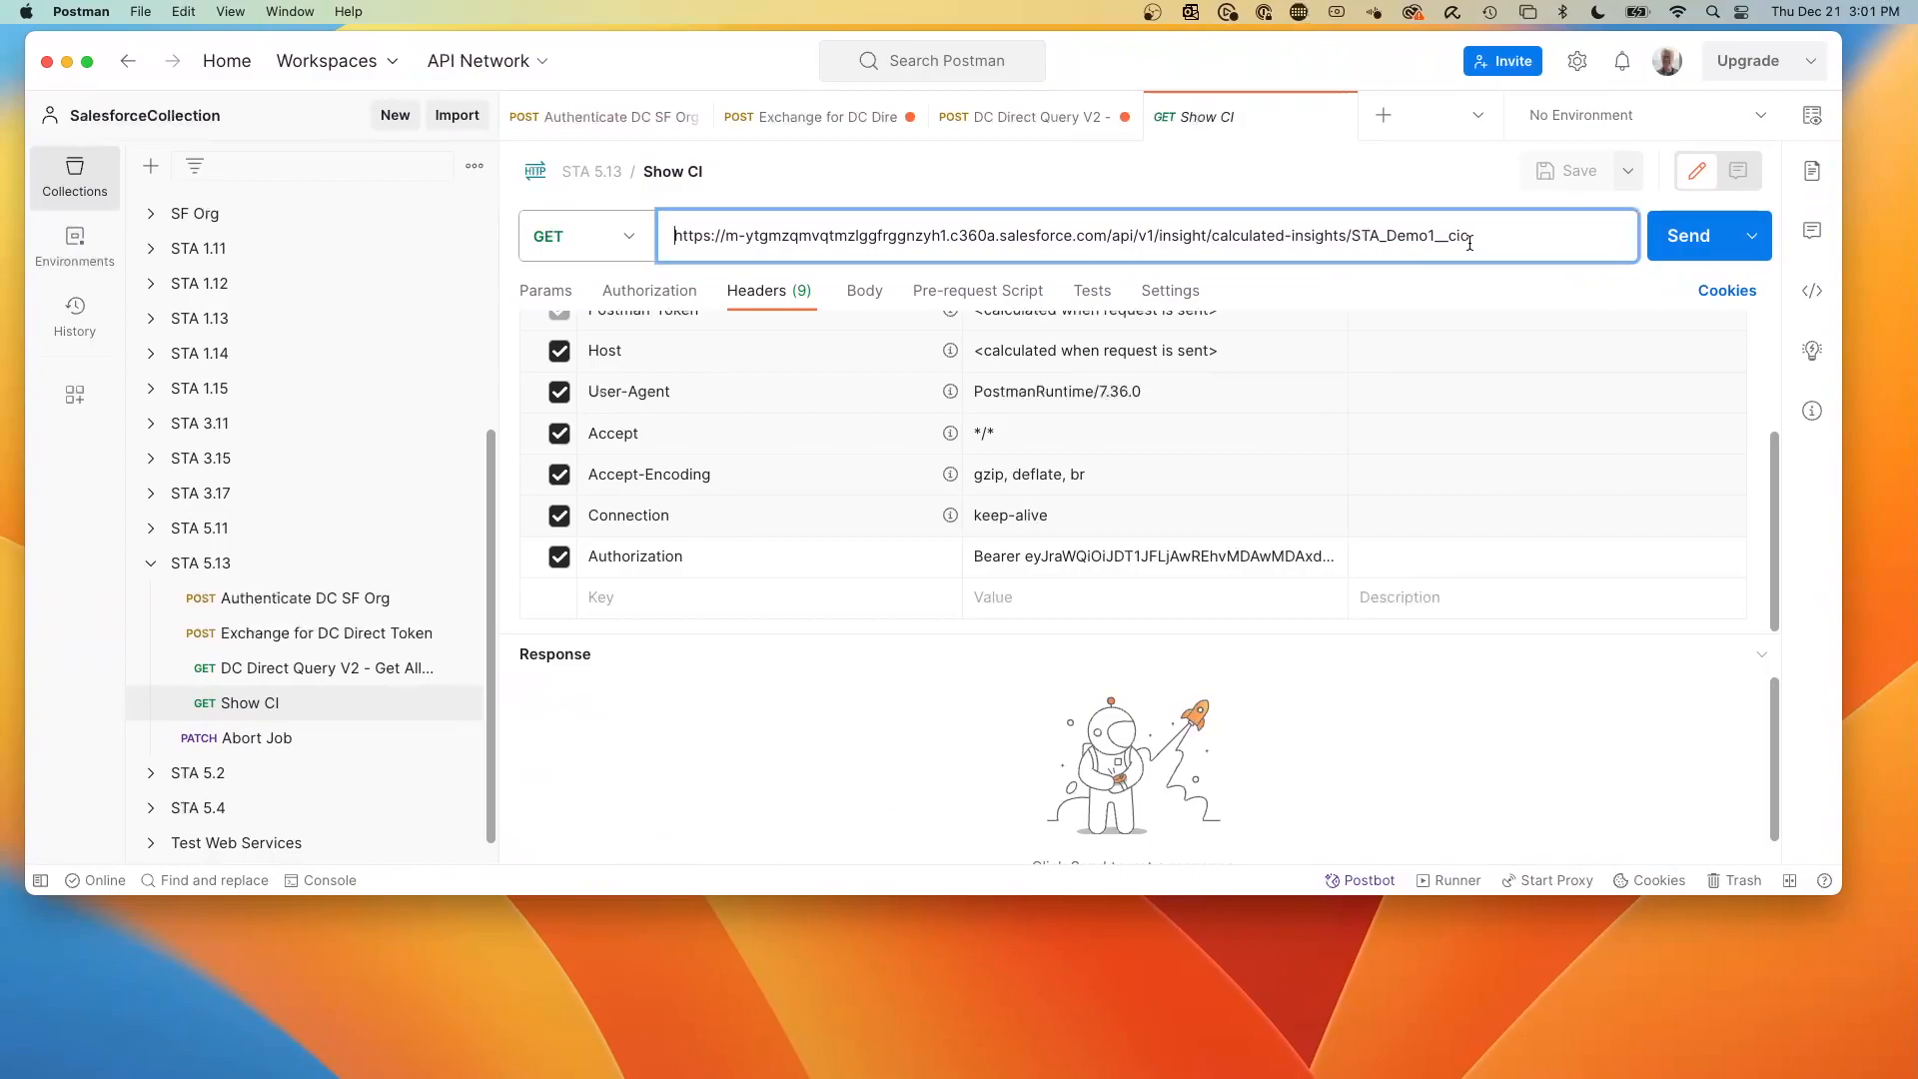
pyautogui.click(1679, 240)
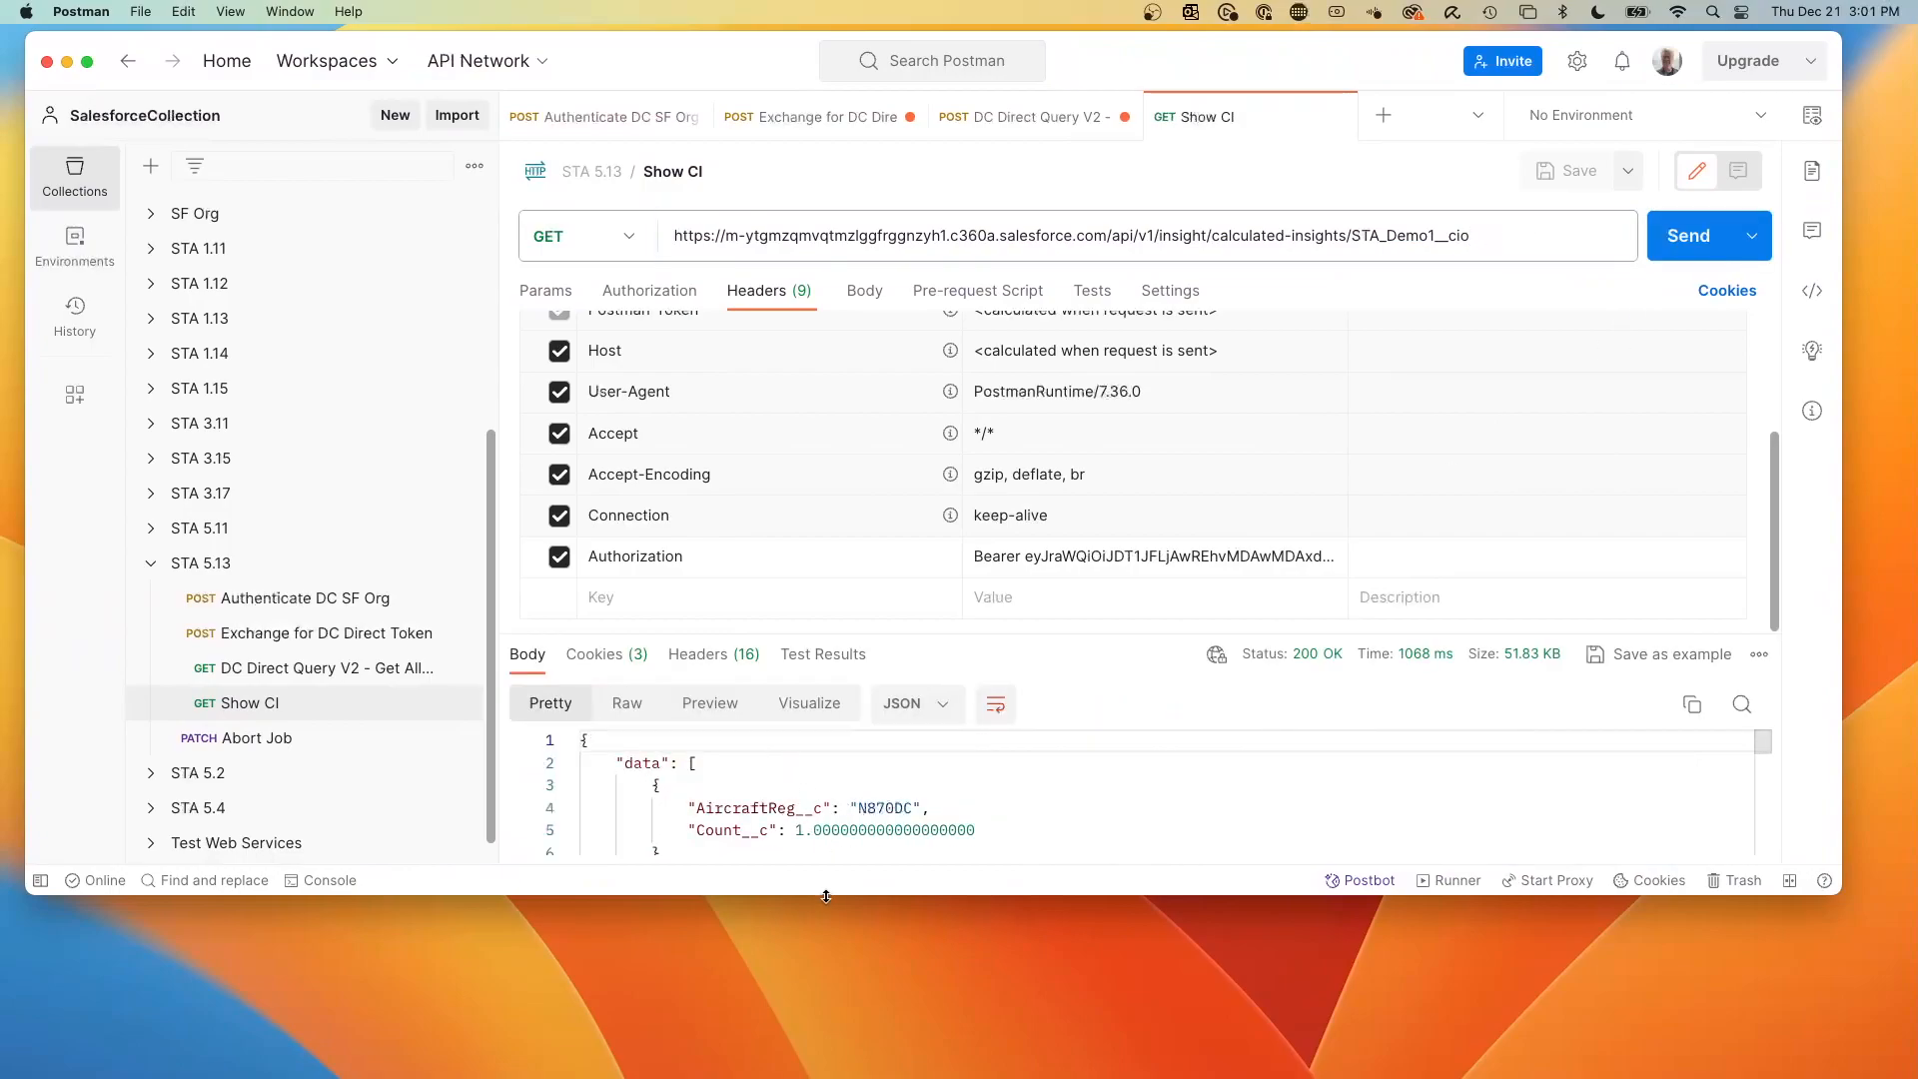
# Enlarge the Postman window and examine the AircraftReg__c and Count__c pairs in the Show CI response.
pyautogui.moveTo(828, 895); pyautogui.dragTo(828, 1044)
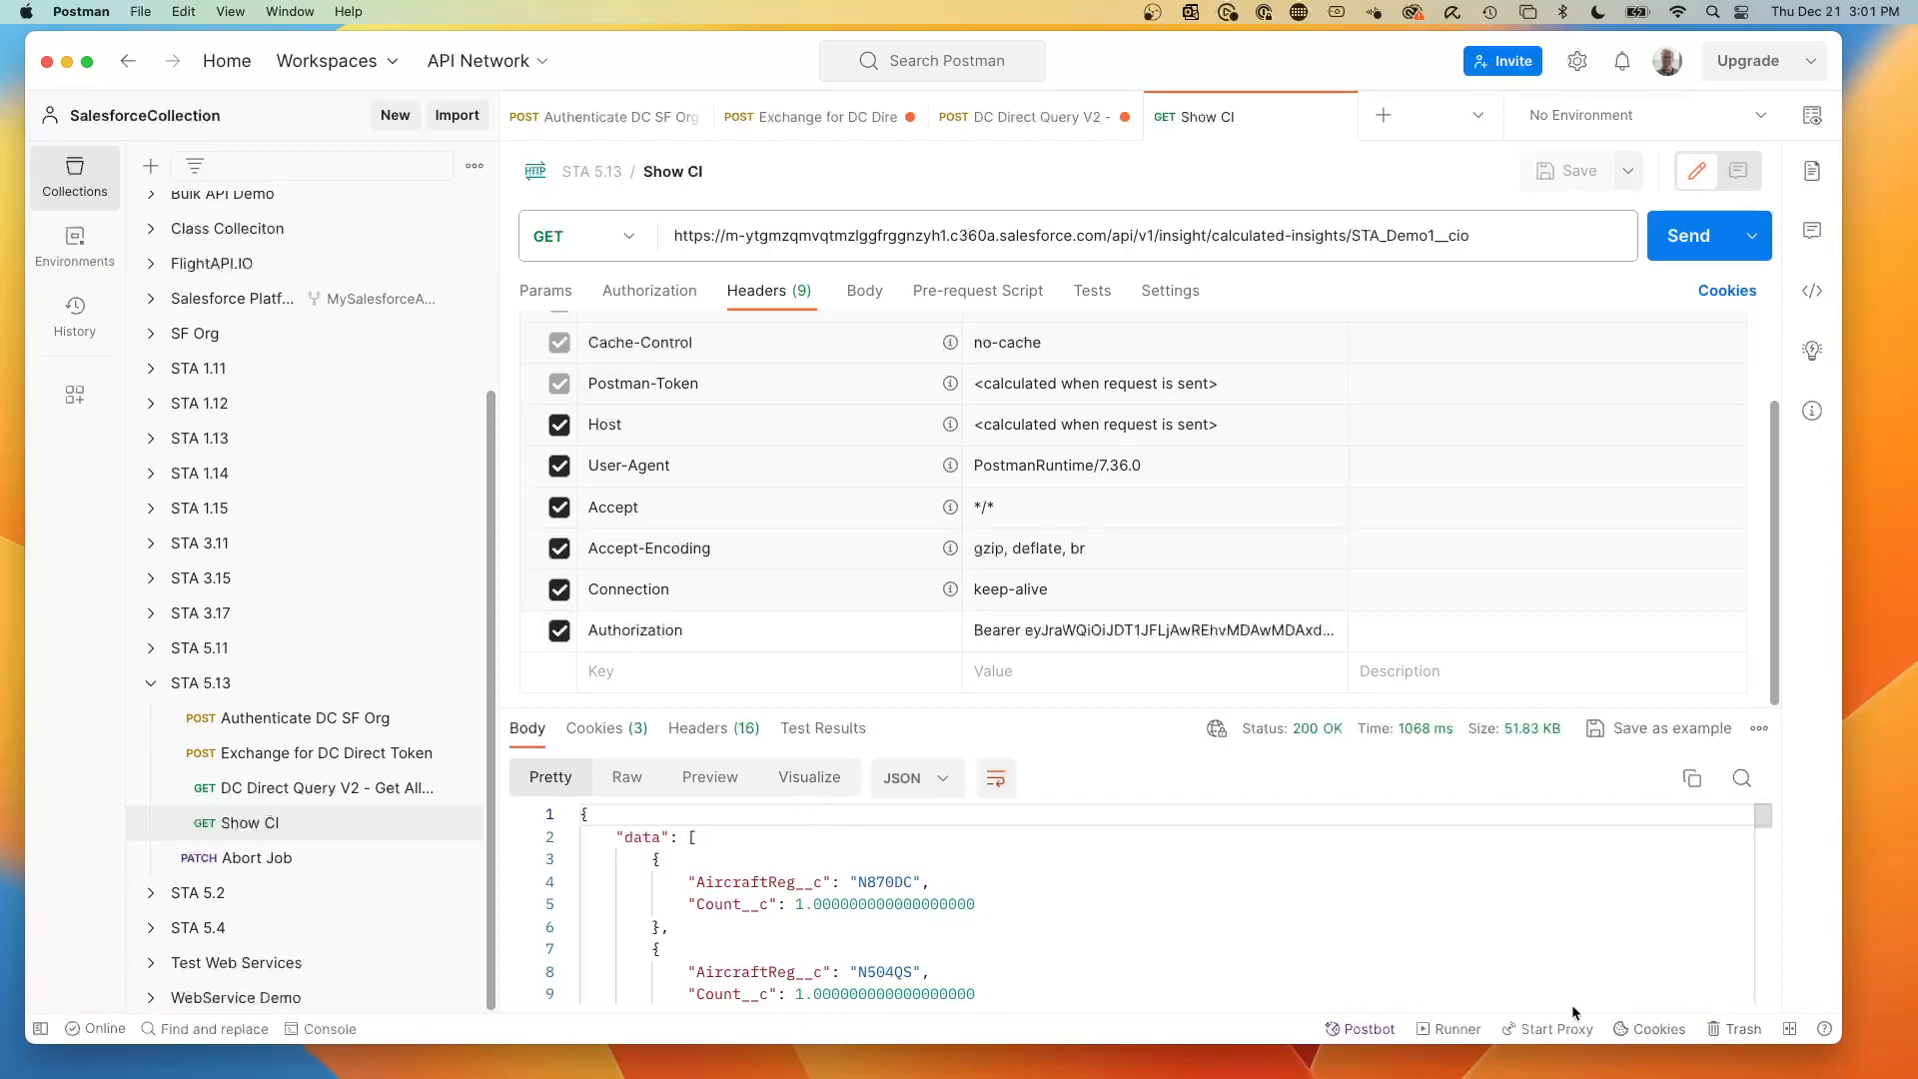
pyautogui.scroll(-3, 1138, 969)
pyautogui.scroll(-10, 1137, 970)
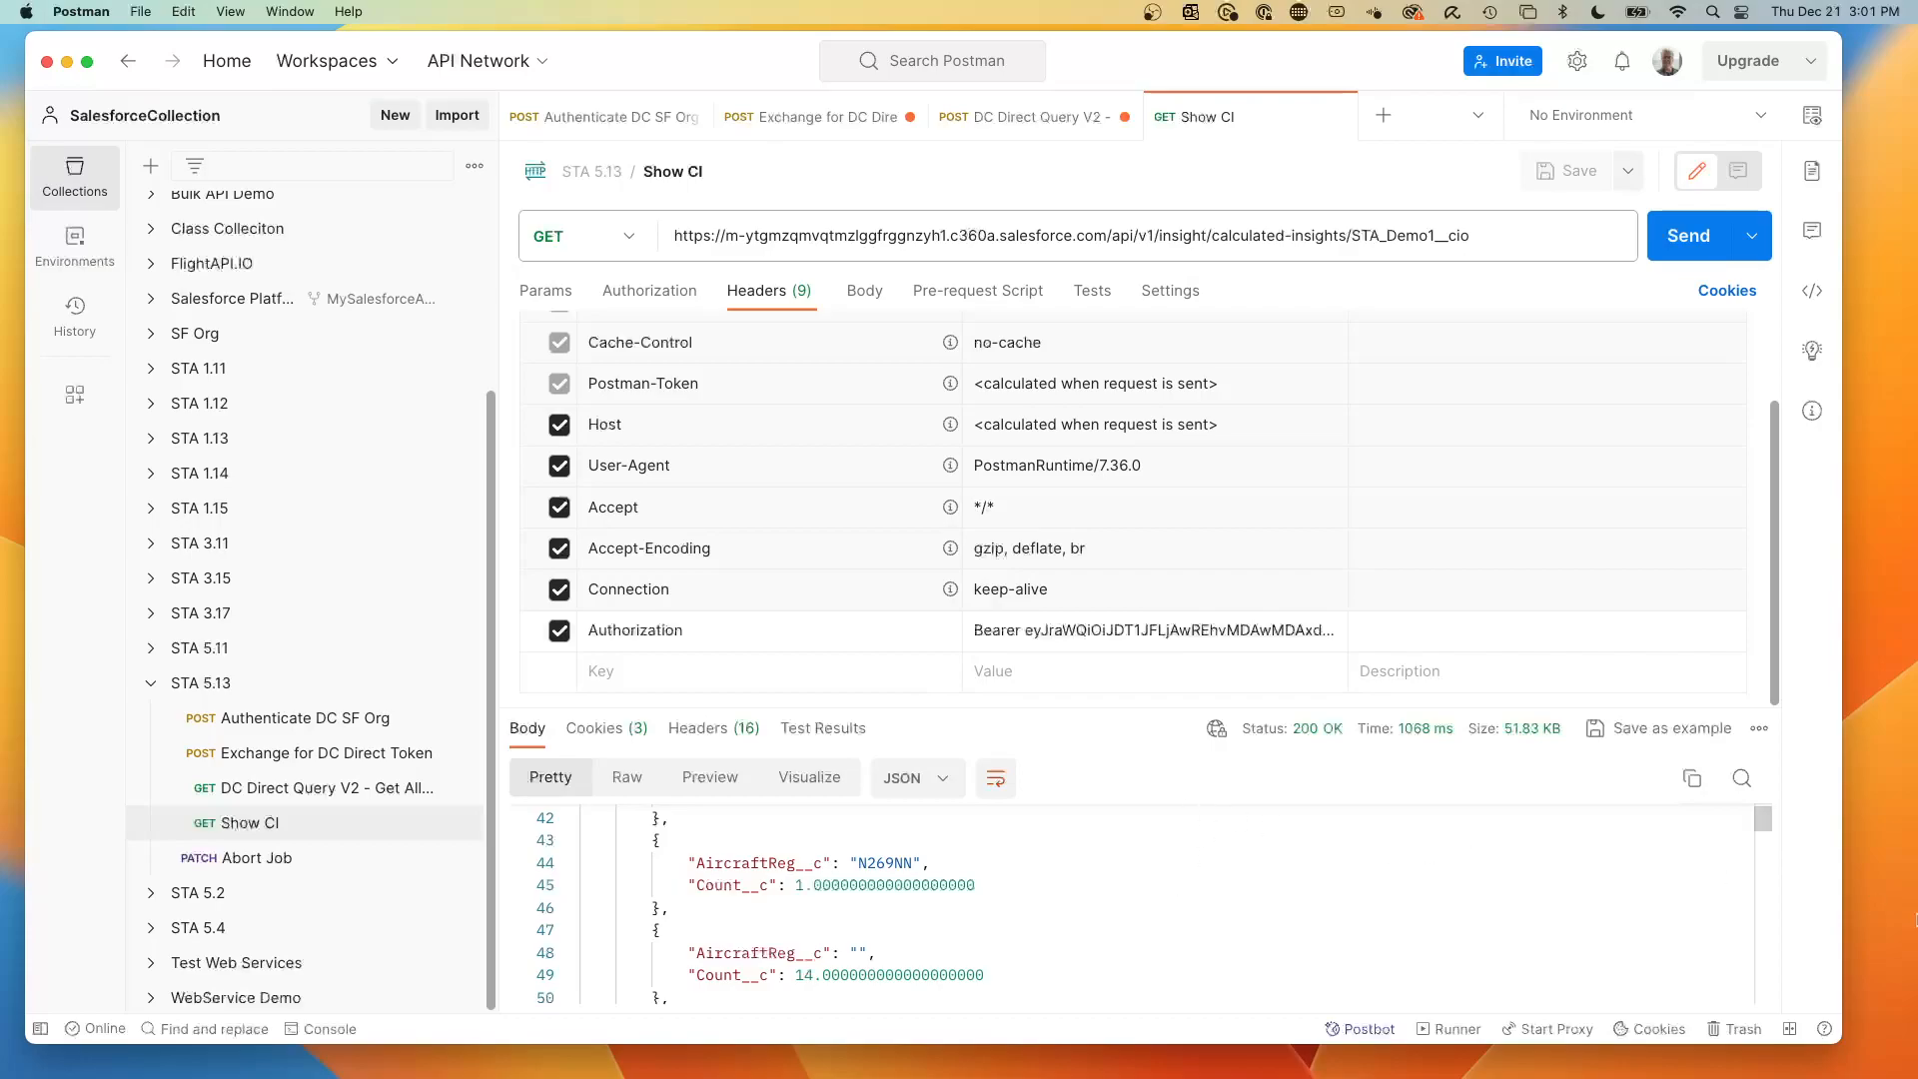
pyautogui.scroll(5, 791, 917)
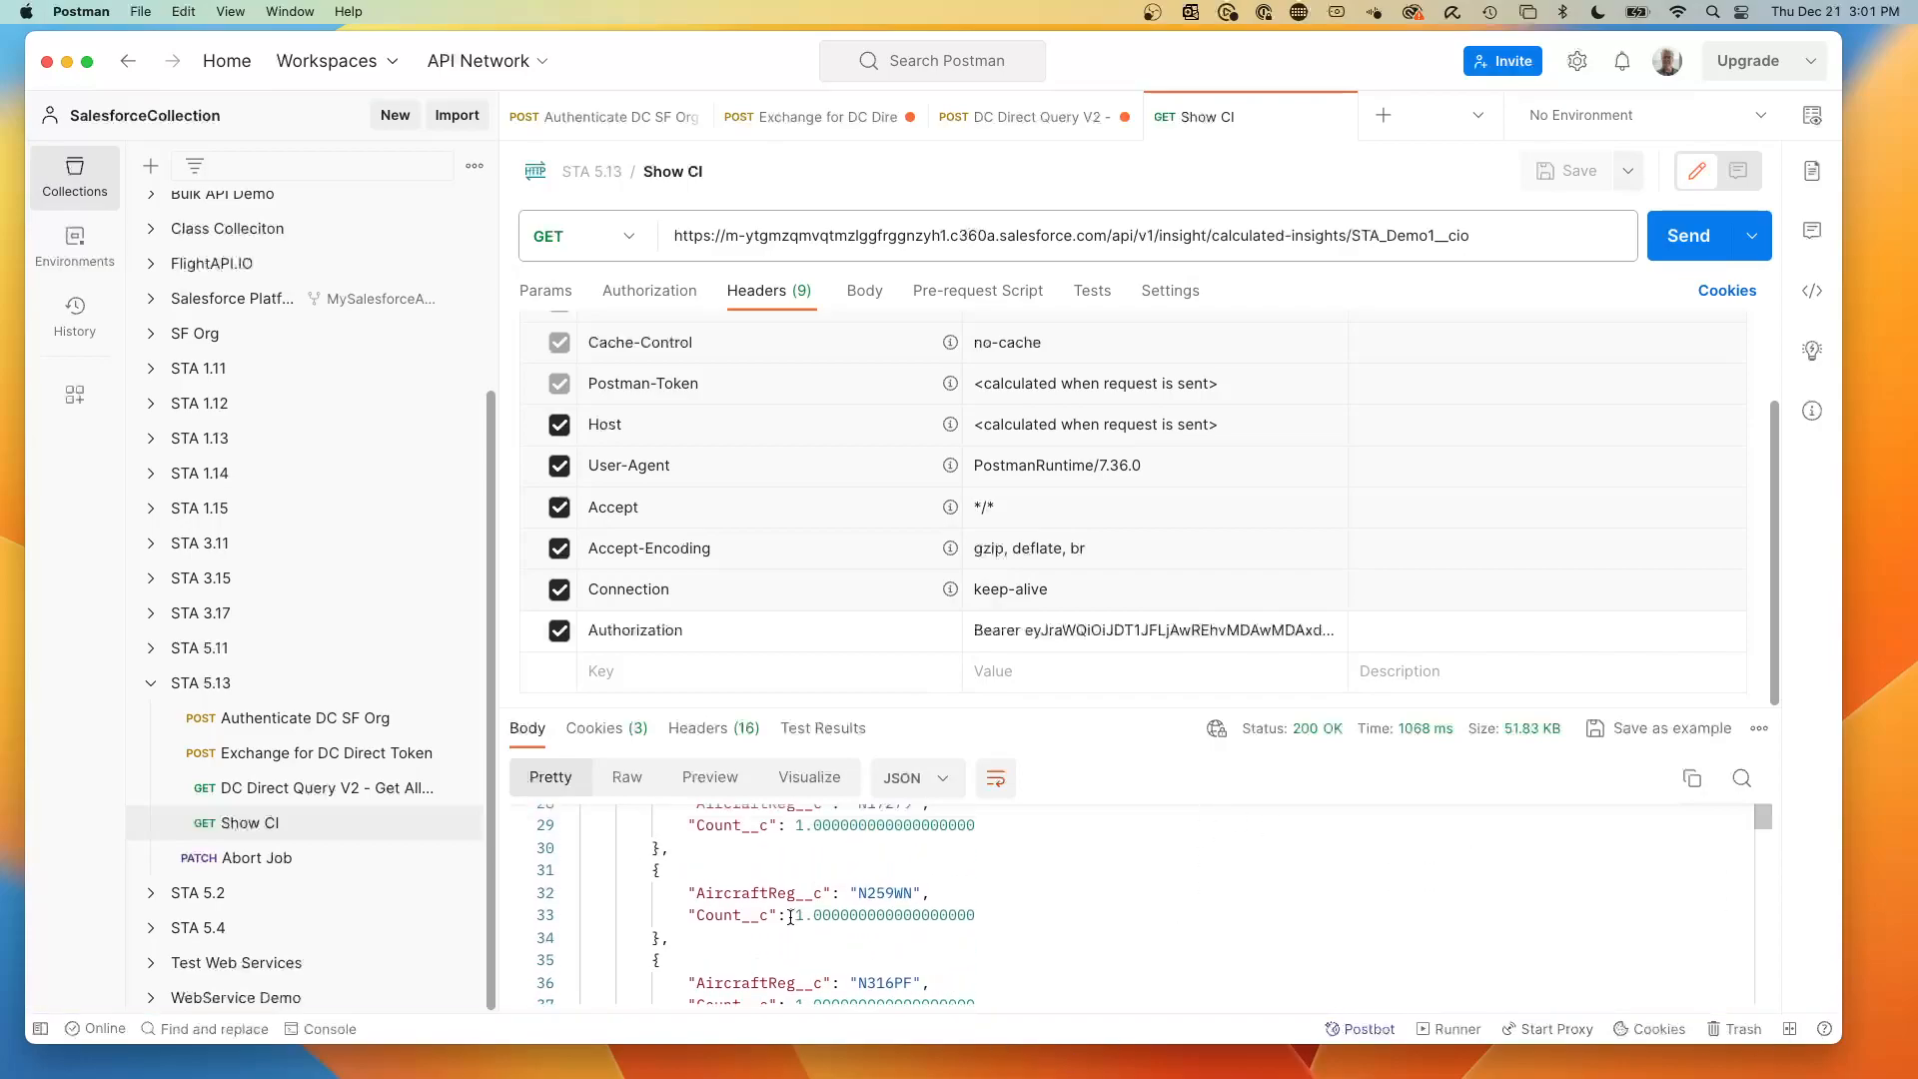
pyautogui.moveTo(679, 894); pyautogui.dragTo(1052, 893)
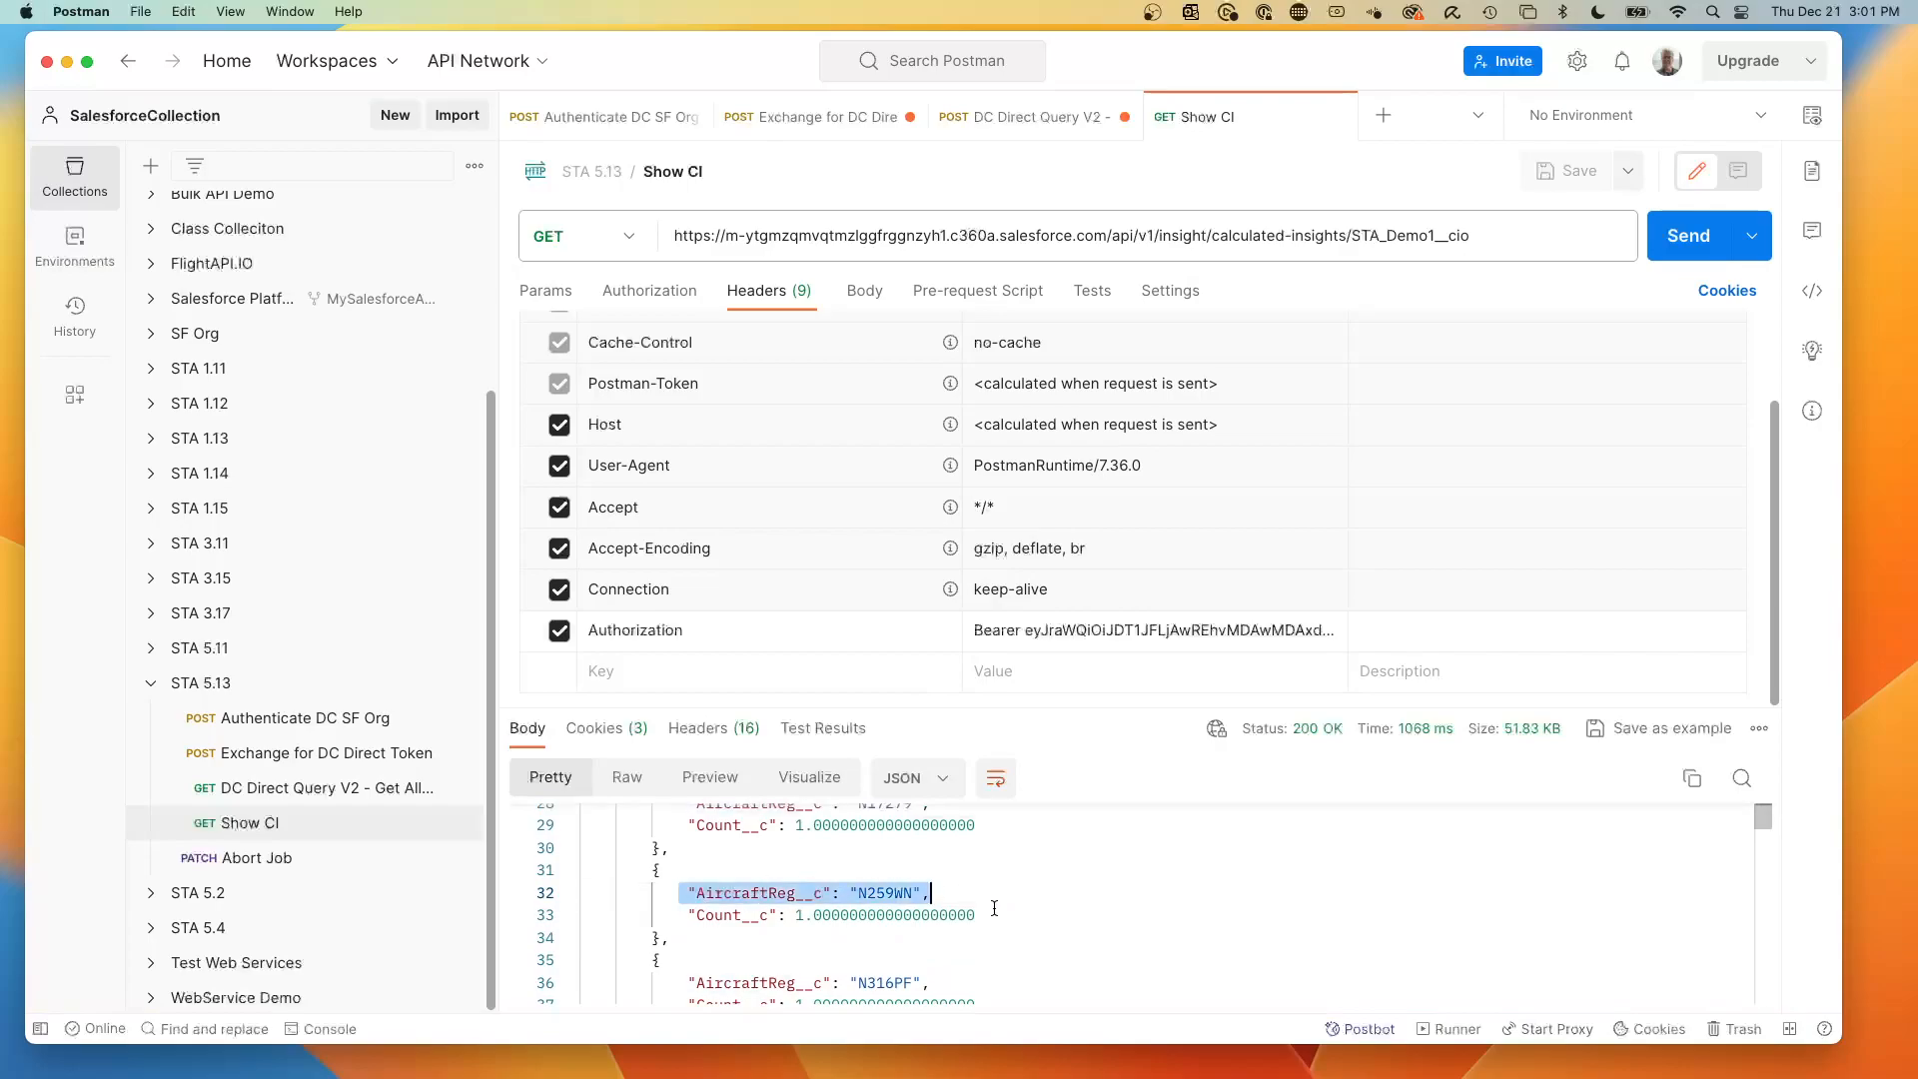
# Open the DC Direct Query V2 request and examine the TrafficType__c column and AircraftReg__c alias in its SQL body.
pyautogui.scroll(5, 851, 889)
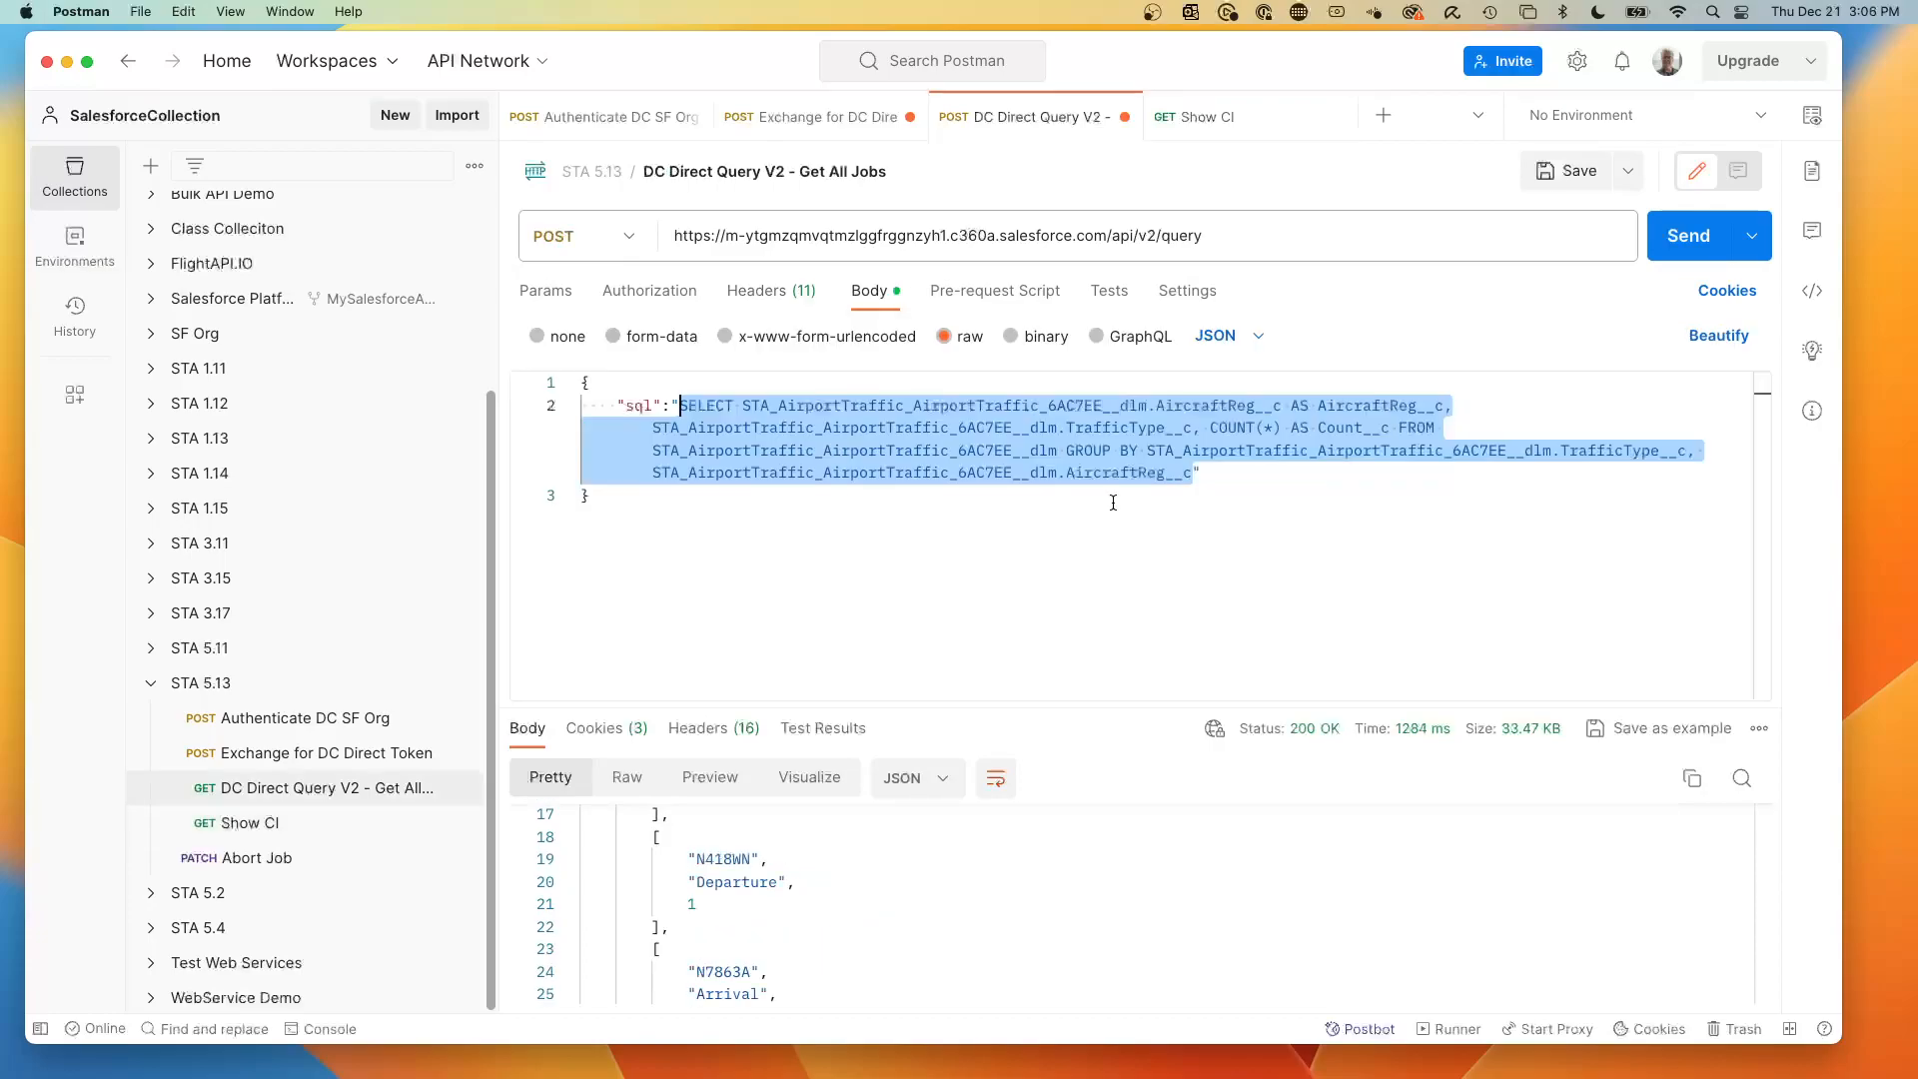
pyautogui.click(1113, 501)
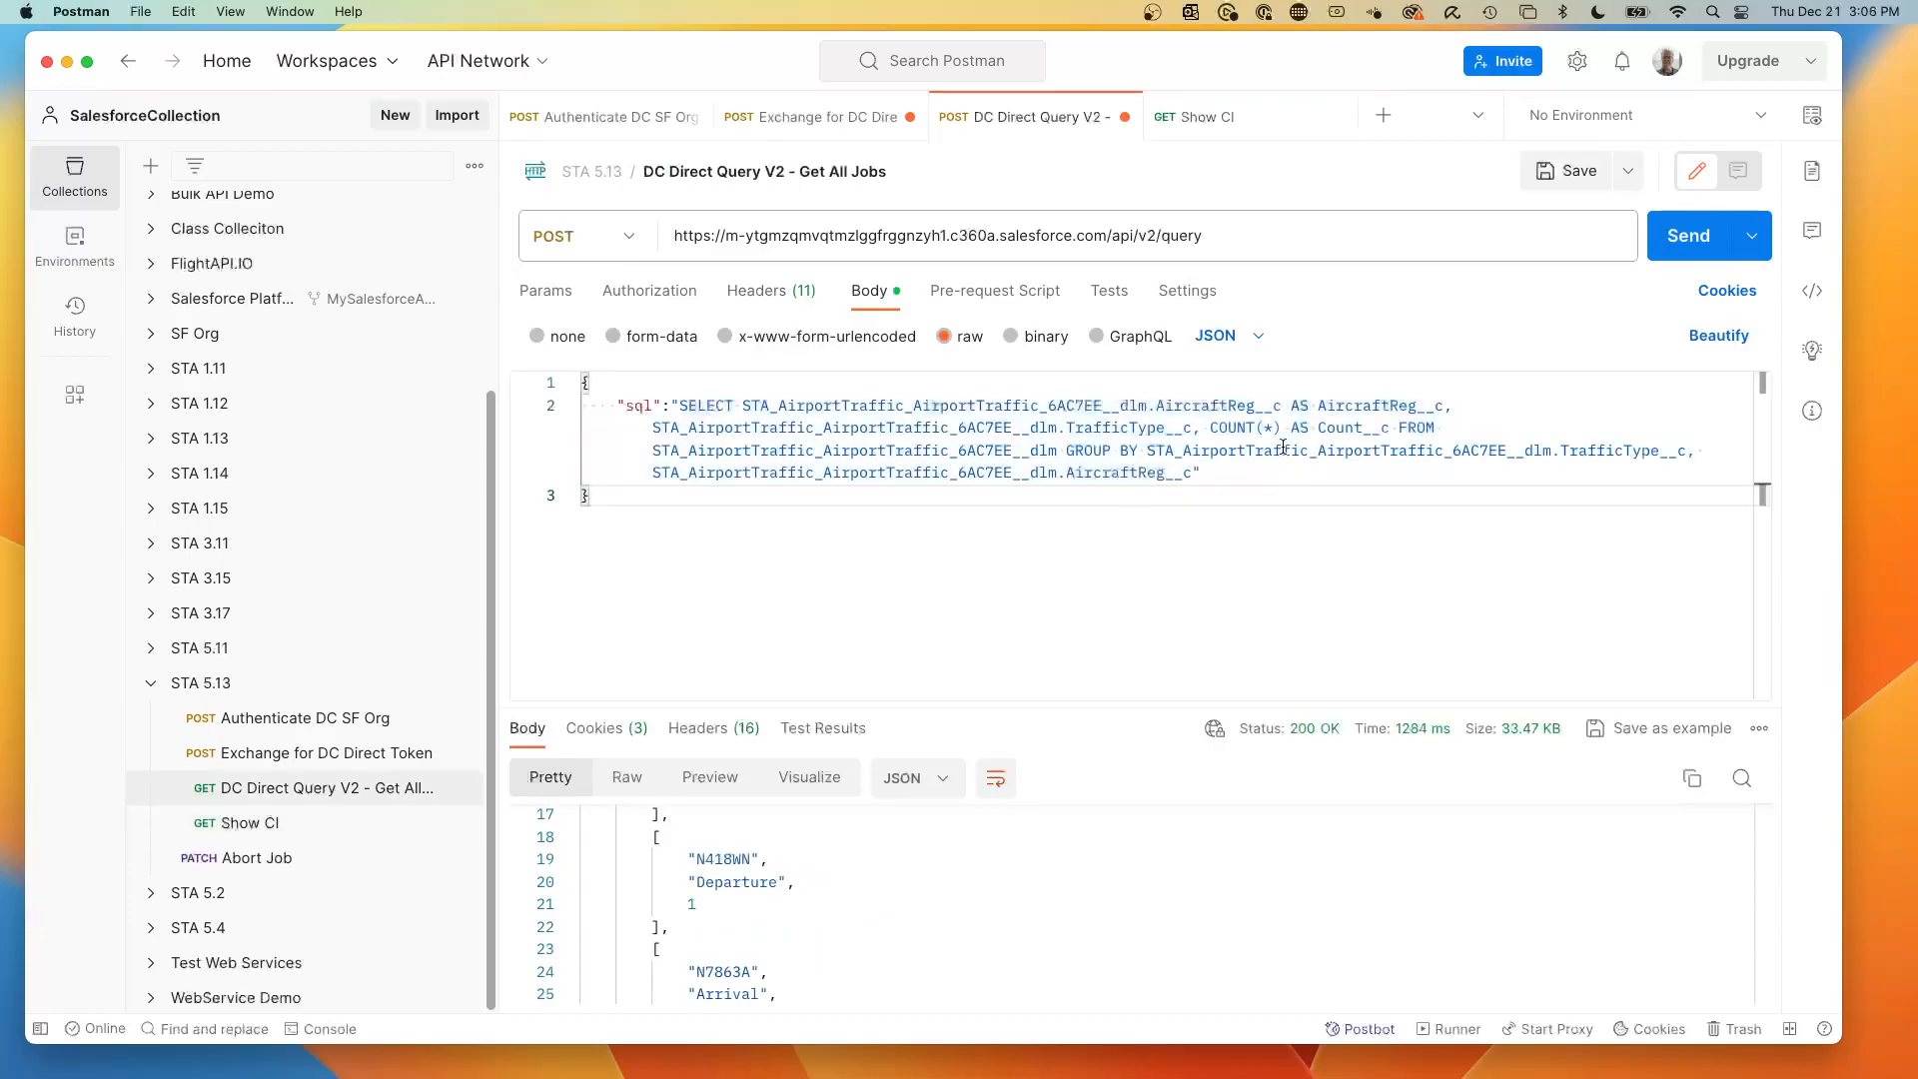
pyautogui.moveTo(1202, 428); pyautogui.dragTo(966, 430)
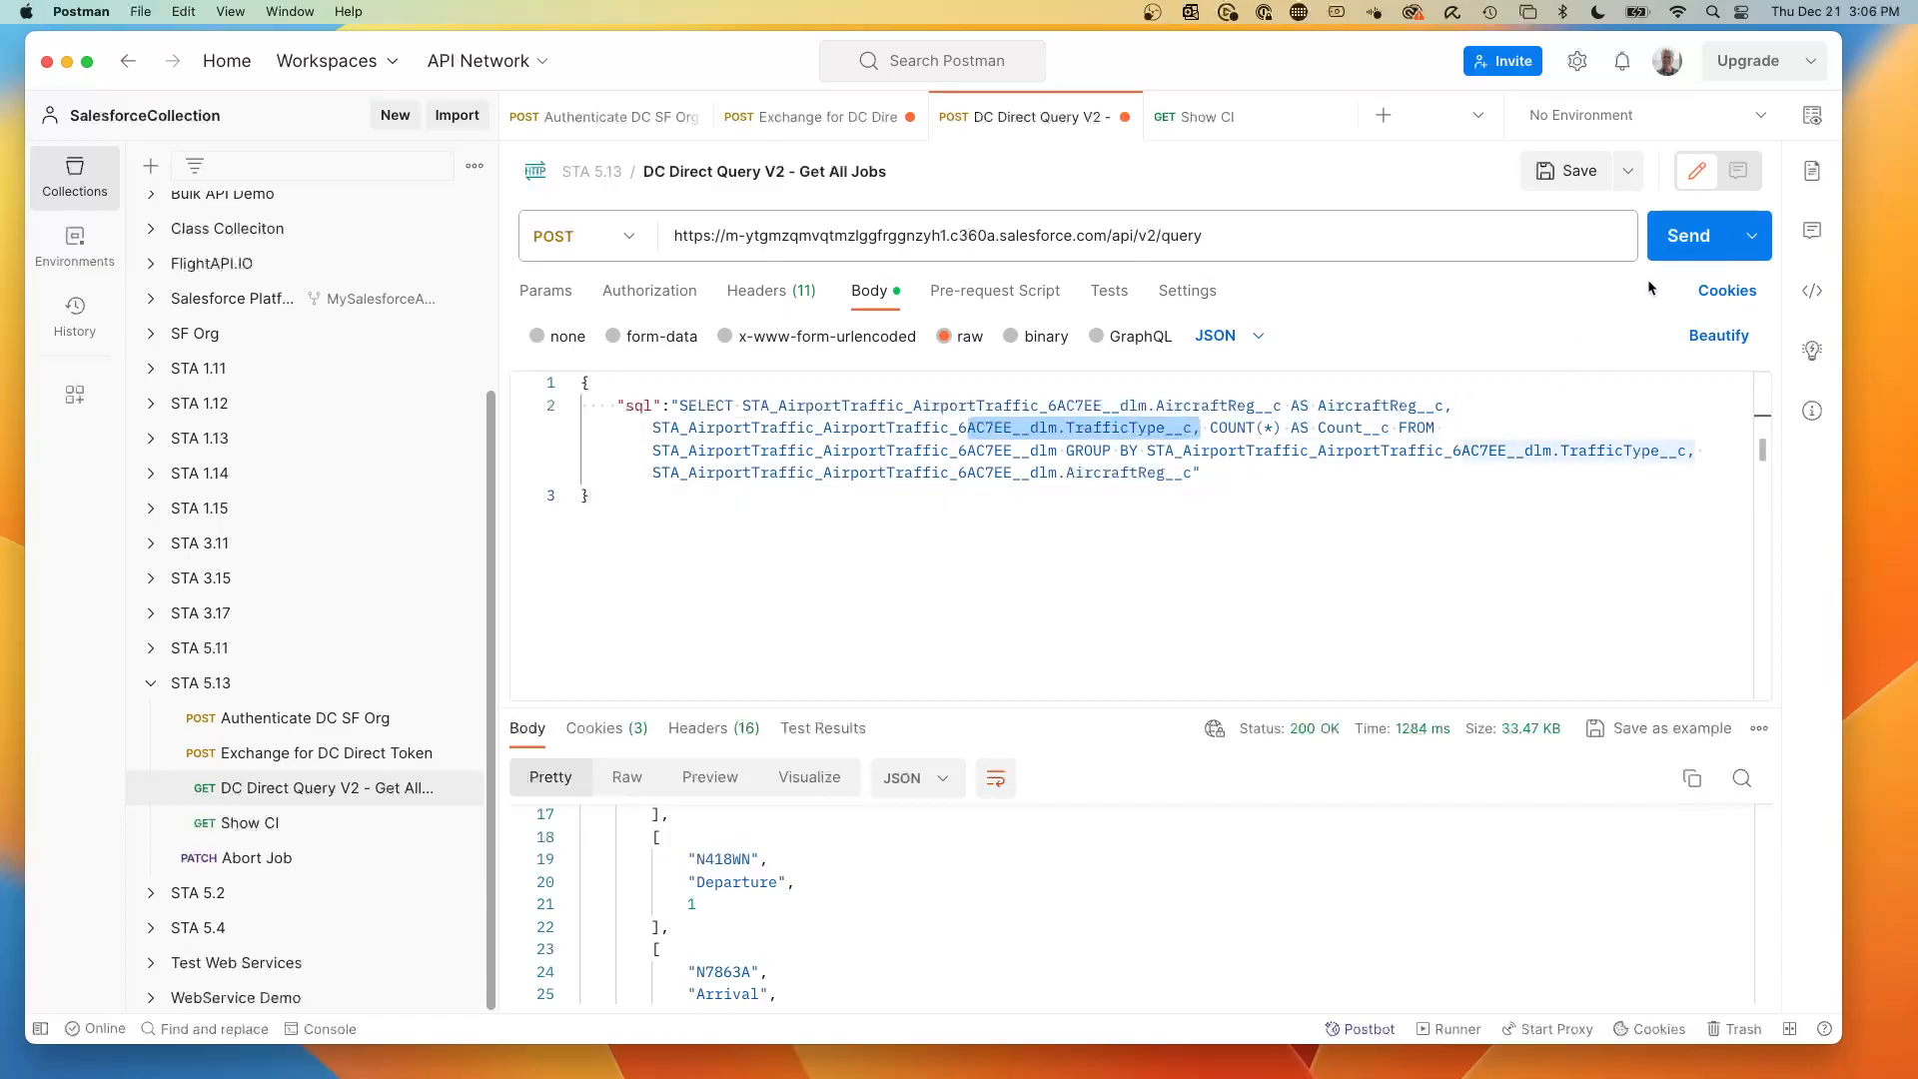
pyautogui.doubleClick(1386, 408)
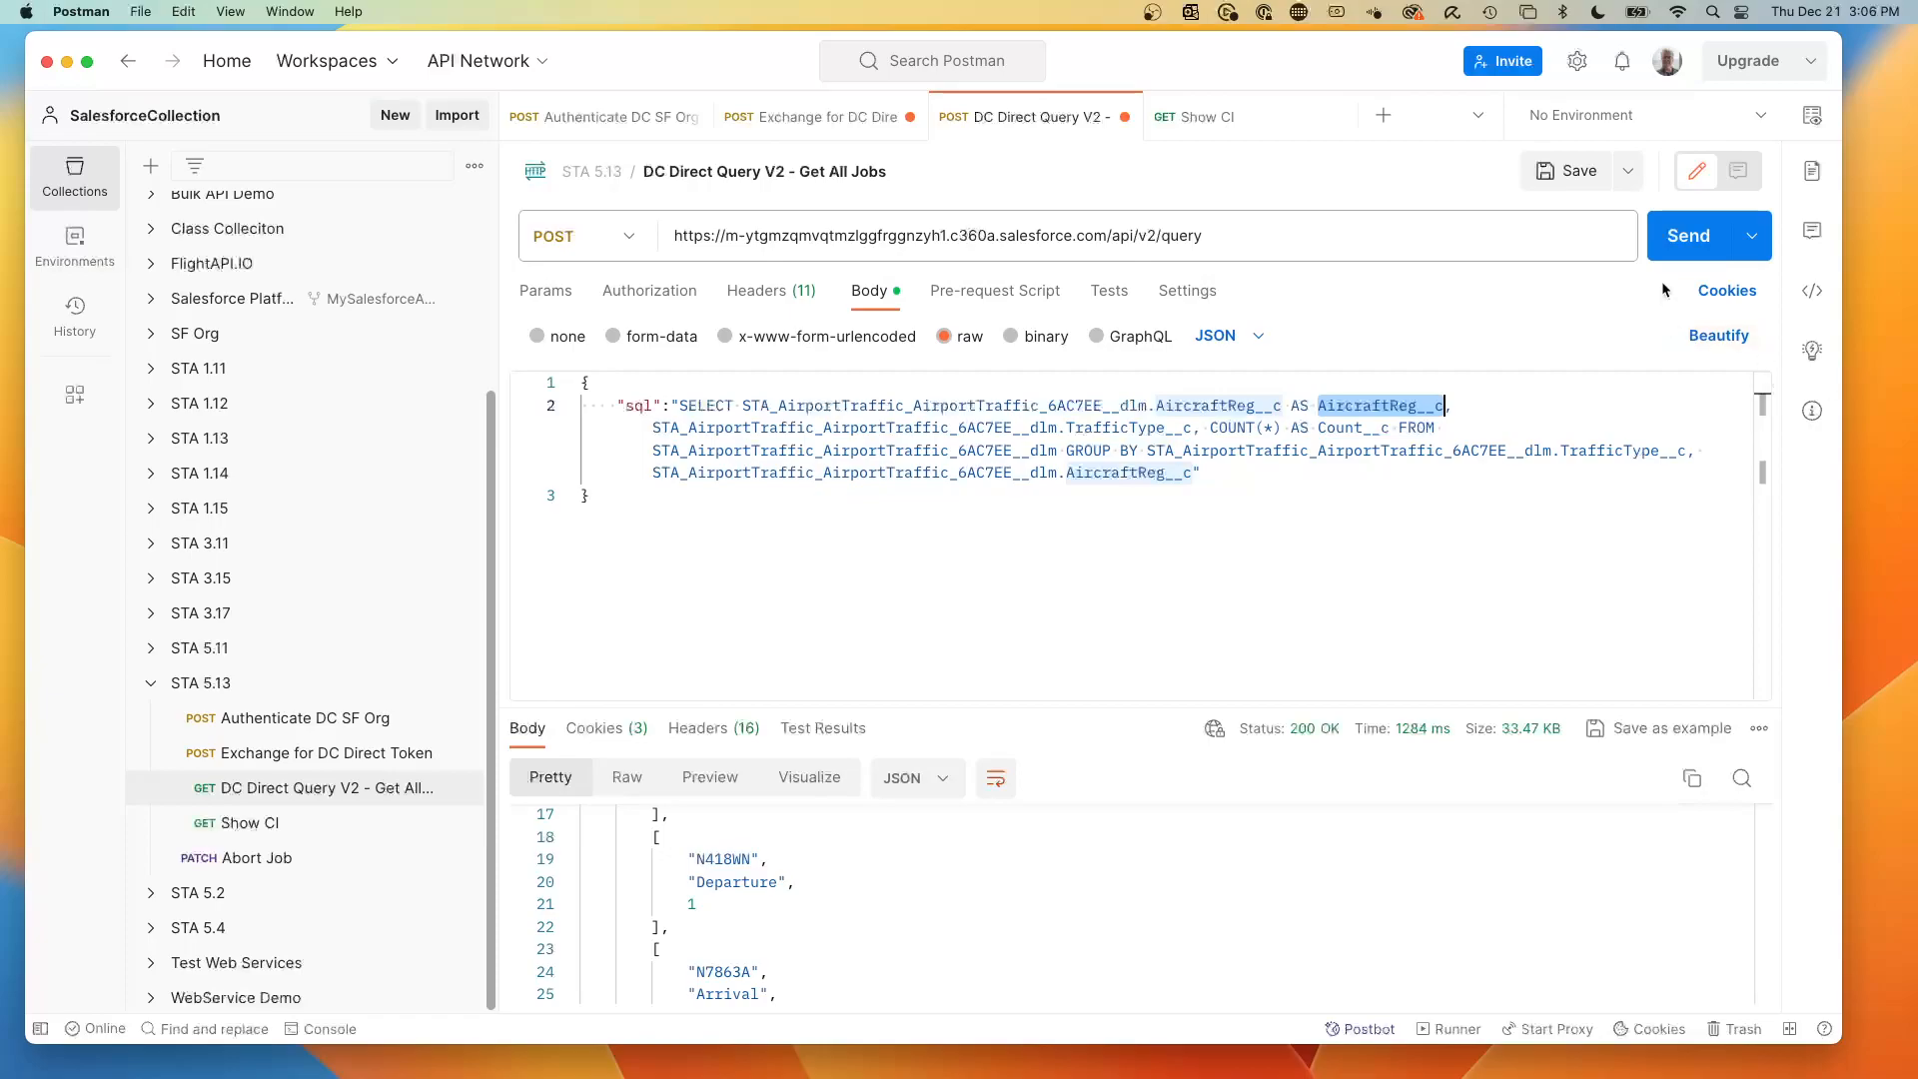
# Send the DC Direct Query V2 request and look through the returned registration, traffic type and count rows.
pyautogui.click(1681, 240)
pyautogui.scroll(-1, 819, 866)
pyautogui.scroll(1, 769, 927)
pyautogui.scroll(-4, 765, 899)
pyautogui.scroll(-6, 759, 904)
pyautogui.scroll(-3, 784, 889)
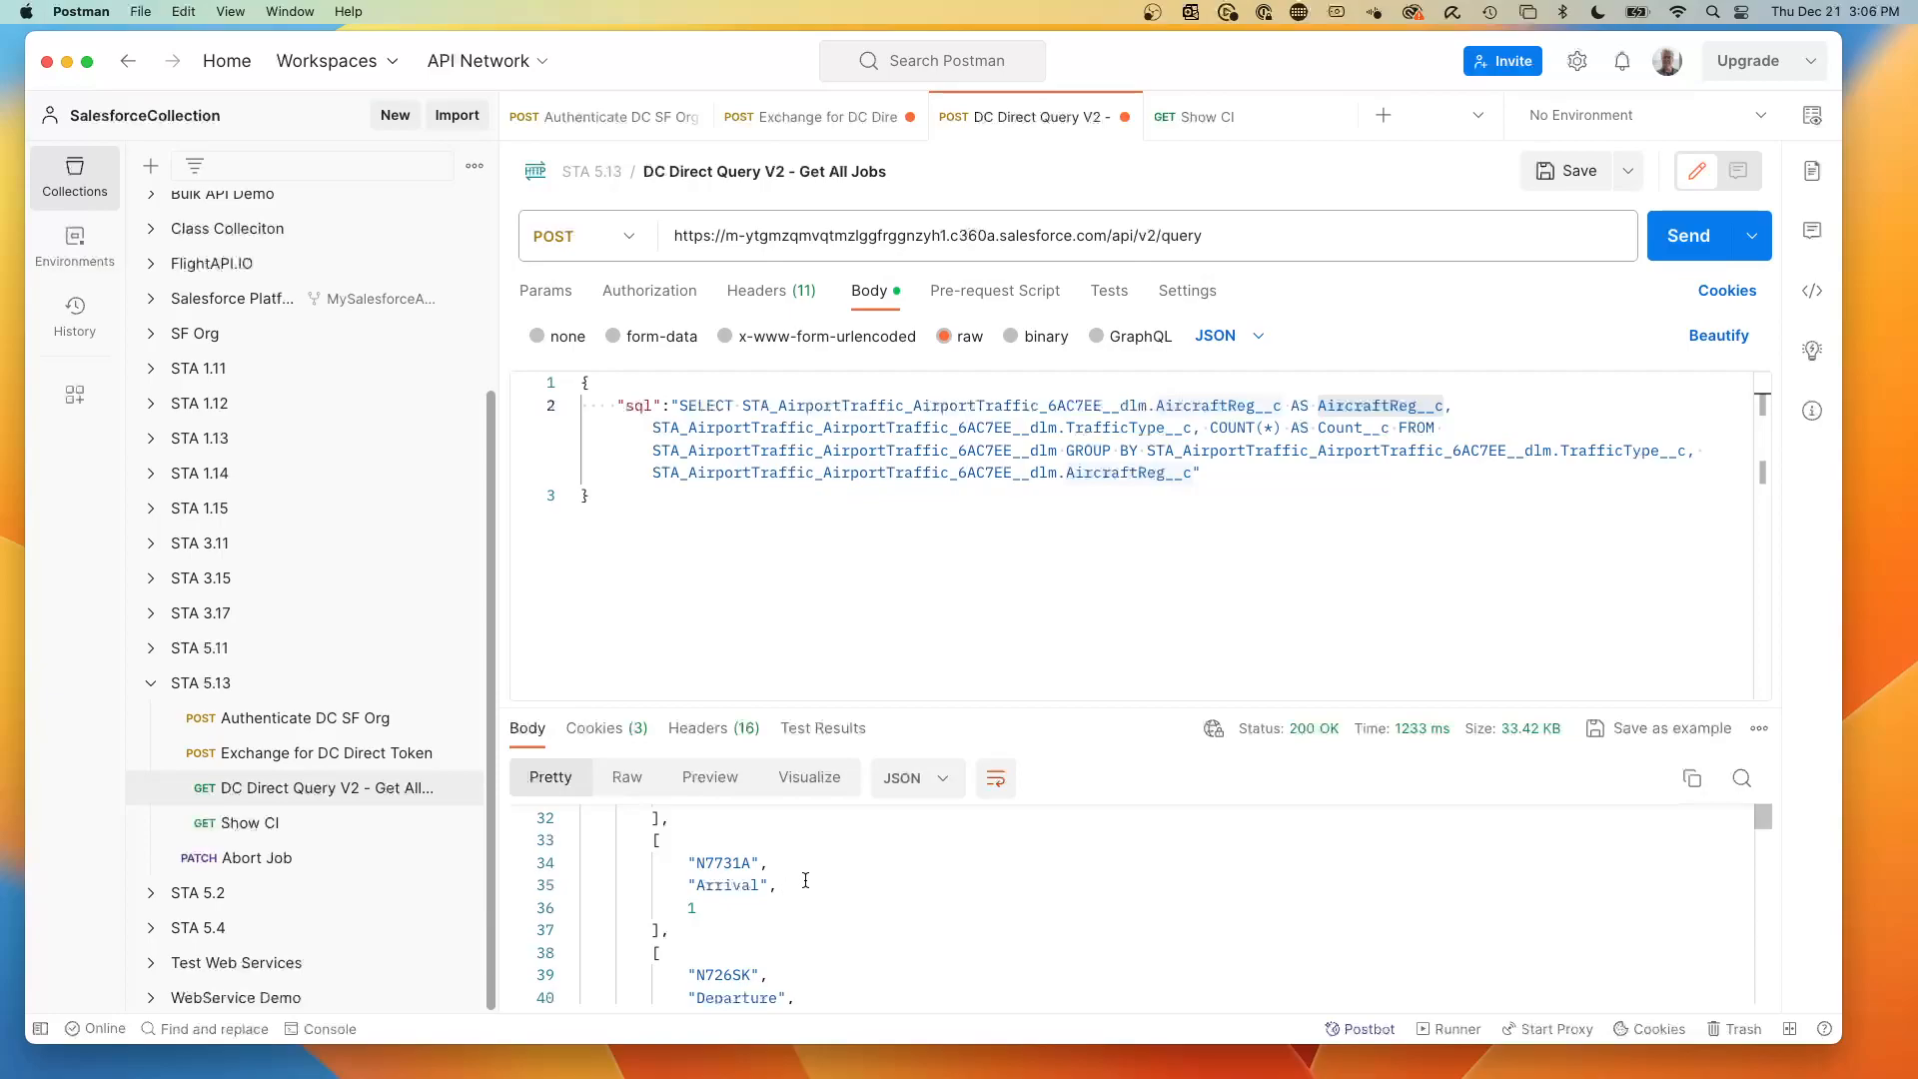
pyautogui.scroll(-3, 805, 881)
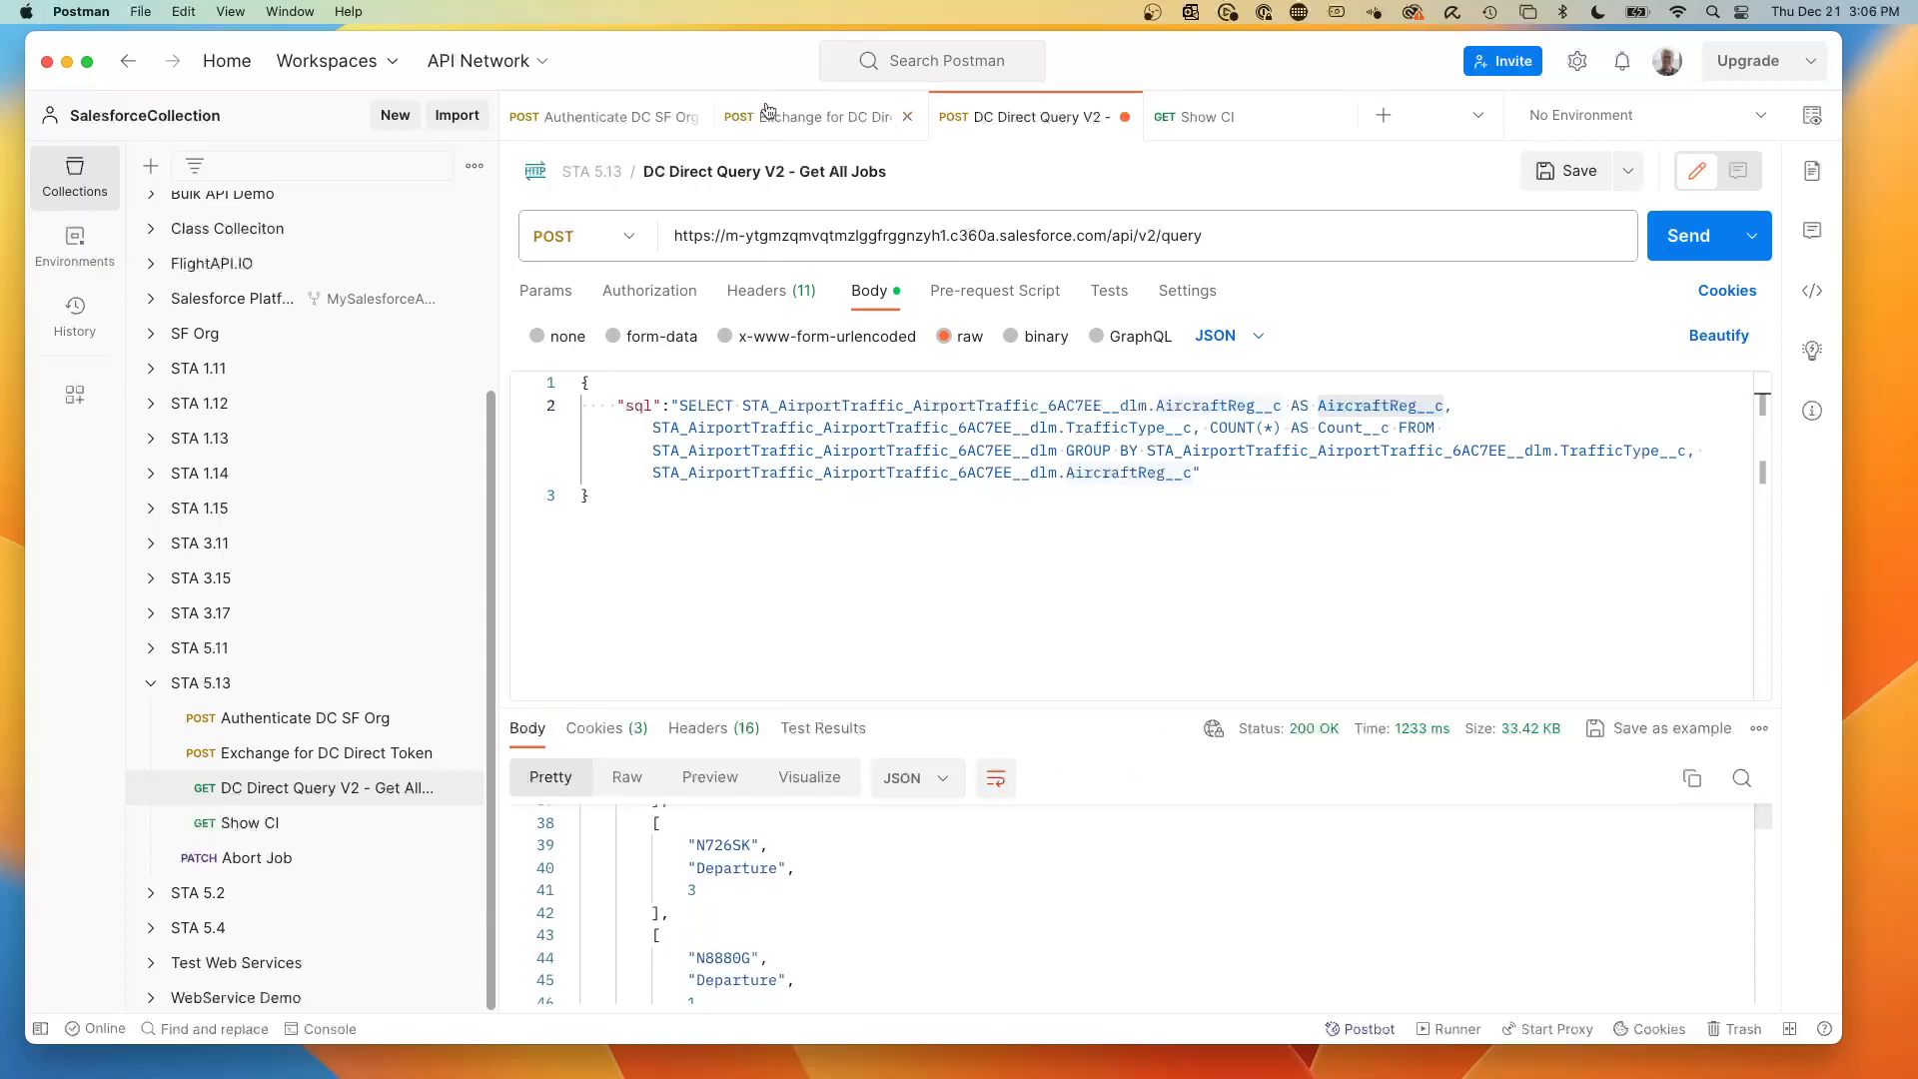
# Copy the SQL statement from the Postman request body, replace Demo1's SQL query in Data Cloud with it, and check its syntax.
pyautogui.click(1191, 472)
pyautogui.moveTo(1191, 472); pyautogui.dragTo(681, 407)
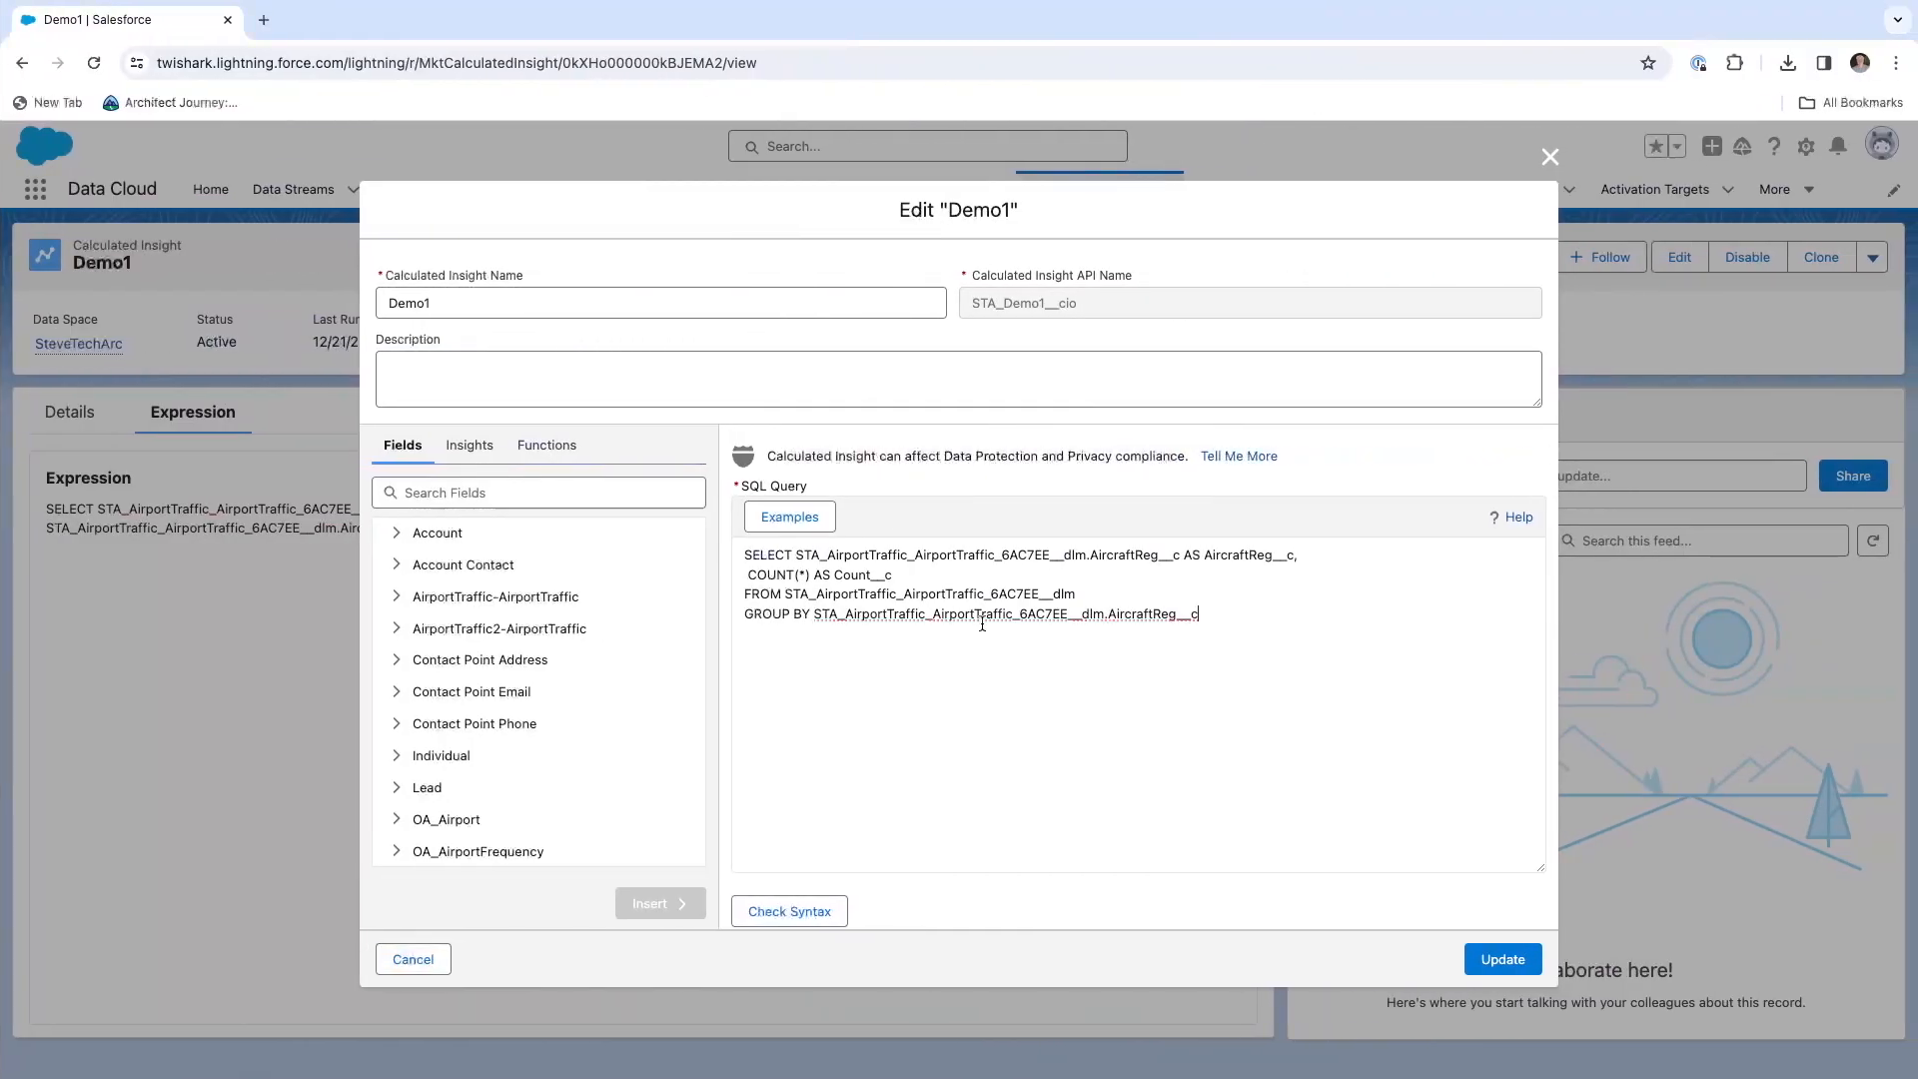
pyautogui.moveTo(1263, 612); pyautogui.dragTo(719, 545)
pyautogui.write('SELECT STA_AirportTraffic_AirportTraffic_6AC7EE__dlm.AircraftReg__c AS AircraftReg__c,STA_AirportTraffic_AirportTraffic_6AC7EE__dlm.TrafficType__c, COUNT(*) AS Count__c FROM STA_AirportTraffic_AirportTraffic_6AC7EE__dlm GROUP BY STA_AirportTraffic_AirportTraffic_6AC7EE__dlm.TrafficType__c, STA_AirportTraffic_AirportTraffic_6AC7EE__dlm.AircraftReg__c')
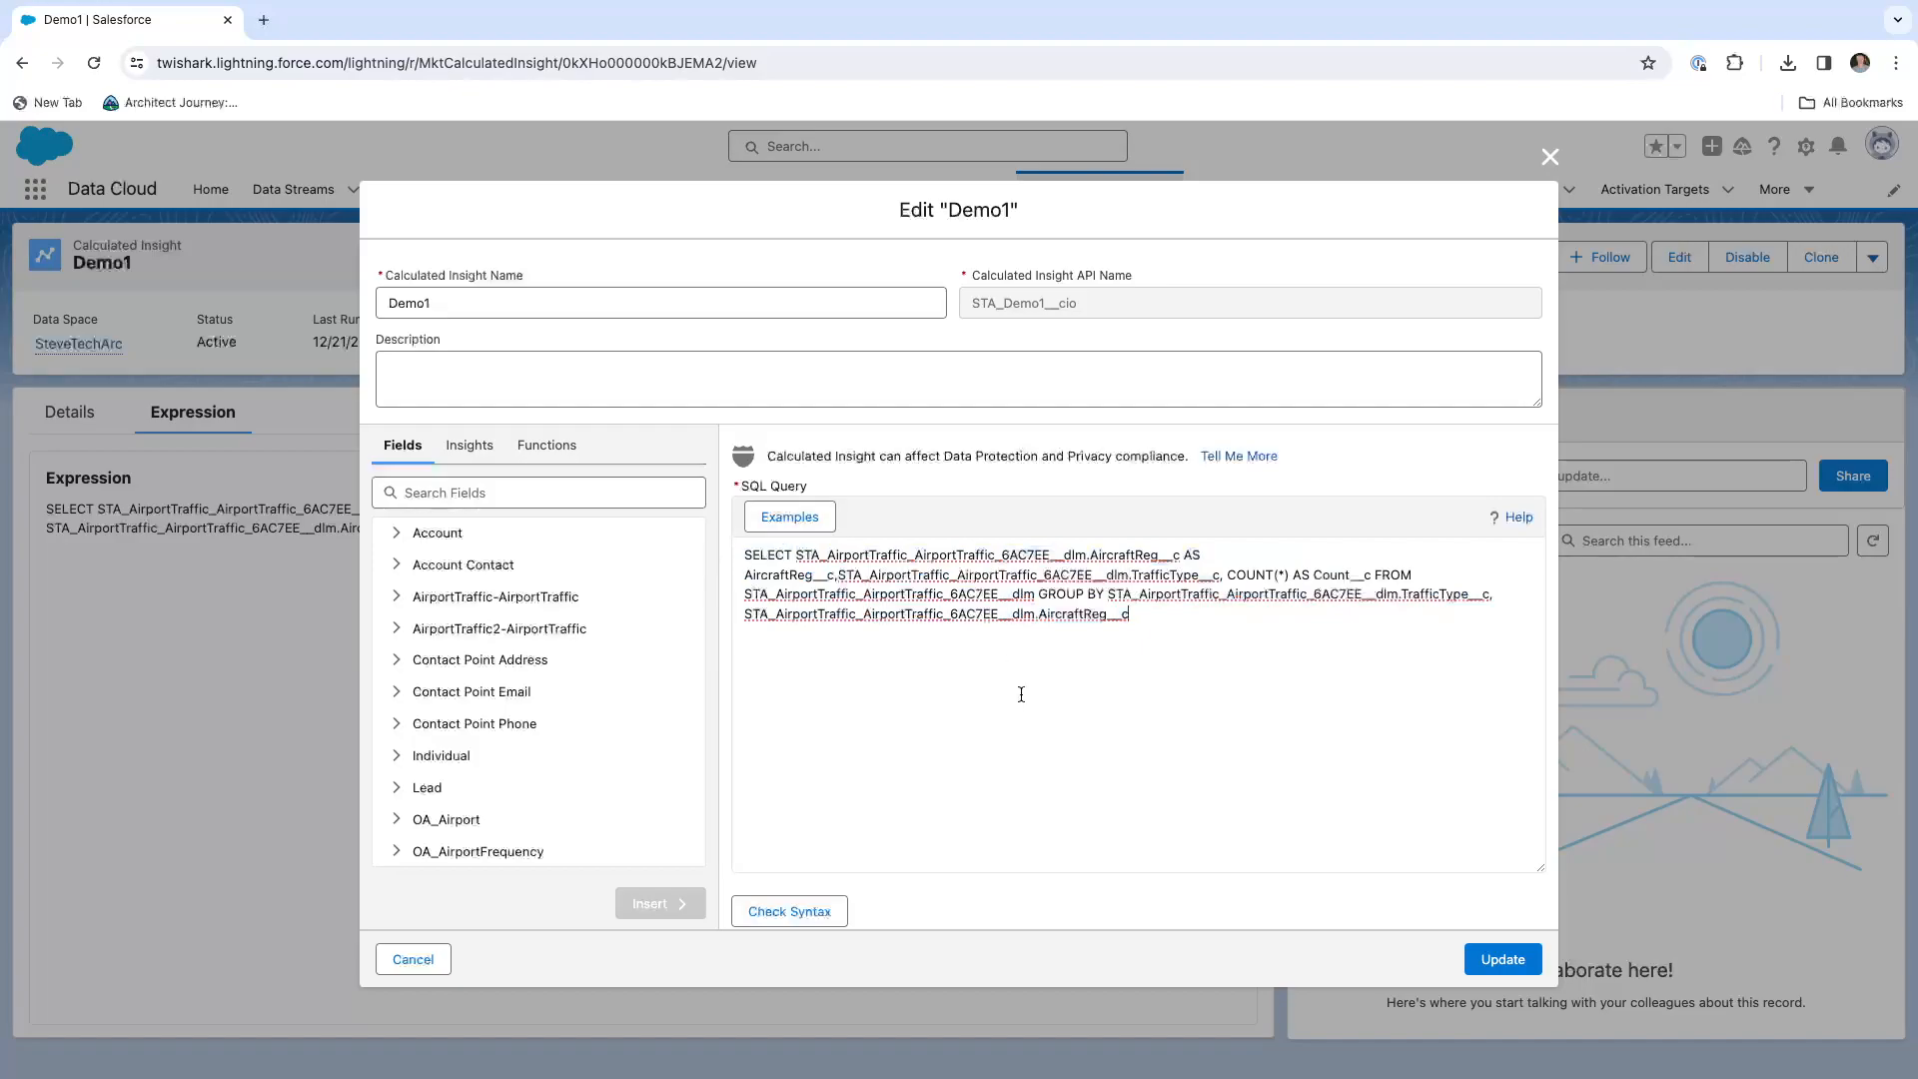
pyautogui.click(790, 911)
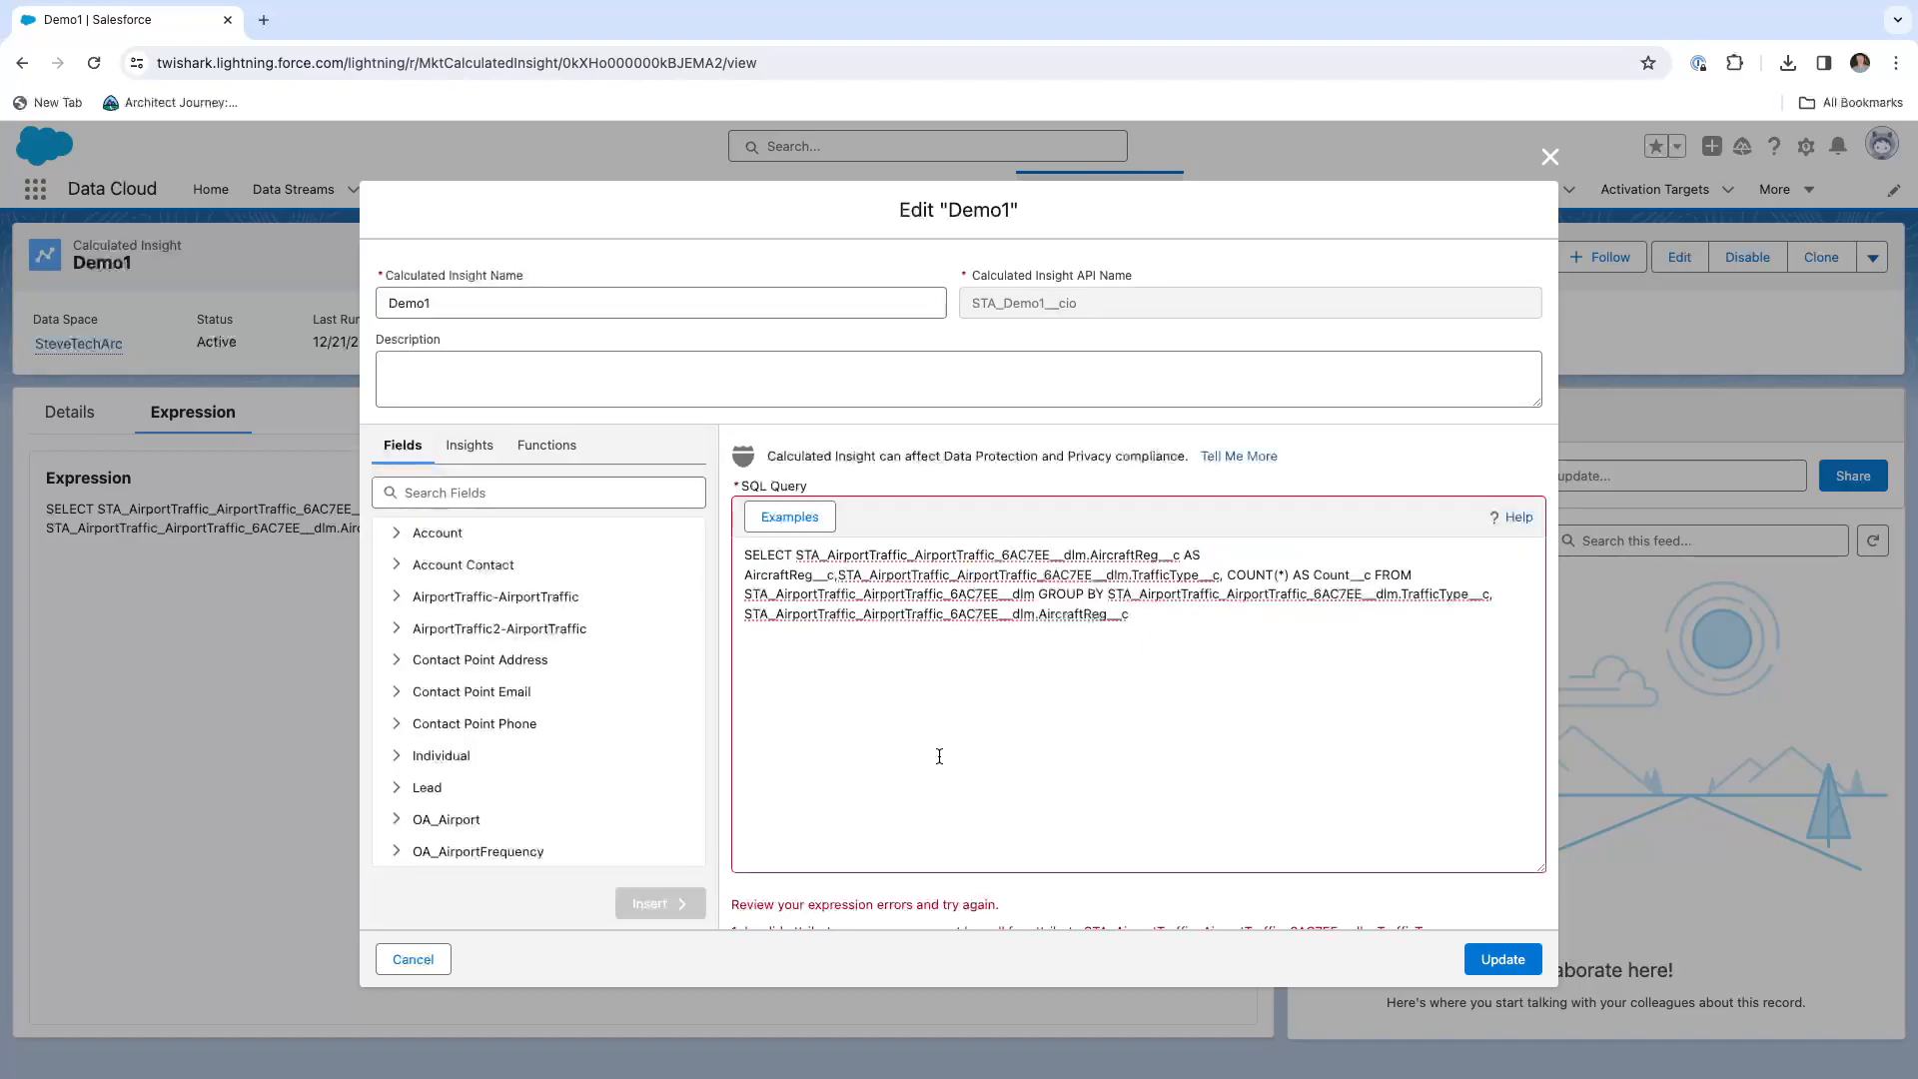
pyautogui.scroll(1, 939, 756)
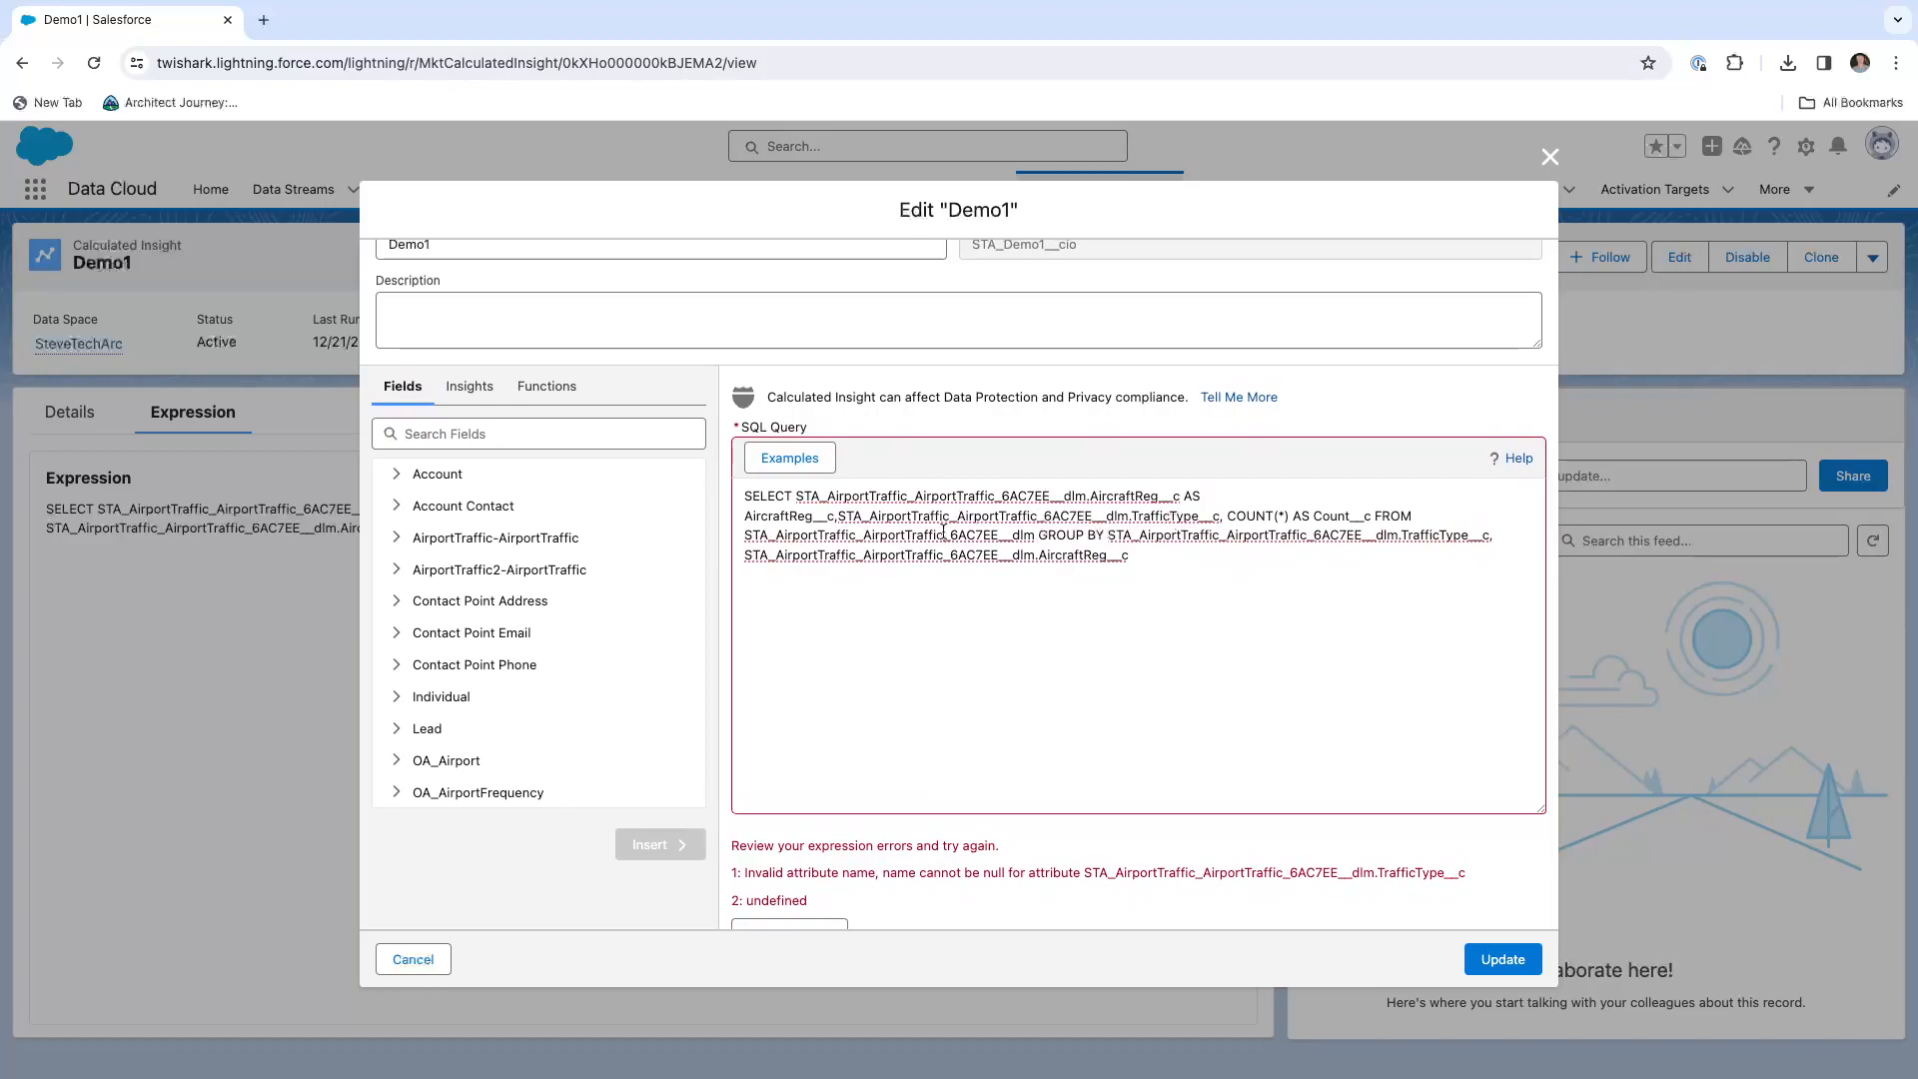
# Add the alias AS TrafficType__c after the TrafficType__c column in the SELECT clause of Demo1's SQL query.
pyautogui.click(1171, 496)
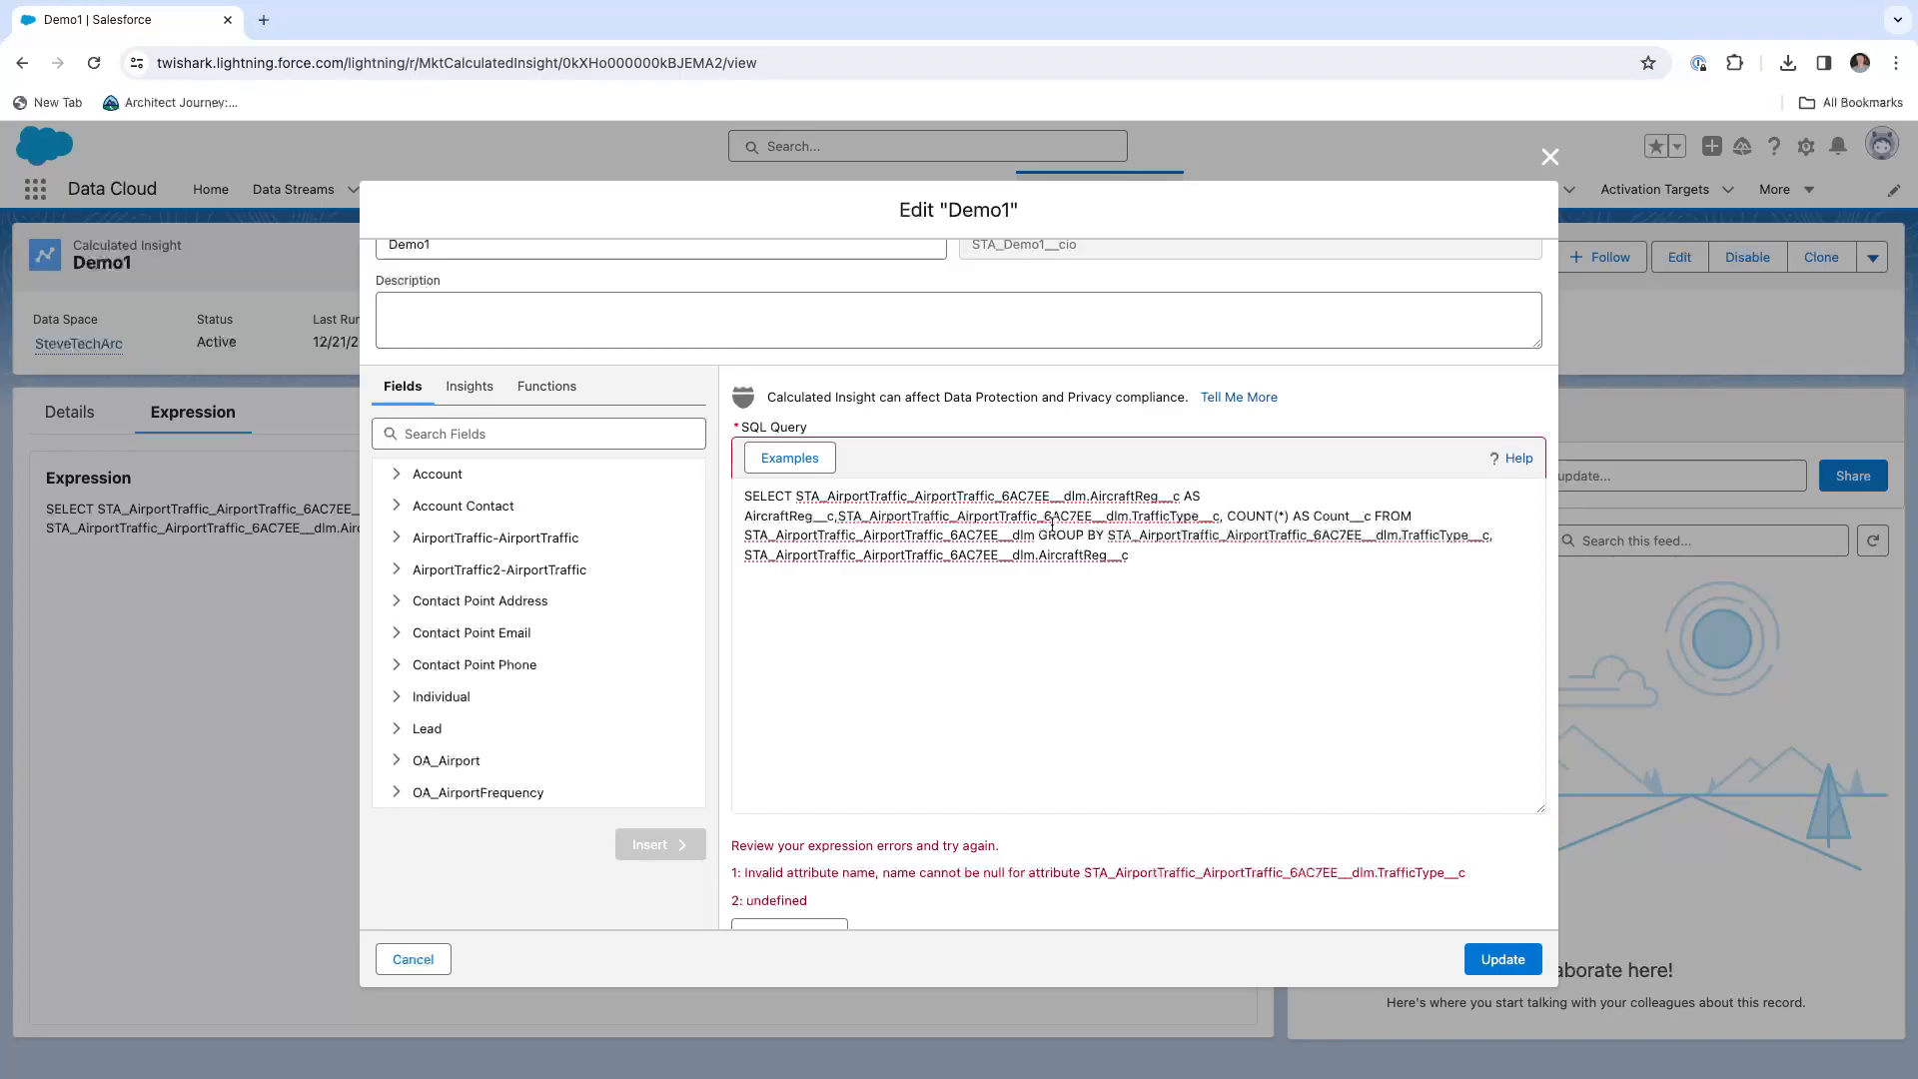
pyautogui.moveTo(835, 516); pyautogui.dragTo(780, 518)
pyautogui.doubleClick(1187, 519)
pyautogui.press('Right')
pyautogui.write('AS')
pyautogui.press('Right')
pyautogui.write('TrafficType__c')
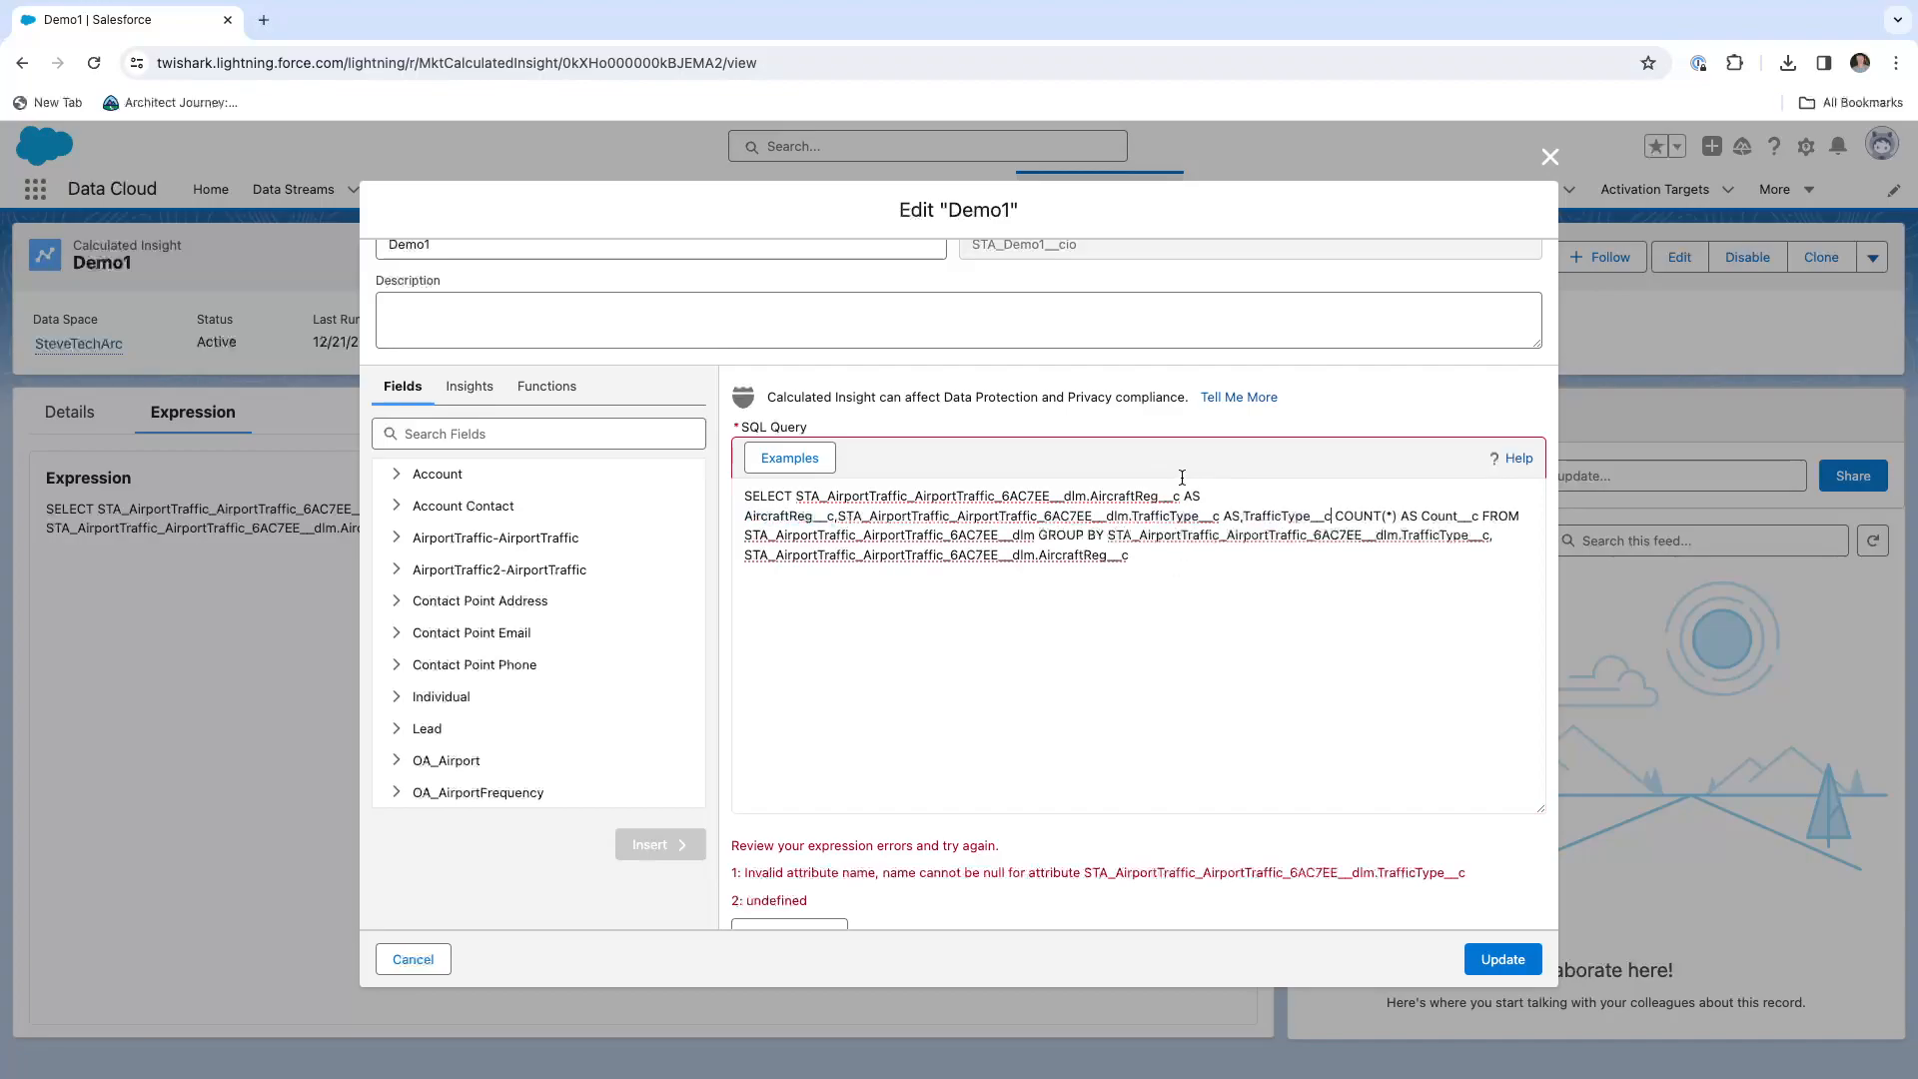
pyautogui.press('BackSpace')
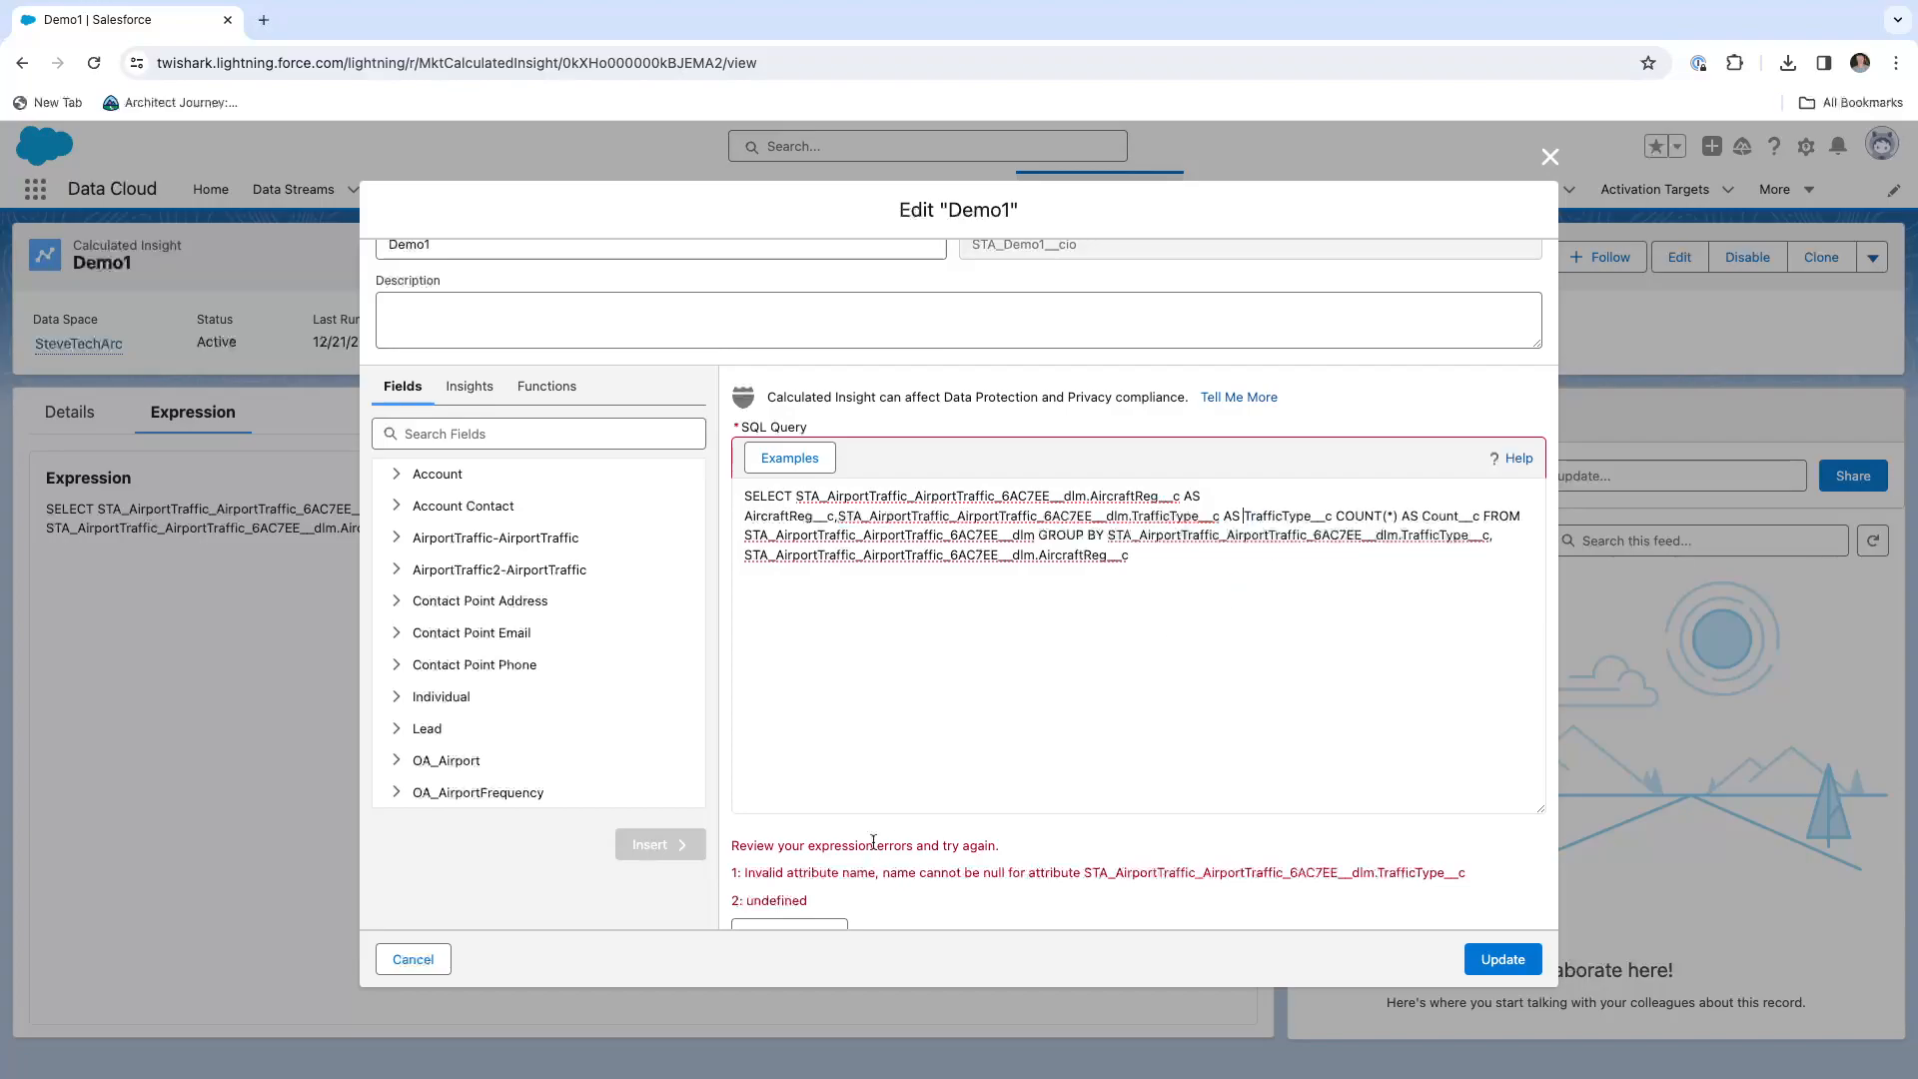
# Check the syntax of Demo1's edited SQL query and review the result.
pyautogui.scroll(-1, 901, 814)
pyautogui.click(801, 890)
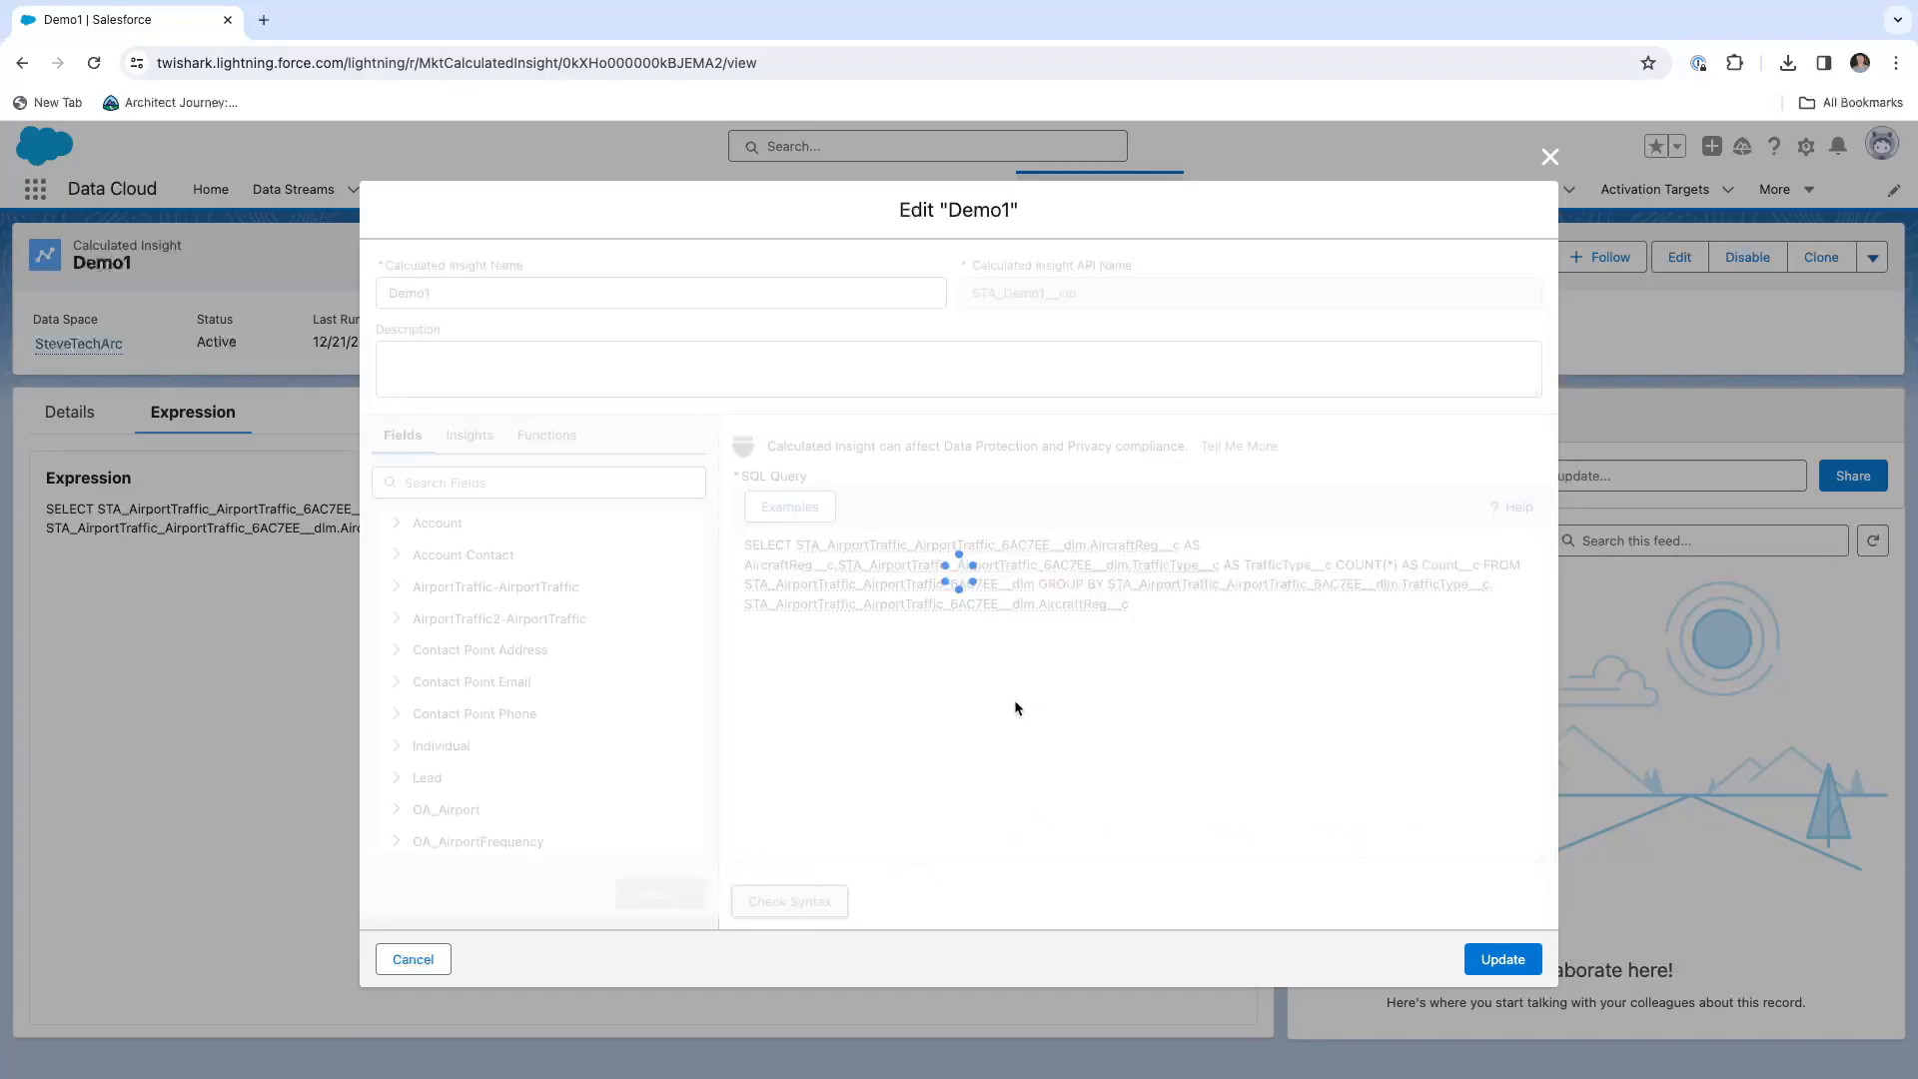
pyautogui.scroll(-1, 1015, 702)
pyautogui.scroll(2, 1015, 701)
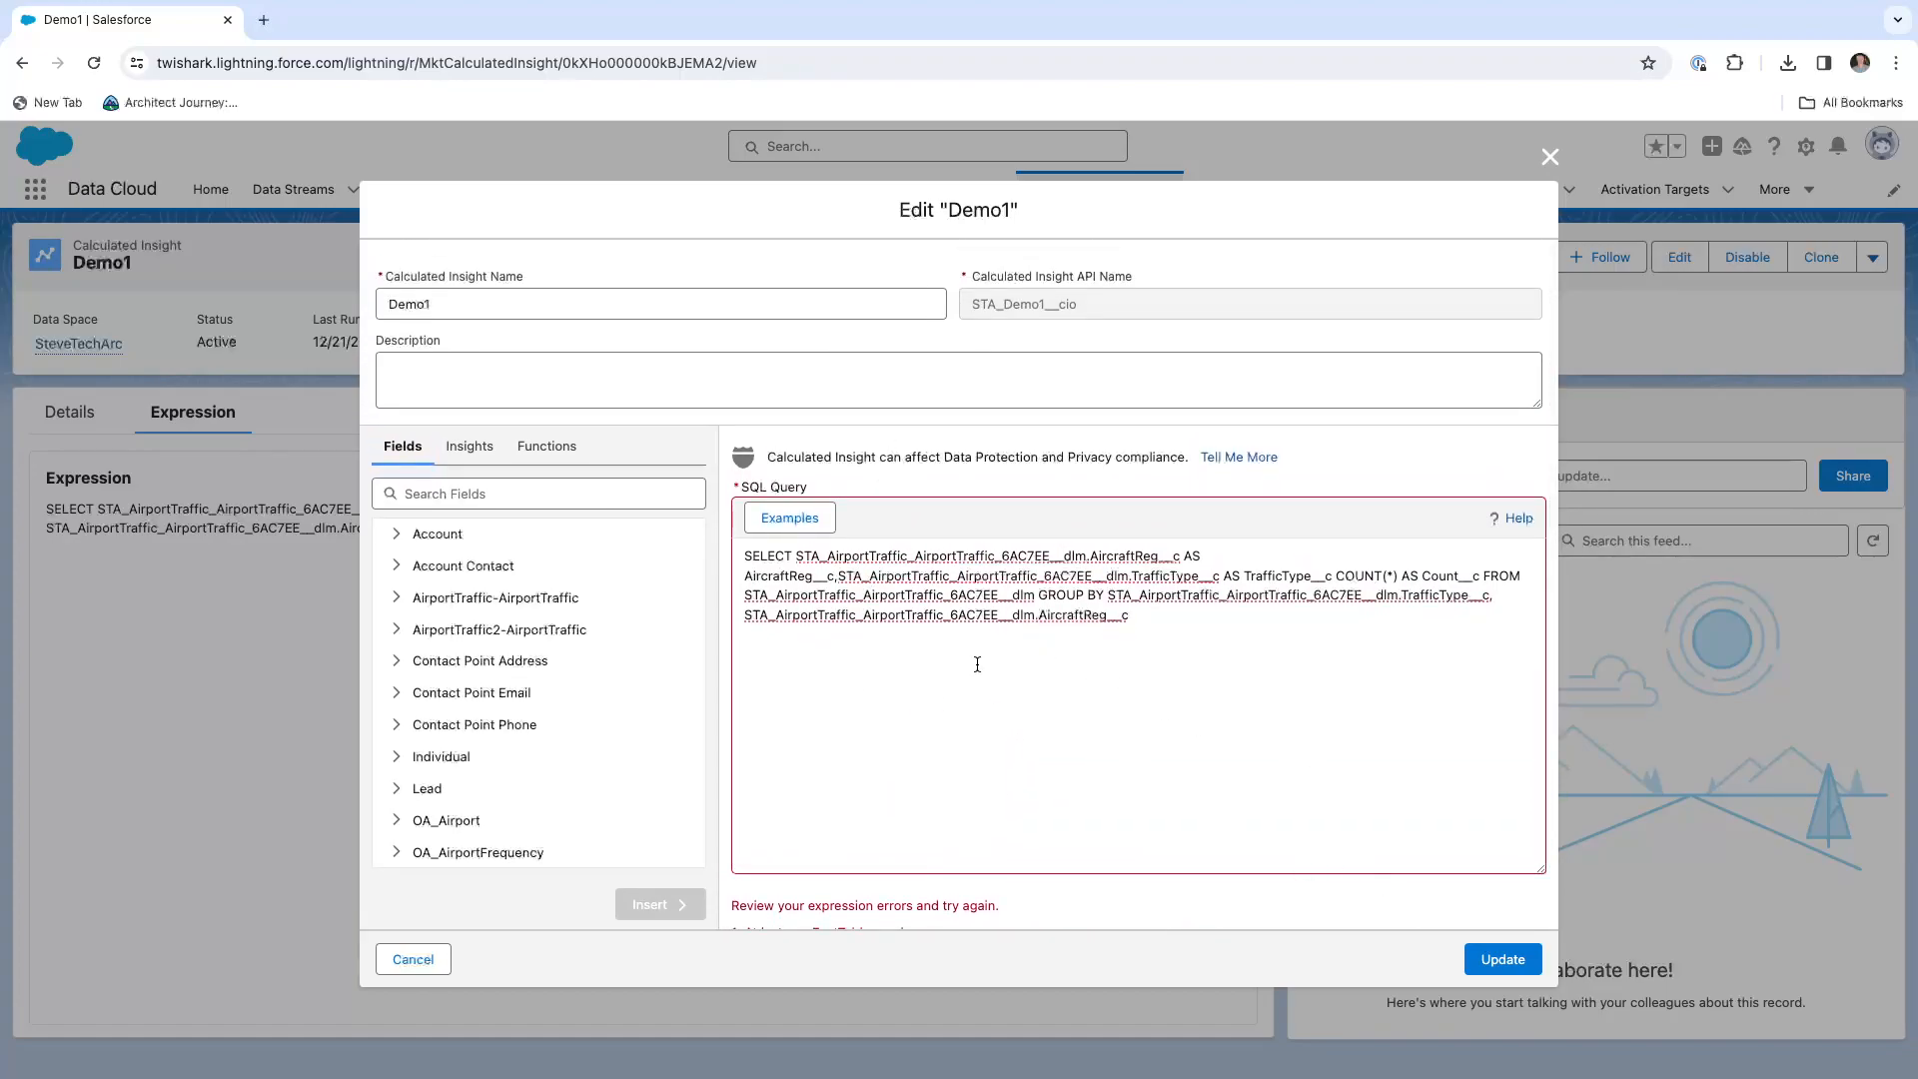
# Switch back to Postman and review the DC Direct Query V2 request's SQL body and response rows.
pyautogui.hotkey('ctrl', 'Left')
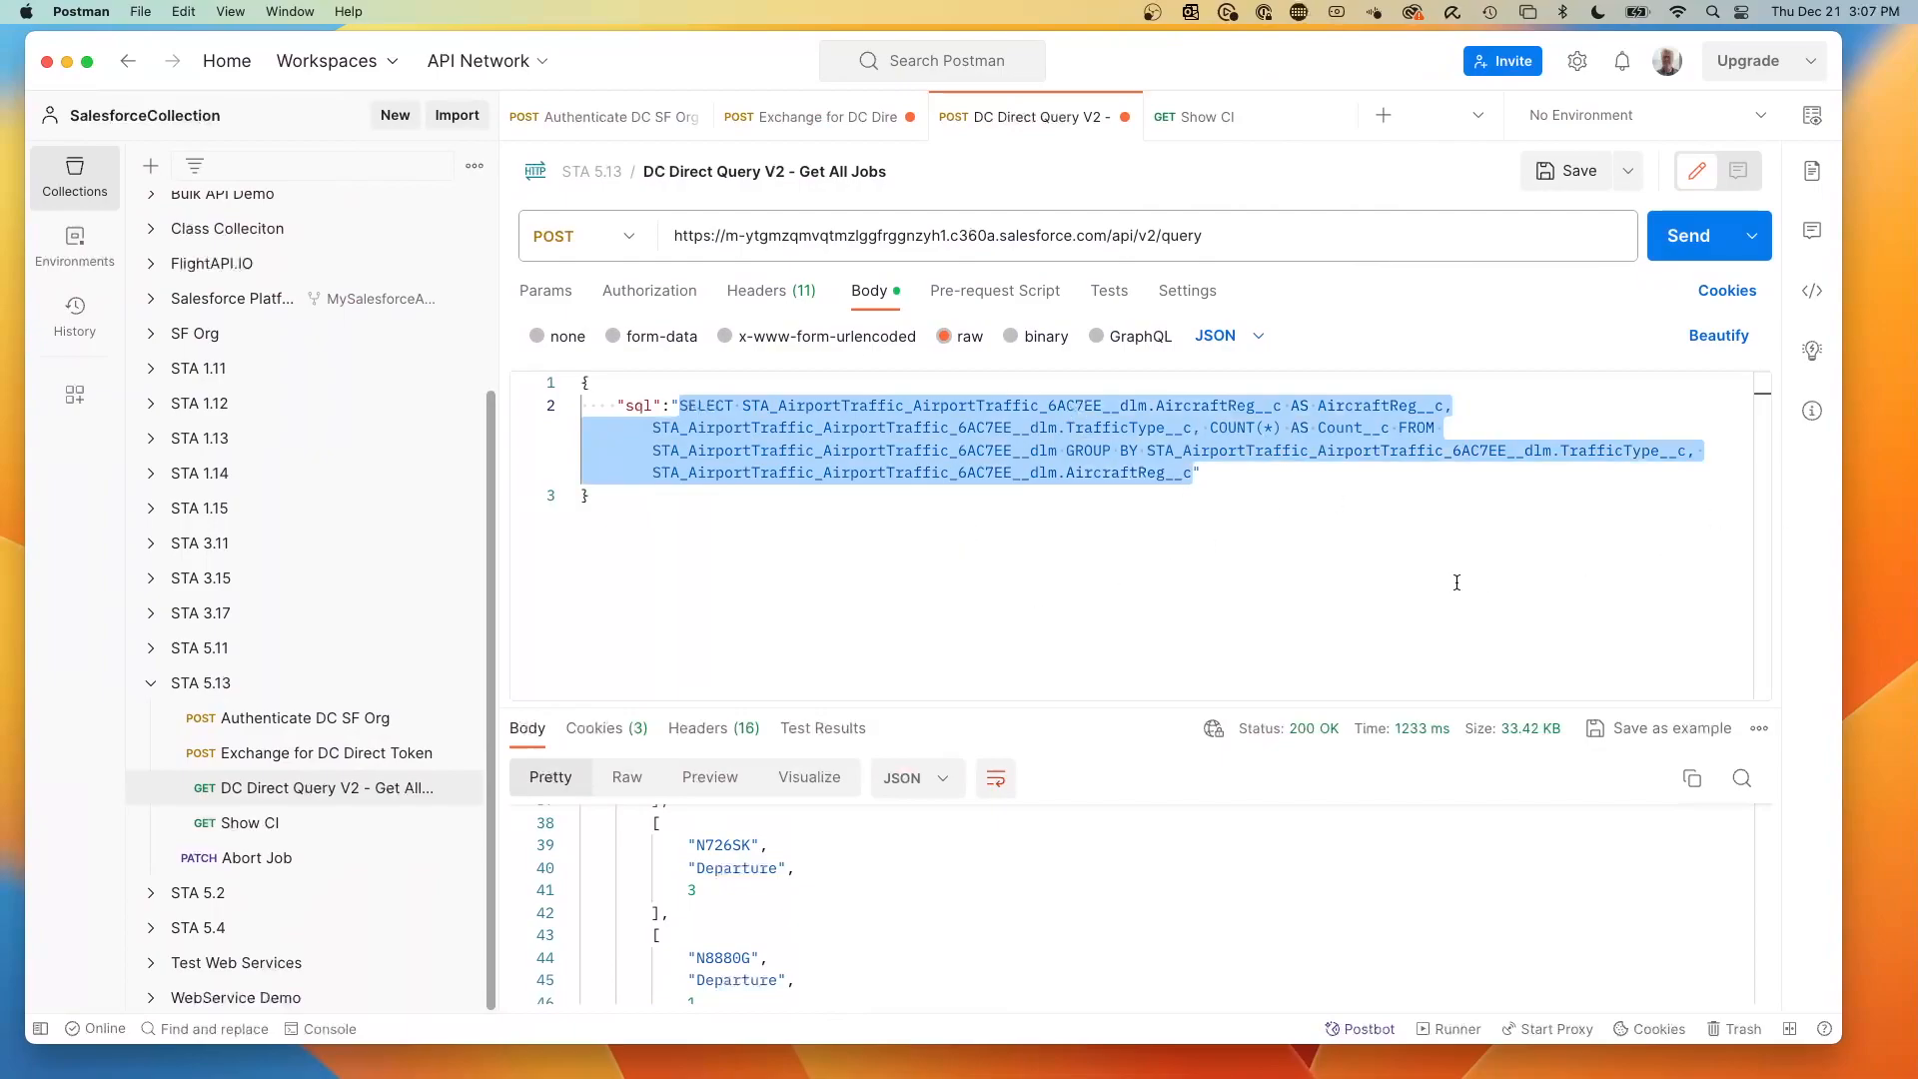
pyautogui.click(1422, 587)
pyautogui.scroll(-1, 1071, 885)
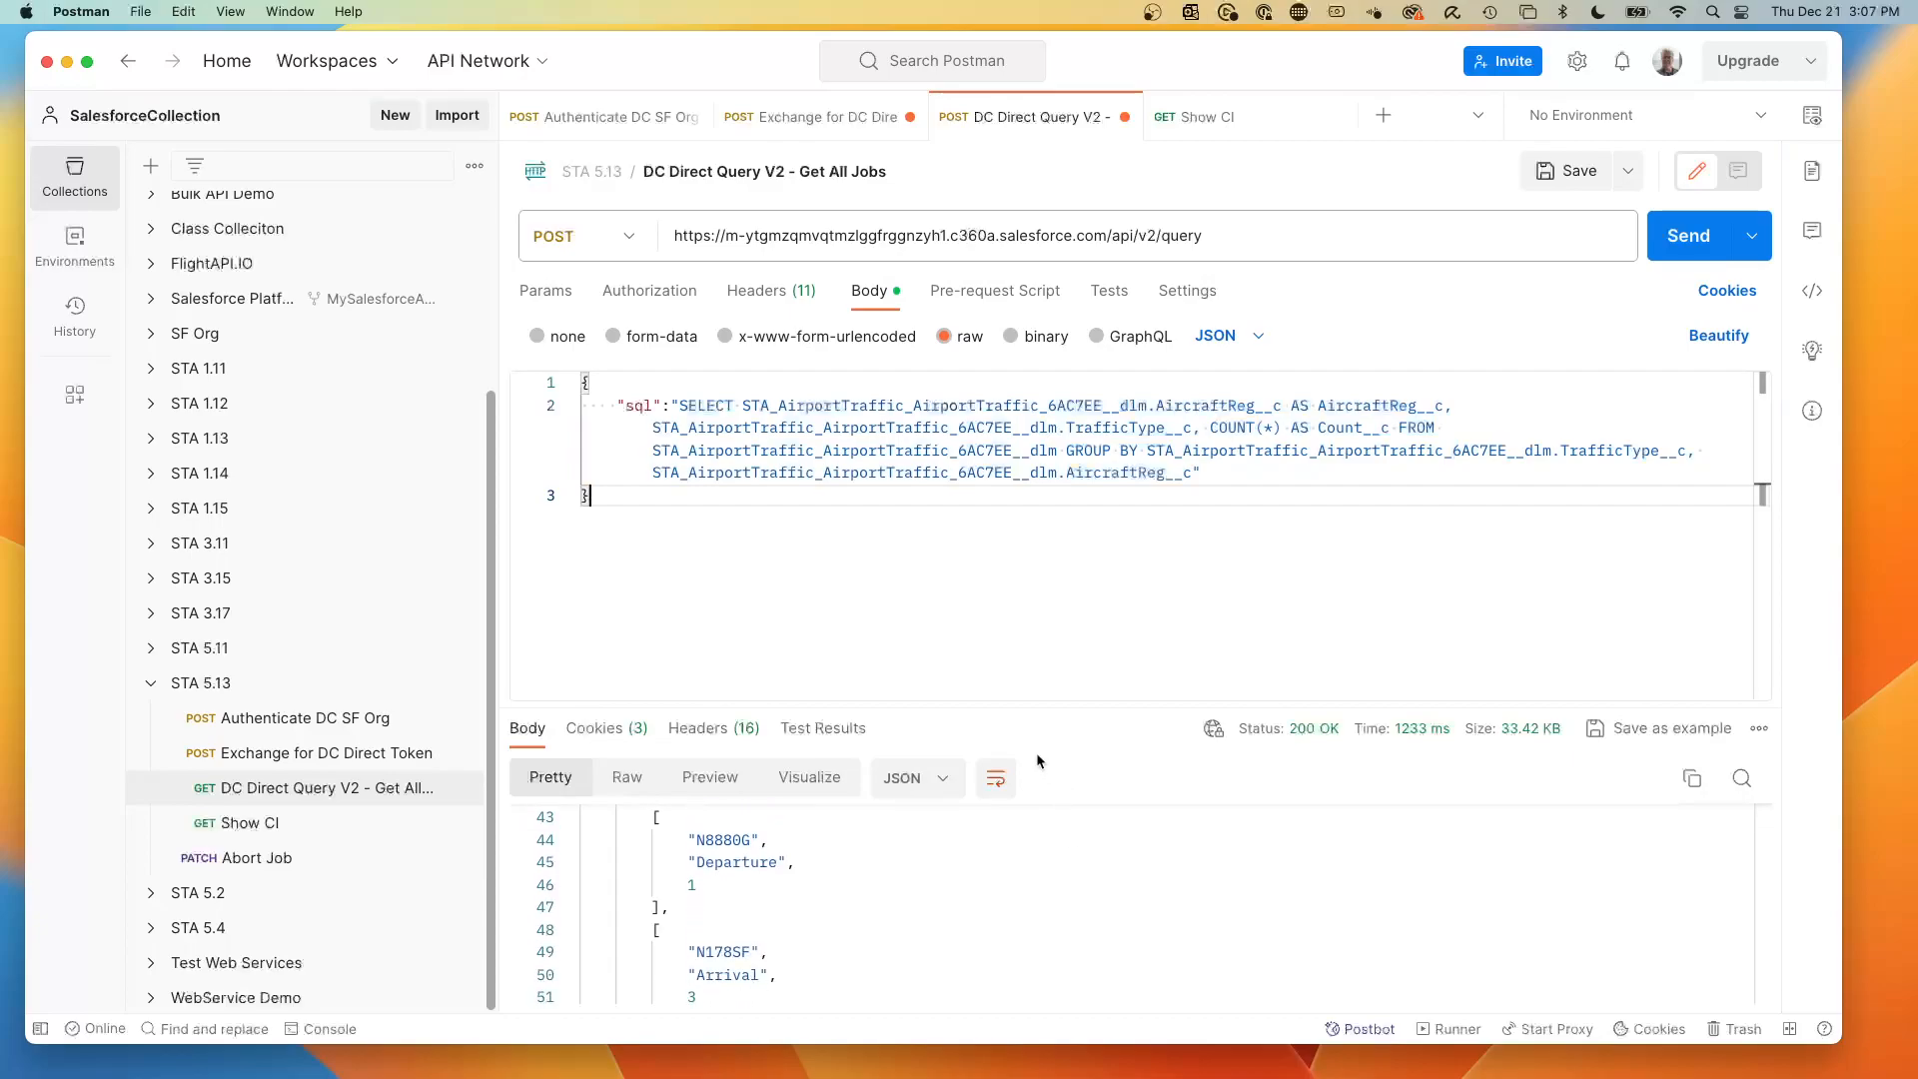